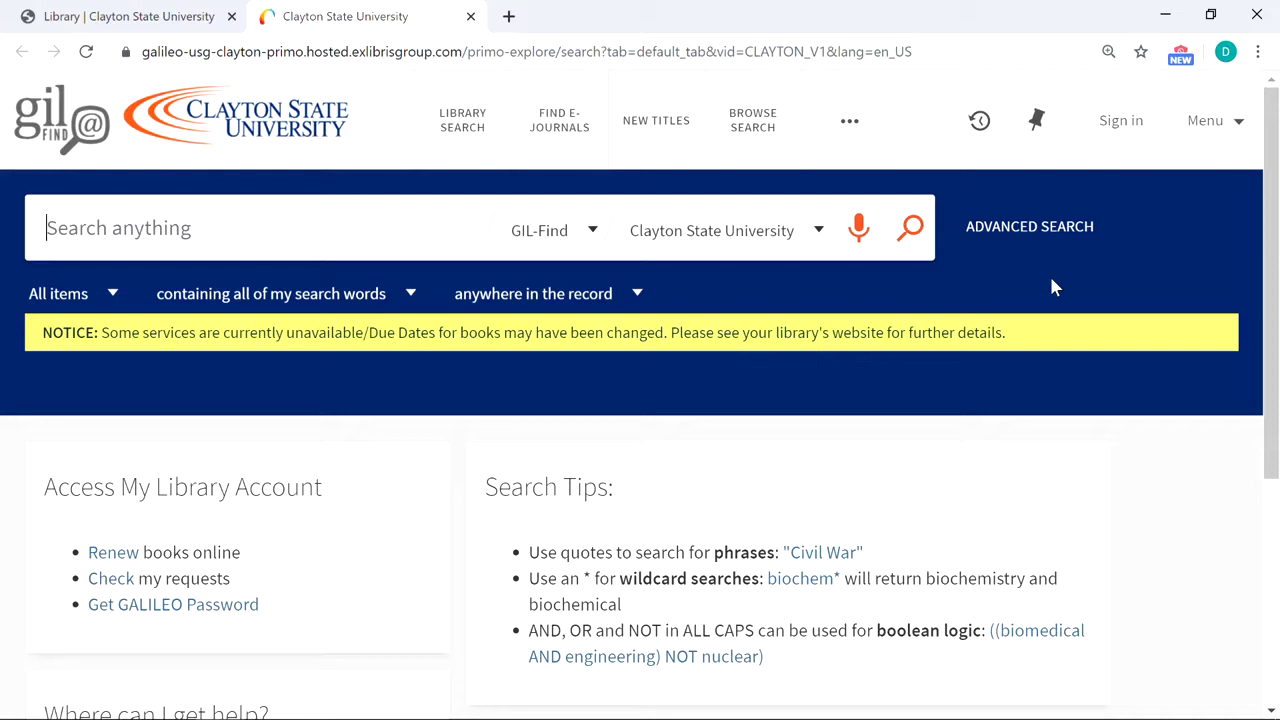
# Search the library catalog for "women and microfinance".
pyautogui.write('women')
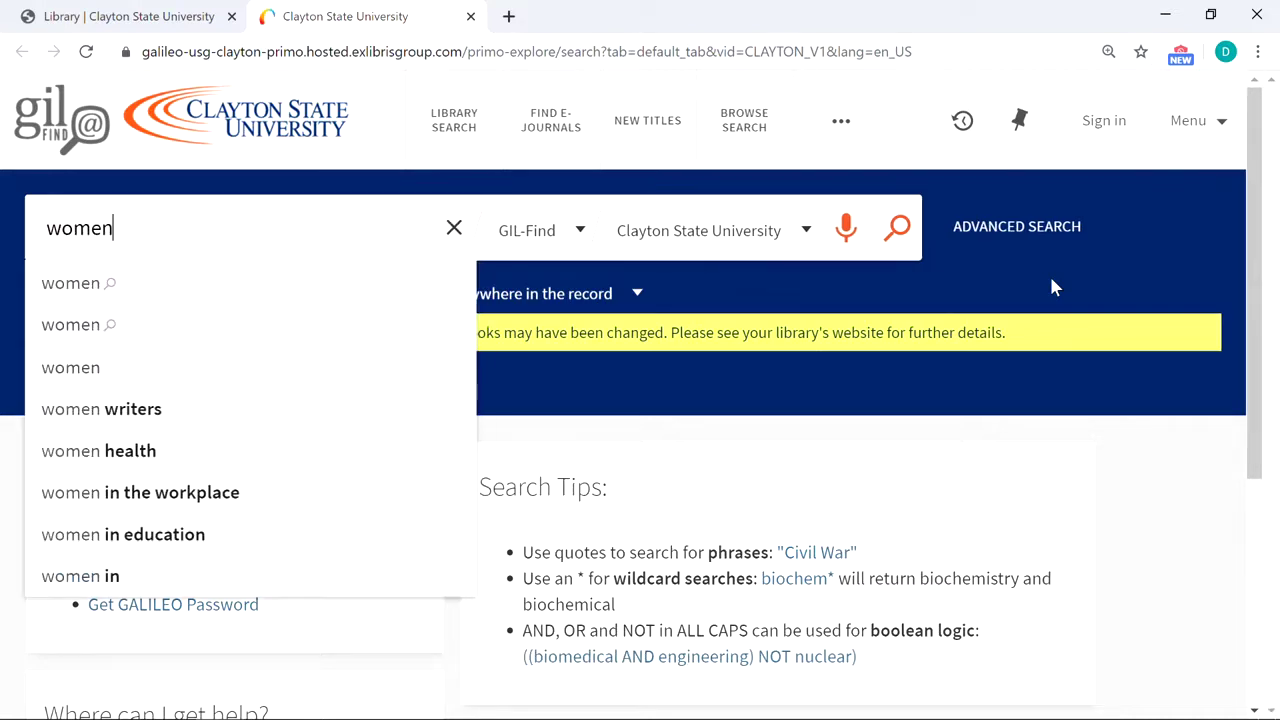
pyautogui.write(' and mi')
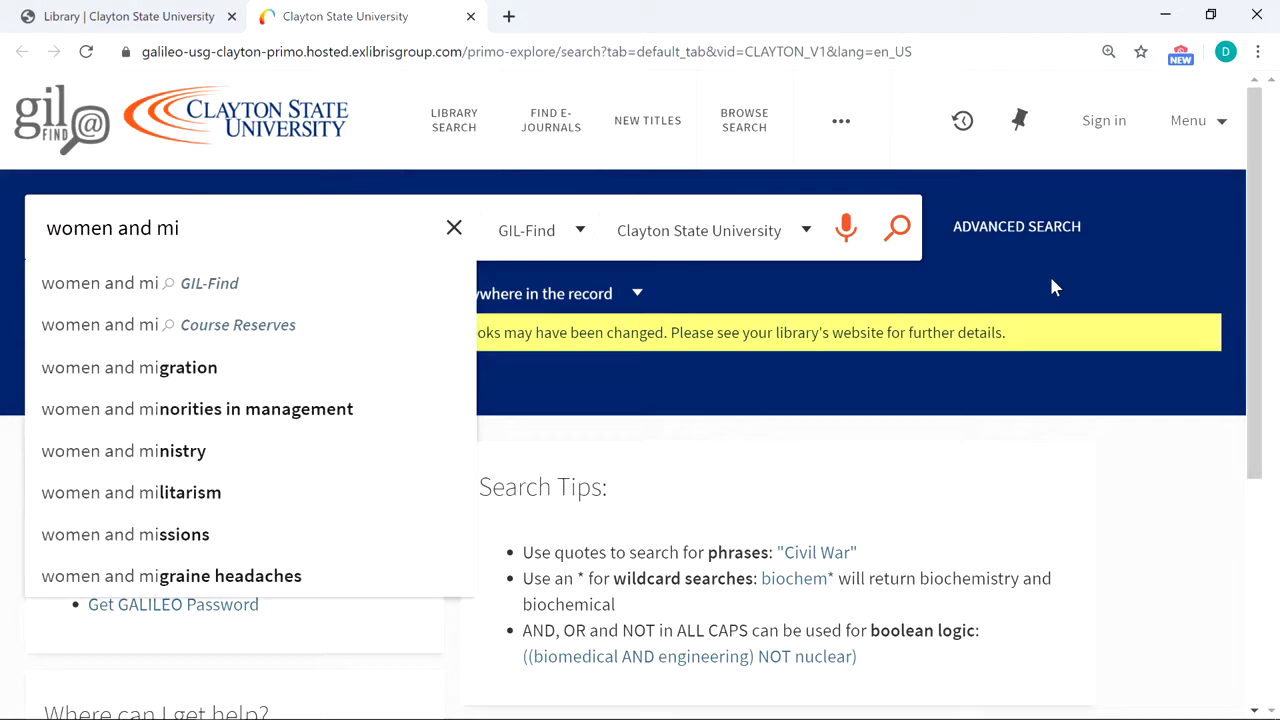
pyautogui.write('crofin')
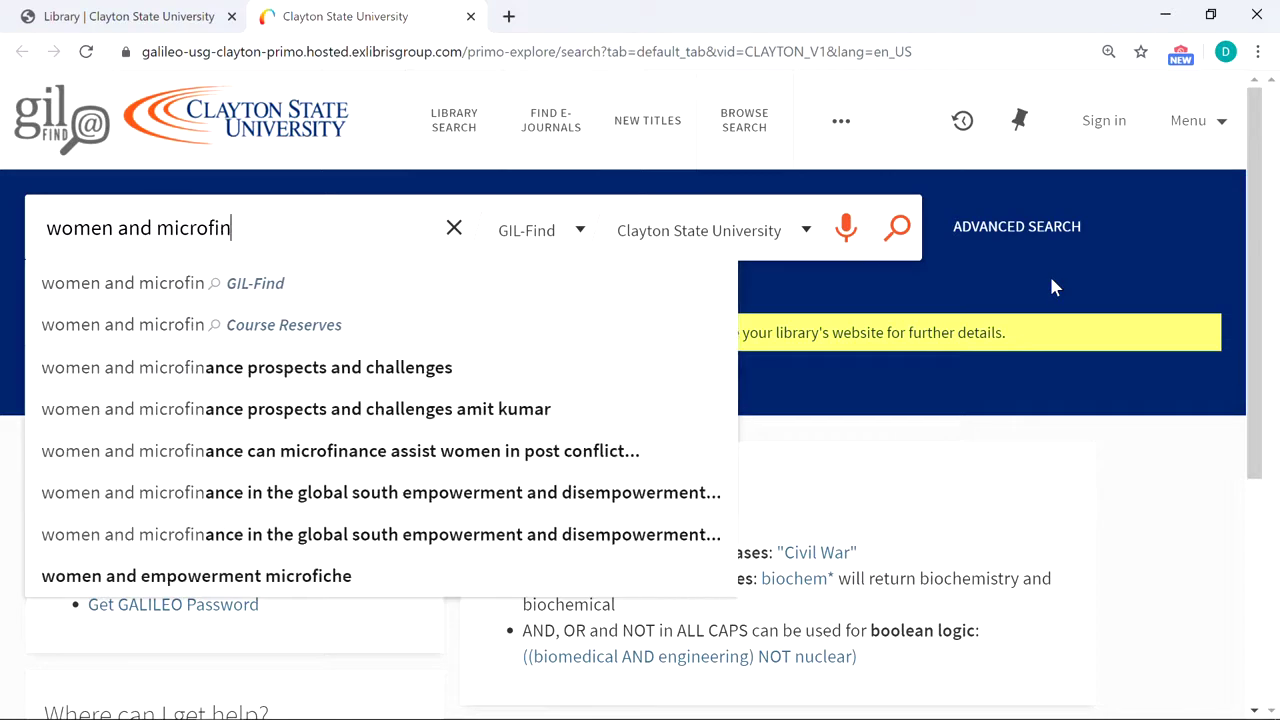
pyautogui.write('ance')
pyautogui.press('Return')
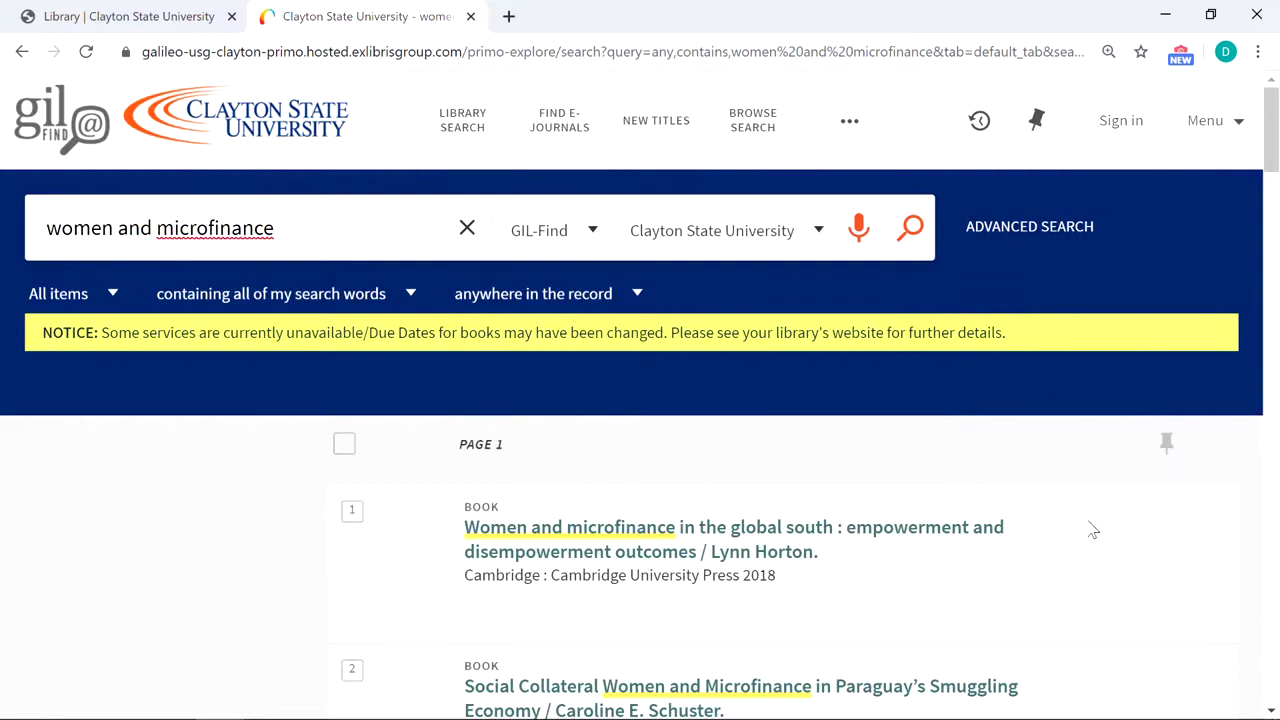
# Limit the search results to items with Full Access Online.
pyautogui.scroll(-2, 1050, 517)
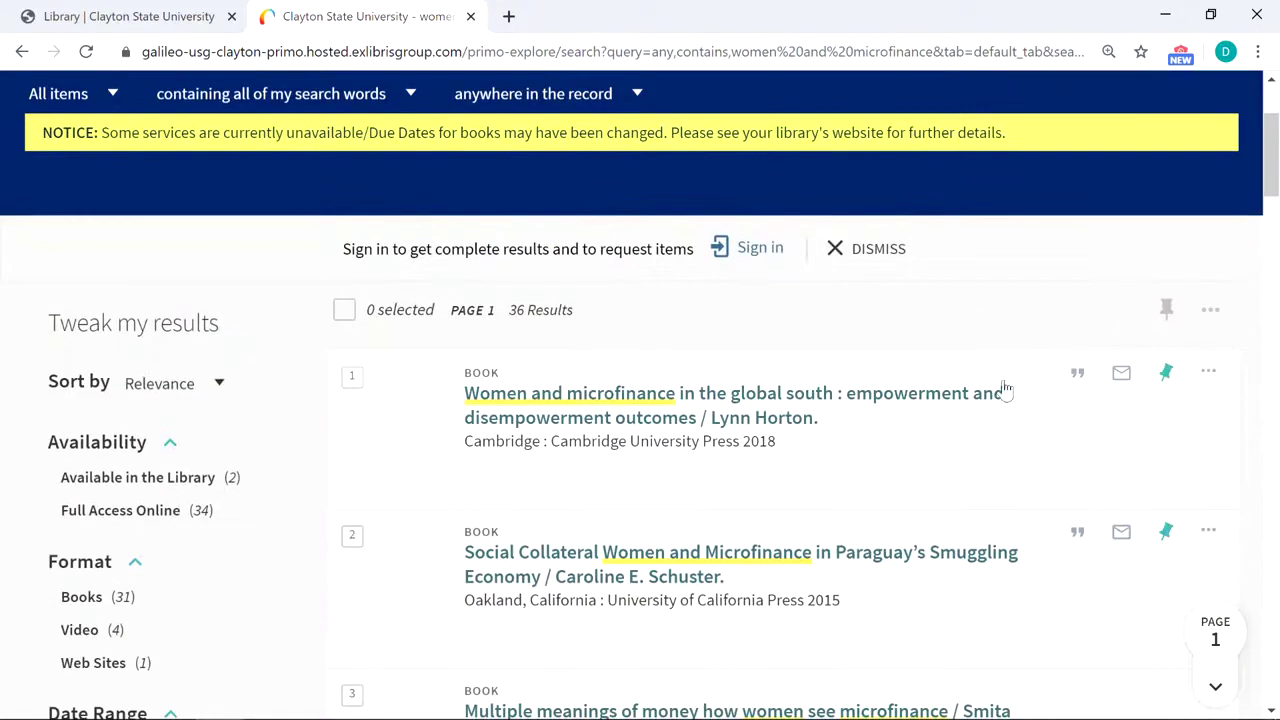
pyautogui.scroll(-1, 1008, 316)
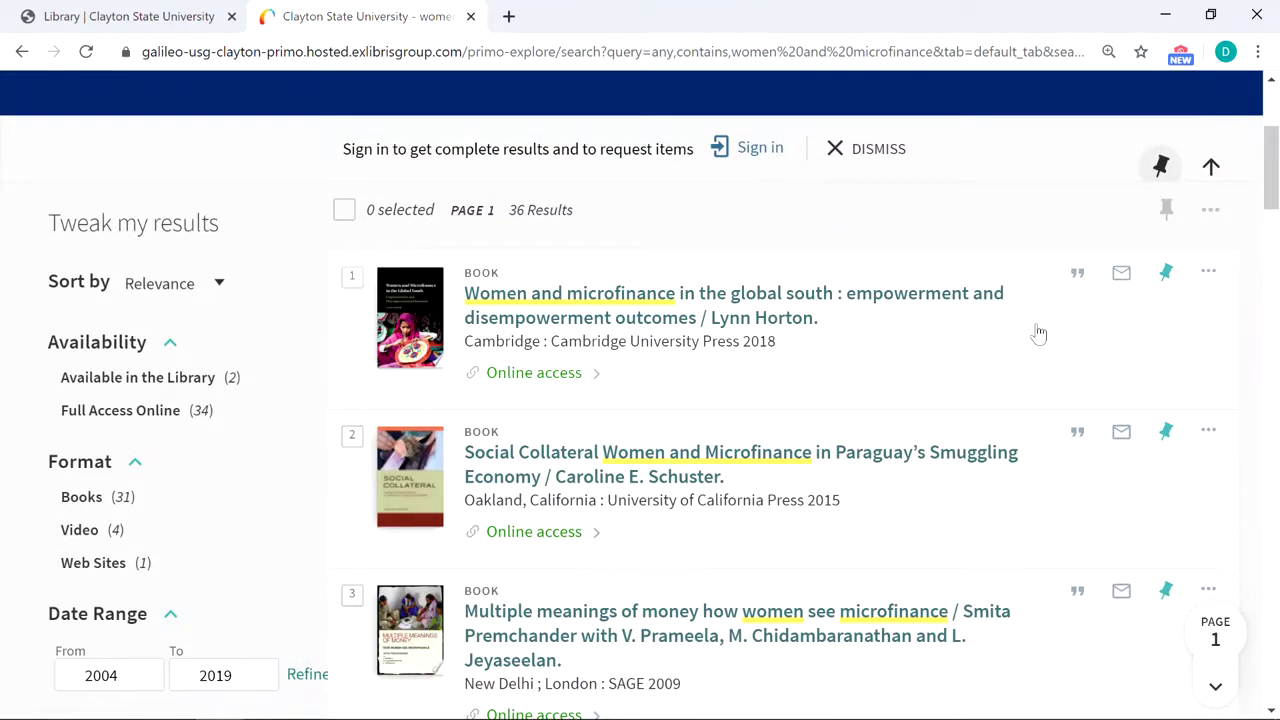
pyautogui.scroll(-1, 1038, 333)
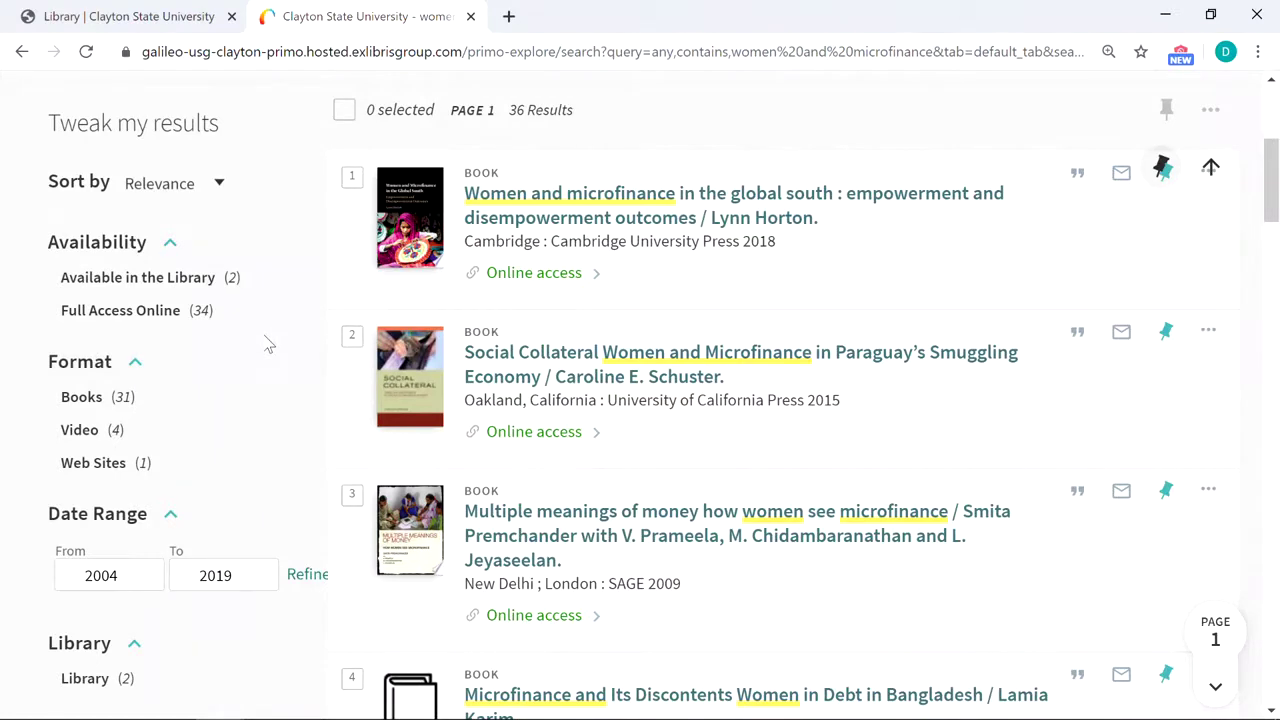
pyautogui.click(143, 311)
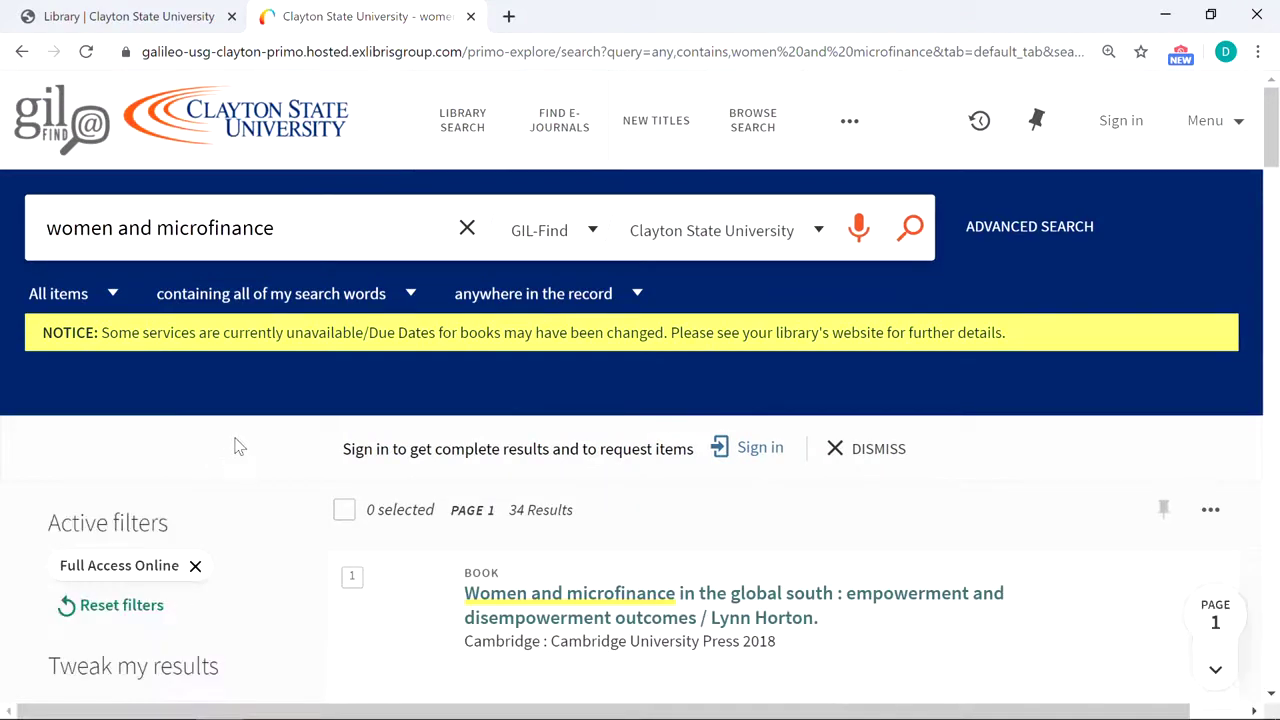
# Open the catalog record of the book "Women and microfinance in the global south" from the filtered results.
pyautogui.scroll(-4, 254, 436)
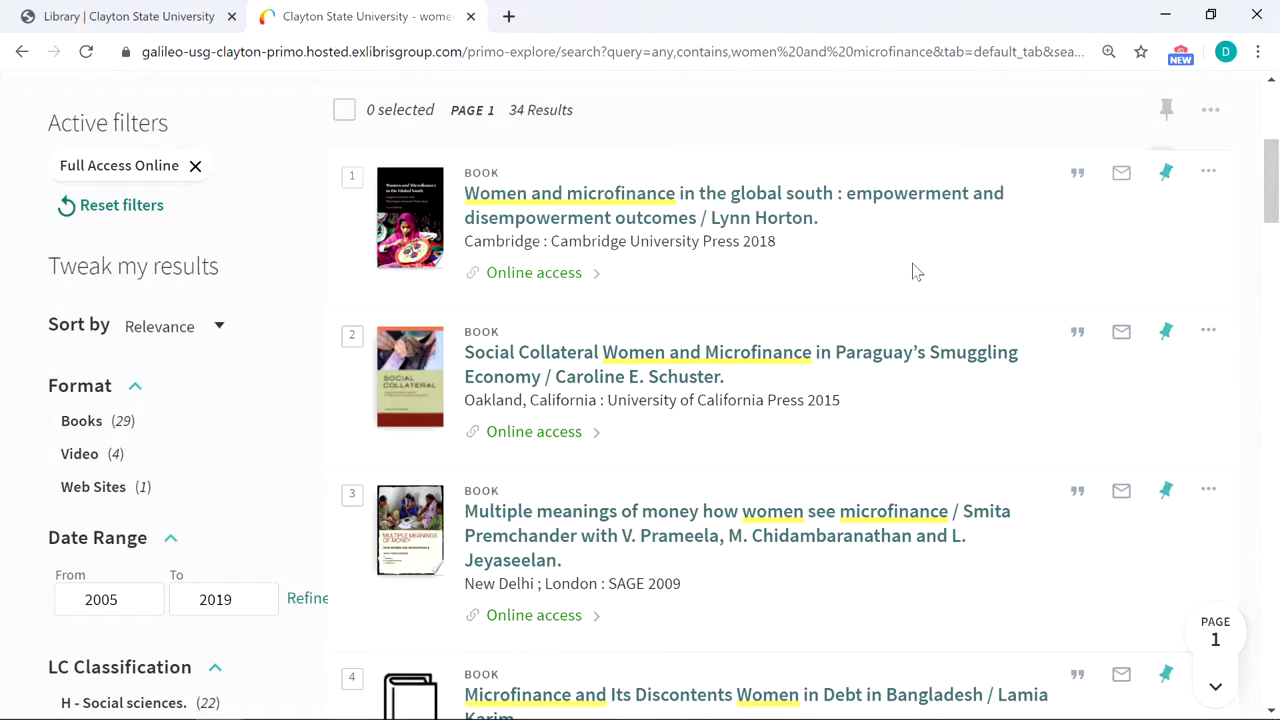
pyautogui.scroll(-4, 932, 238)
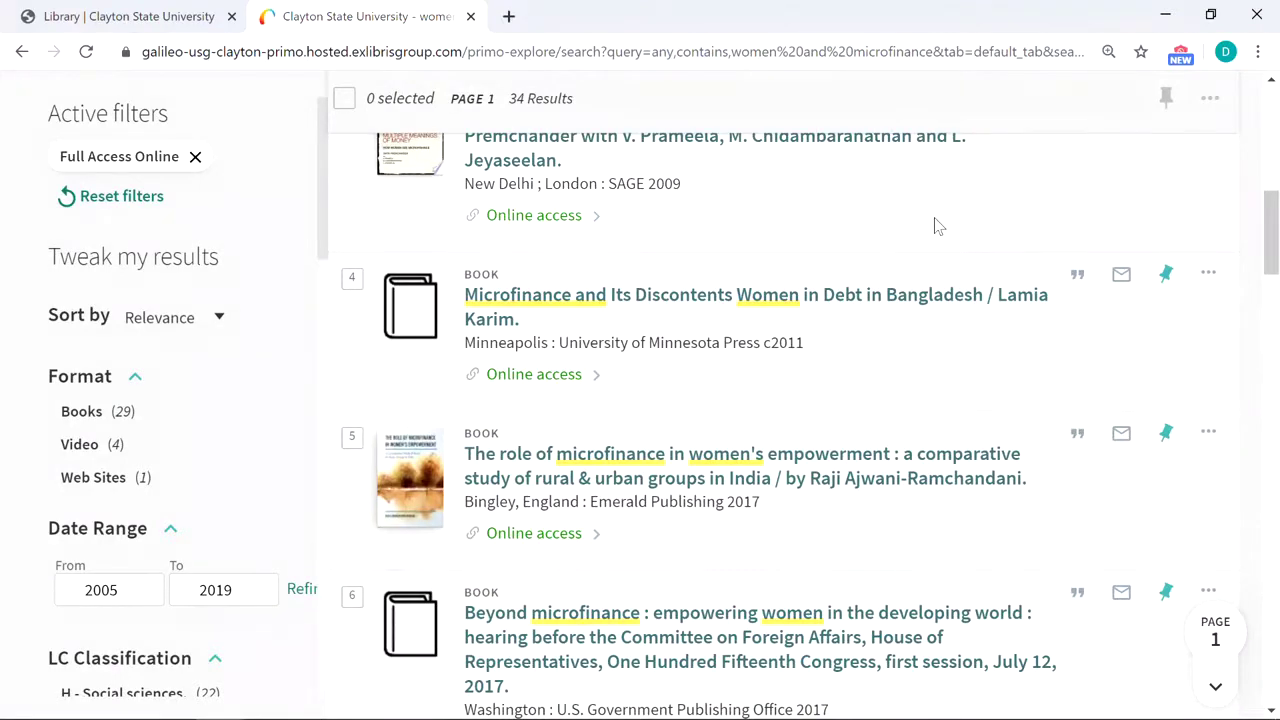
pyautogui.scroll(-1, 938, 226)
pyautogui.scroll(5, 937, 228)
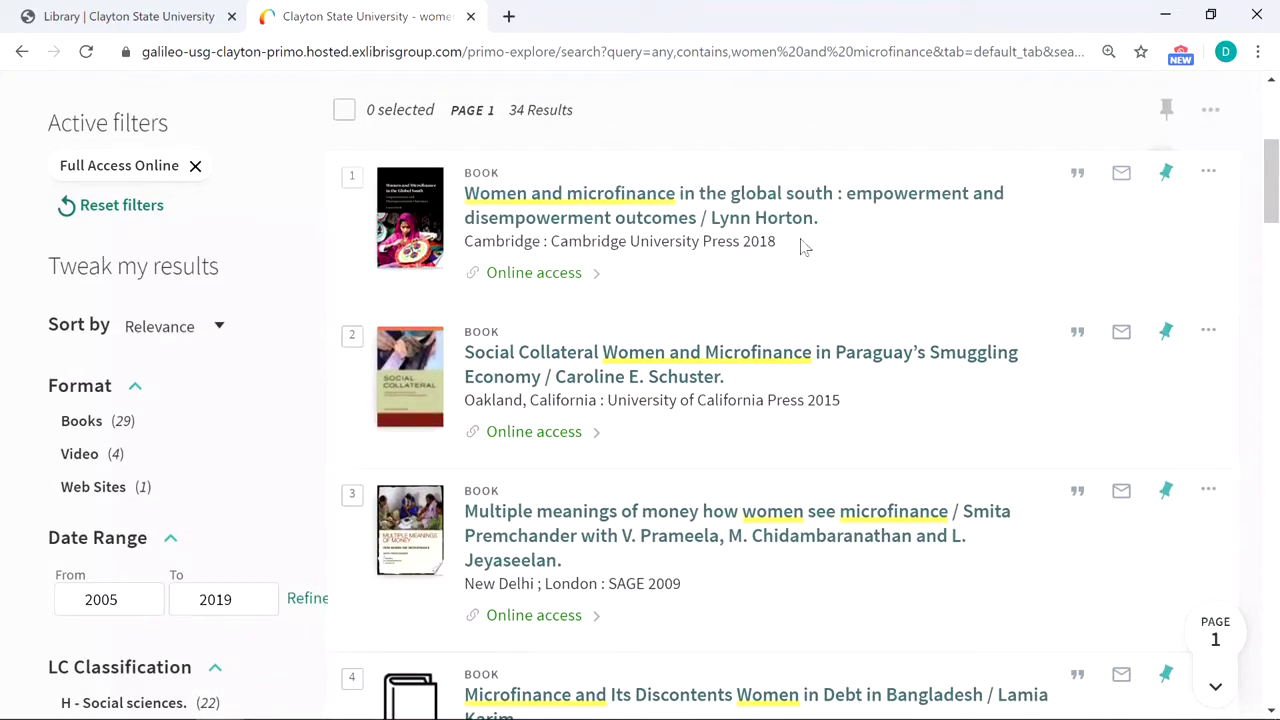
pyautogui.click(595, 203)
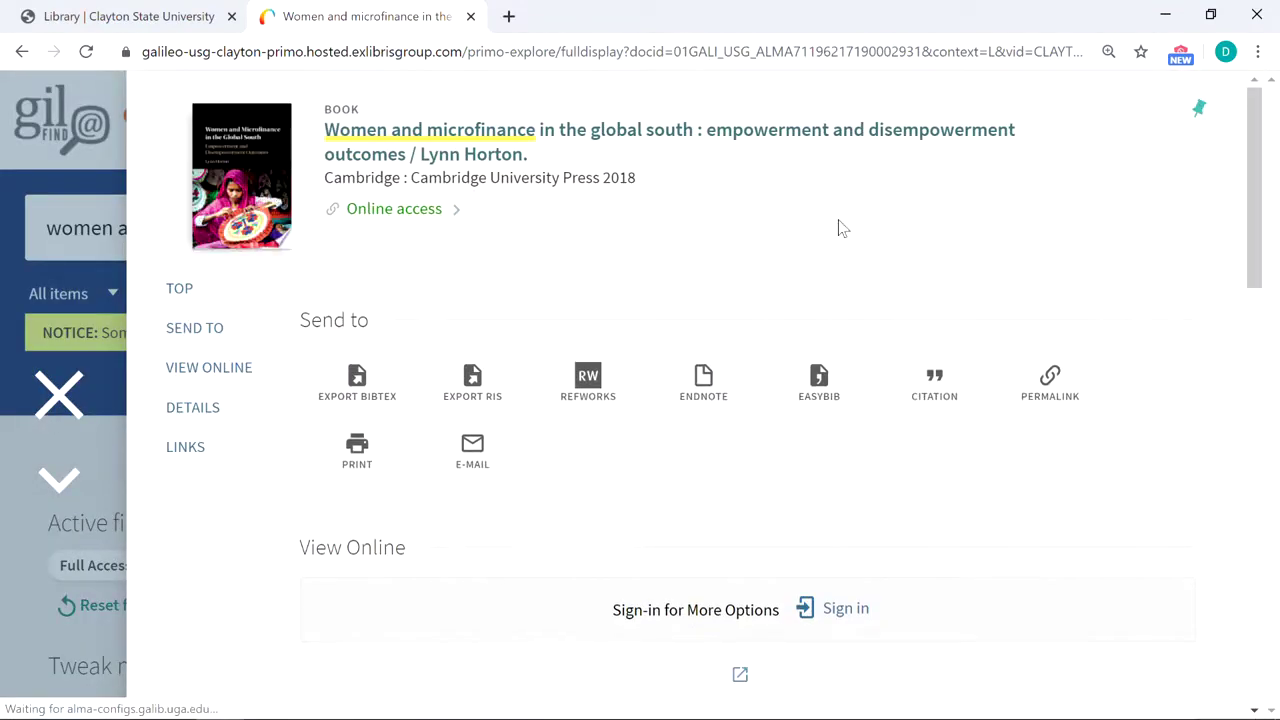
# Review the book's record, open its full text in Ebook Collection (EBSCOhost), and sign in with the organizational account.
pyautogui.scroll(-3, 855, 236)
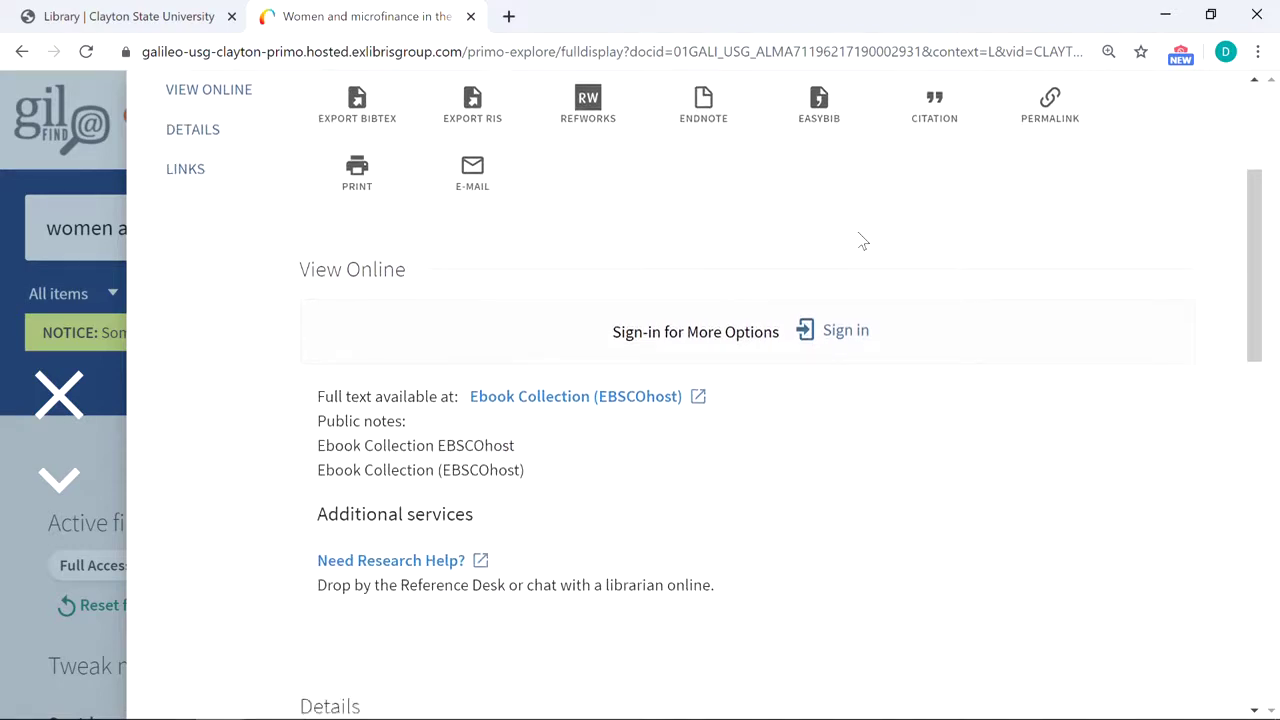
pyautogui.scroll(-2, 862, 241)
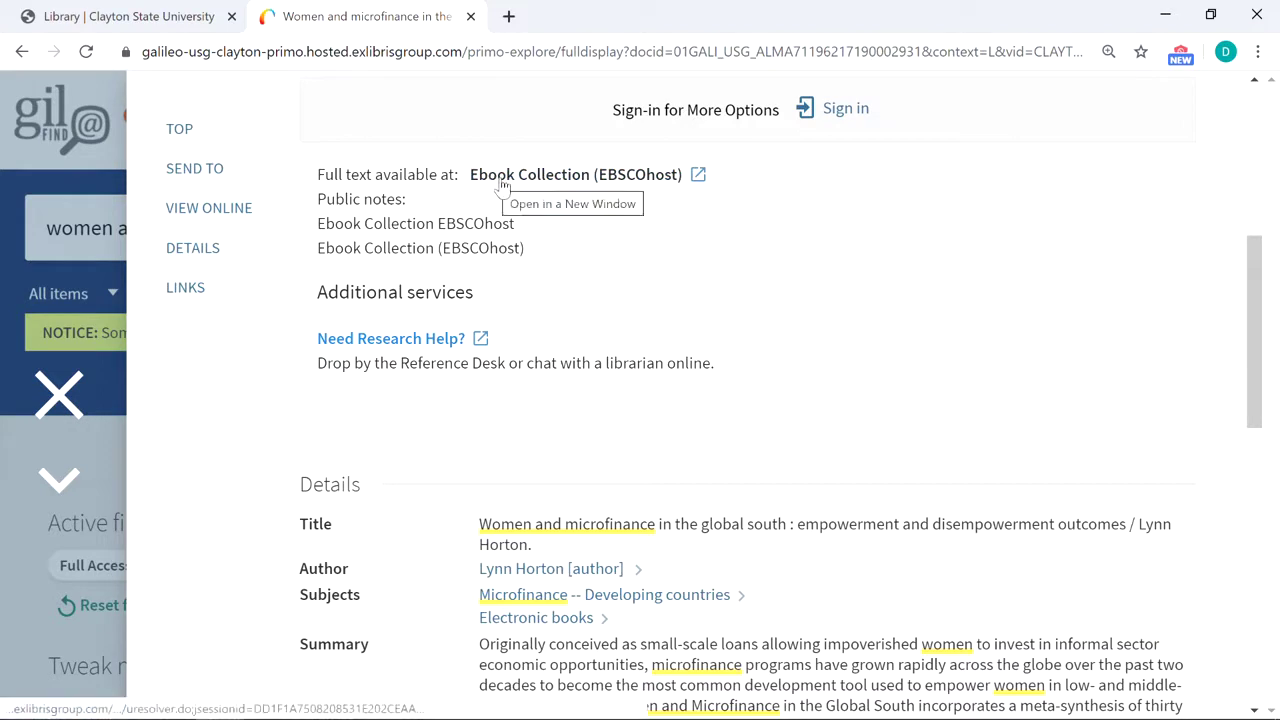
pyautogui.scroll(-3, 838, 281)
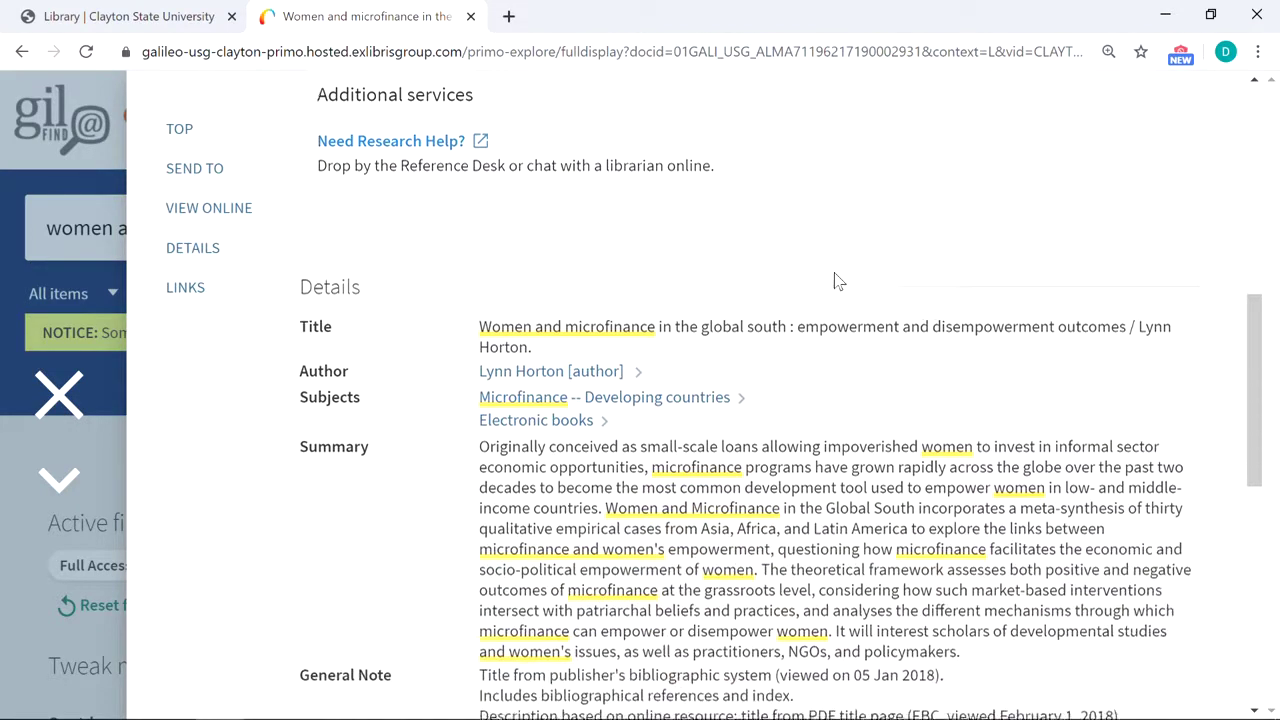
pyautogui.scroll(-1, 838, 277)
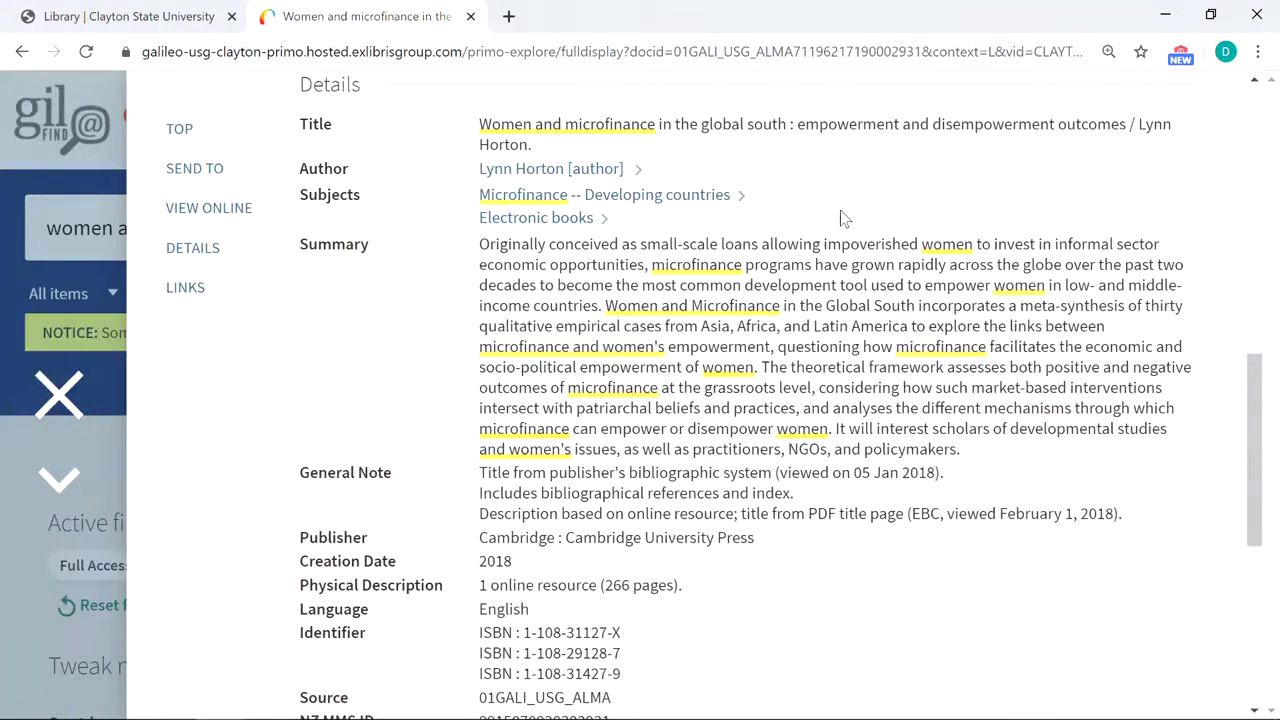
pyautogui.scroll(4, 840, 211)
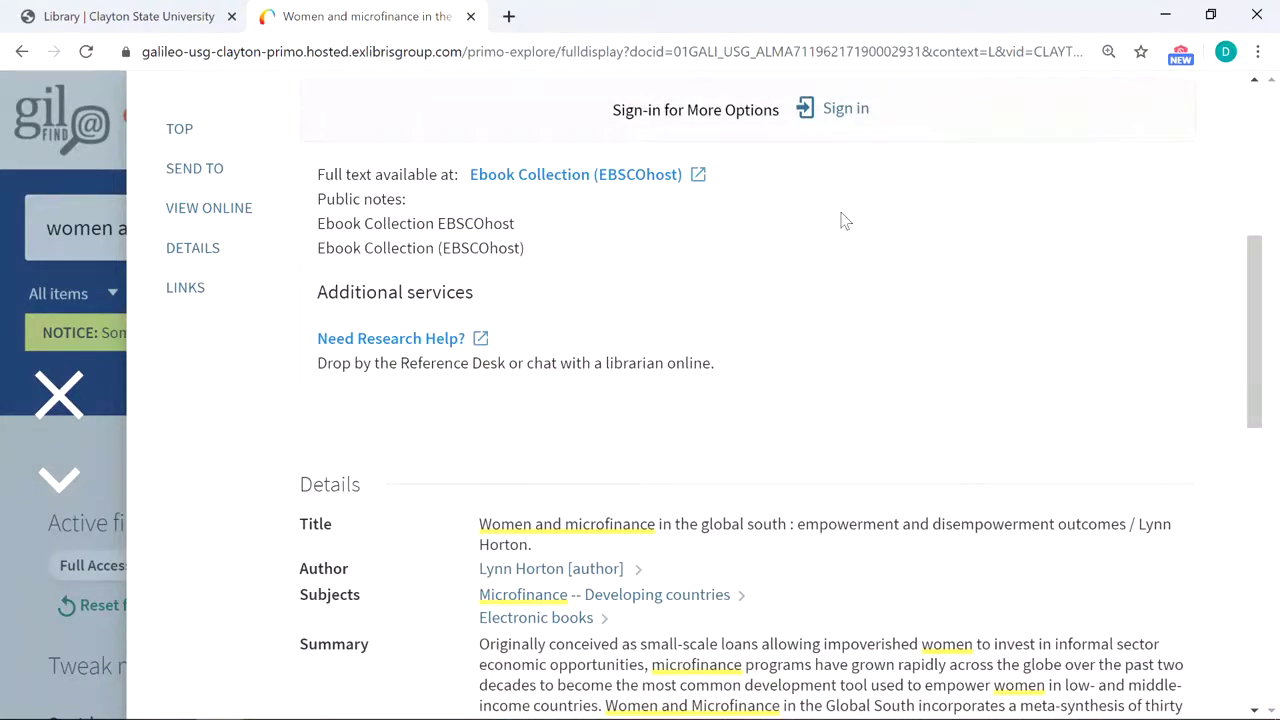
pyautogui.click(535, 180)
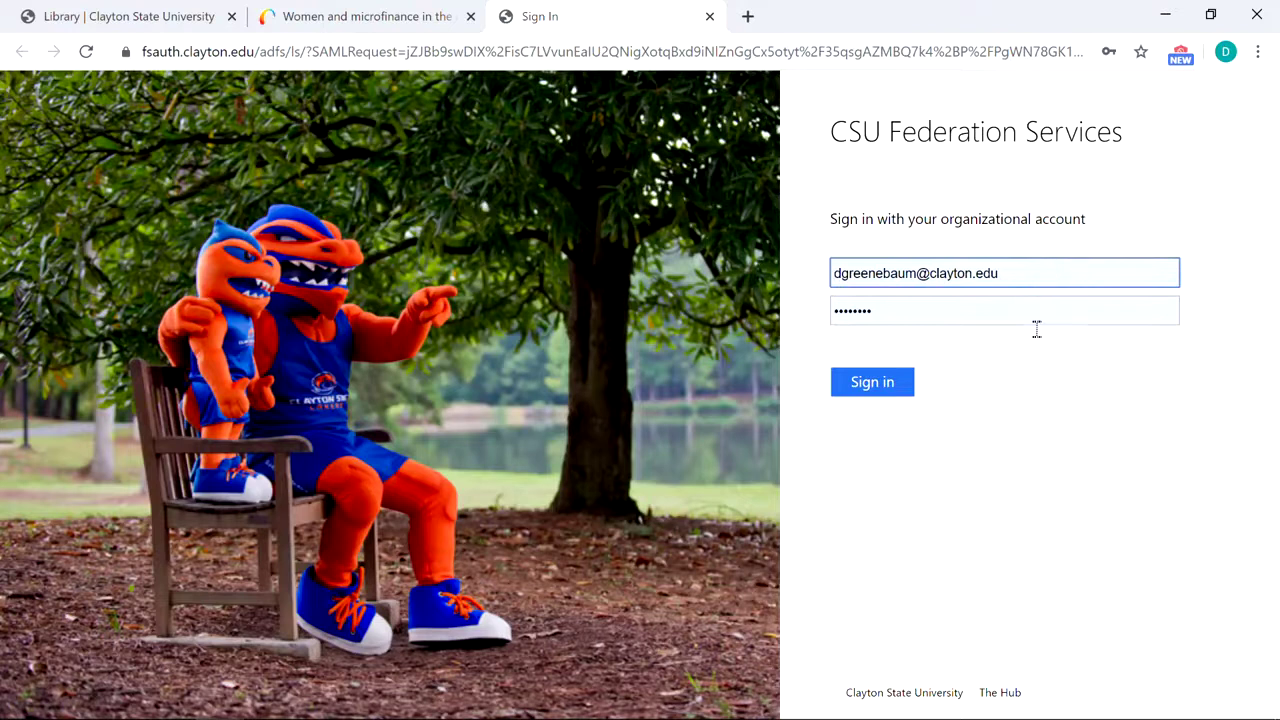
pyautogui.click(845, 388)
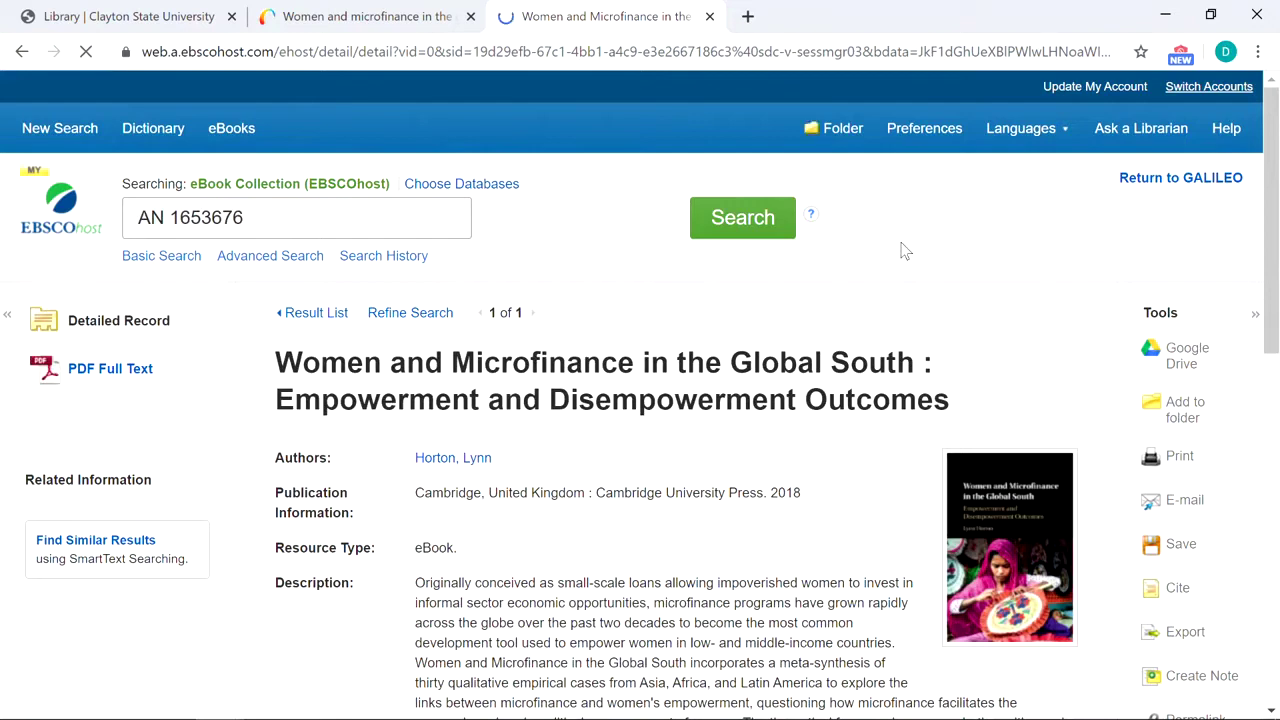
# Open chapter 2, "Gendering and Transforming Microfinance", from the e-book's table of contents.
pyautogui.scroll(-3, 905, 250)
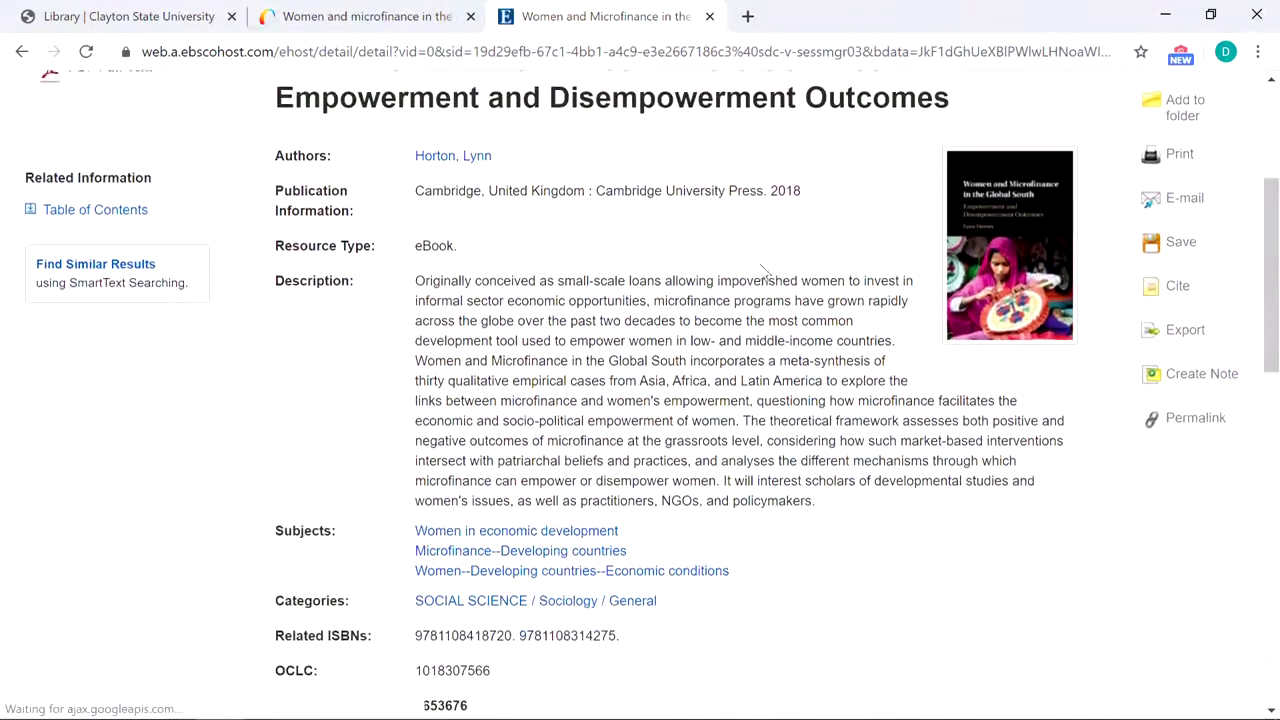
pyautogui.scroll(-8, 768, 268)
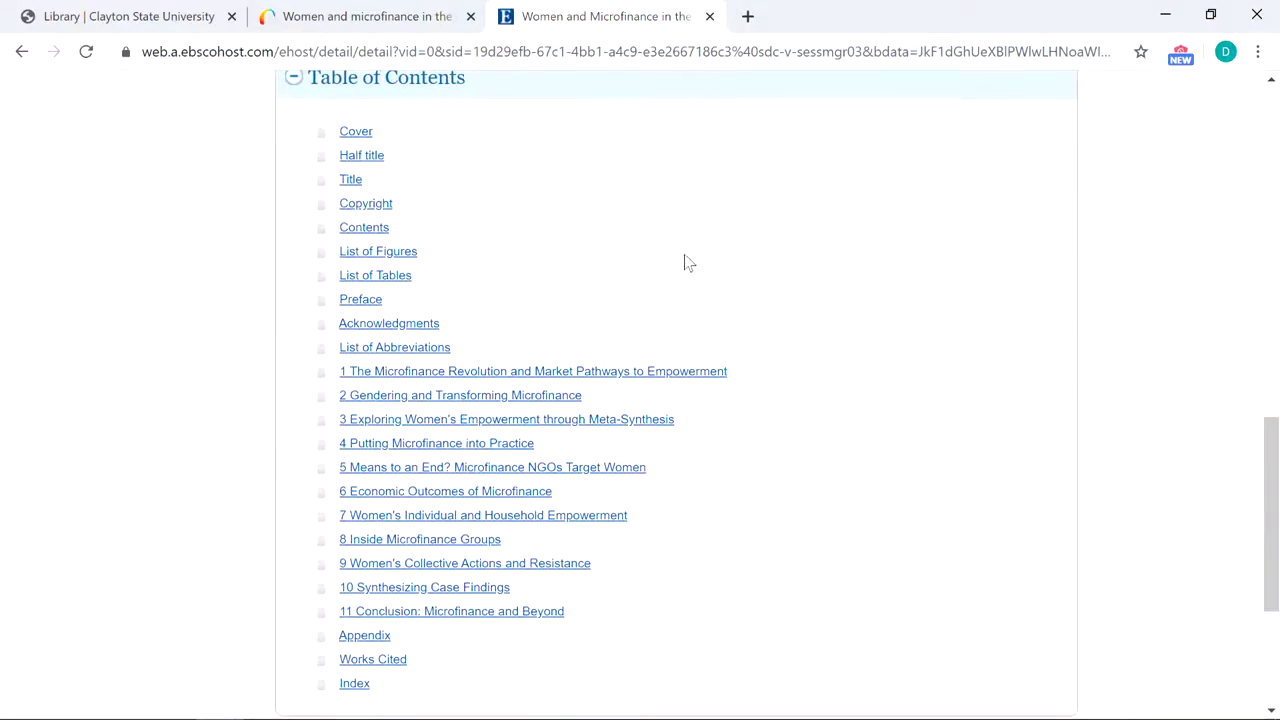
pyautogui.scroll(-2, 684, 258)
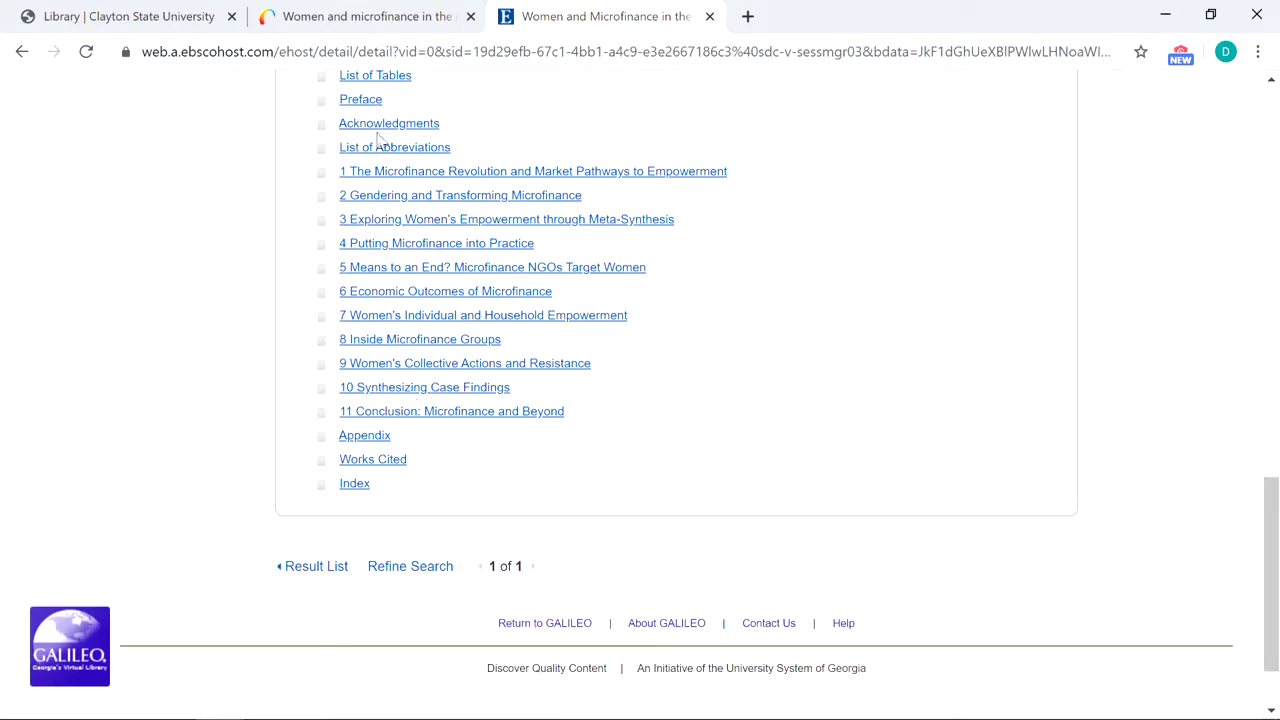
pyautogui.click(412, 198)
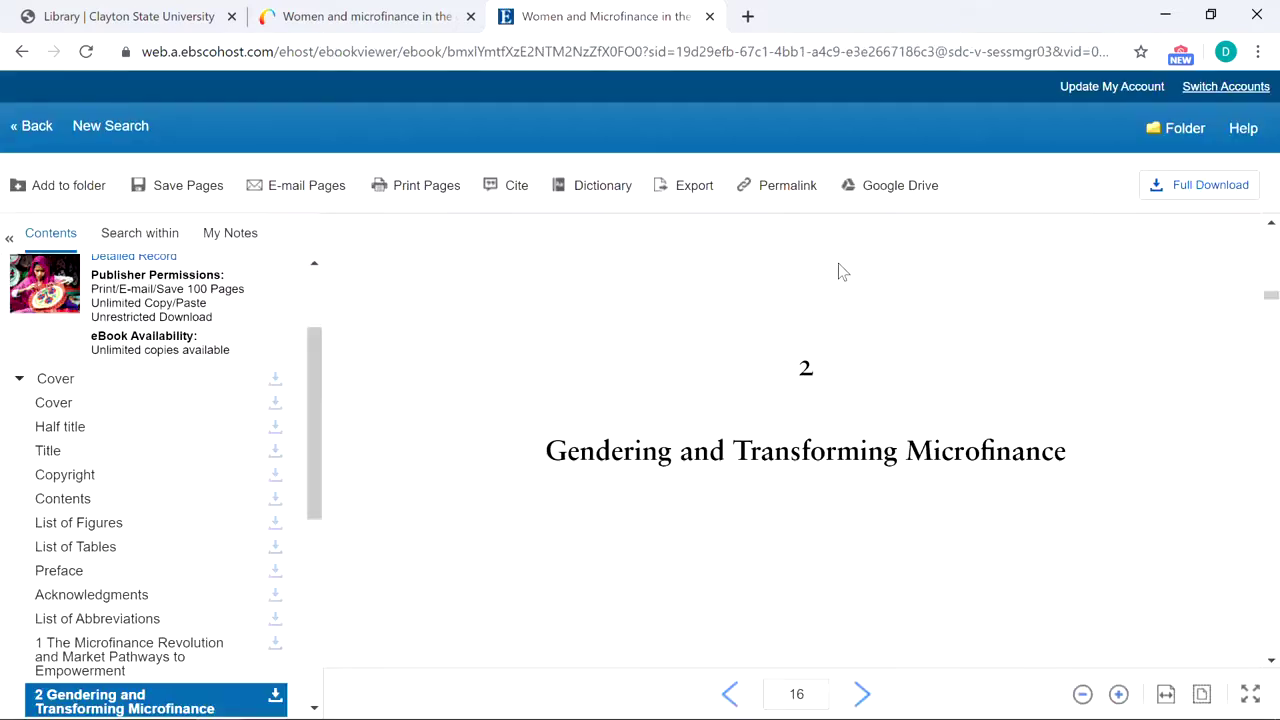
# Skim pages 16 to 18 of chapter 2 in the e-book viewer and return to the chapter's title.
pyautogui.scroll(-2, 838, 263)
pyautogui.scroll(-3, 840, 268)
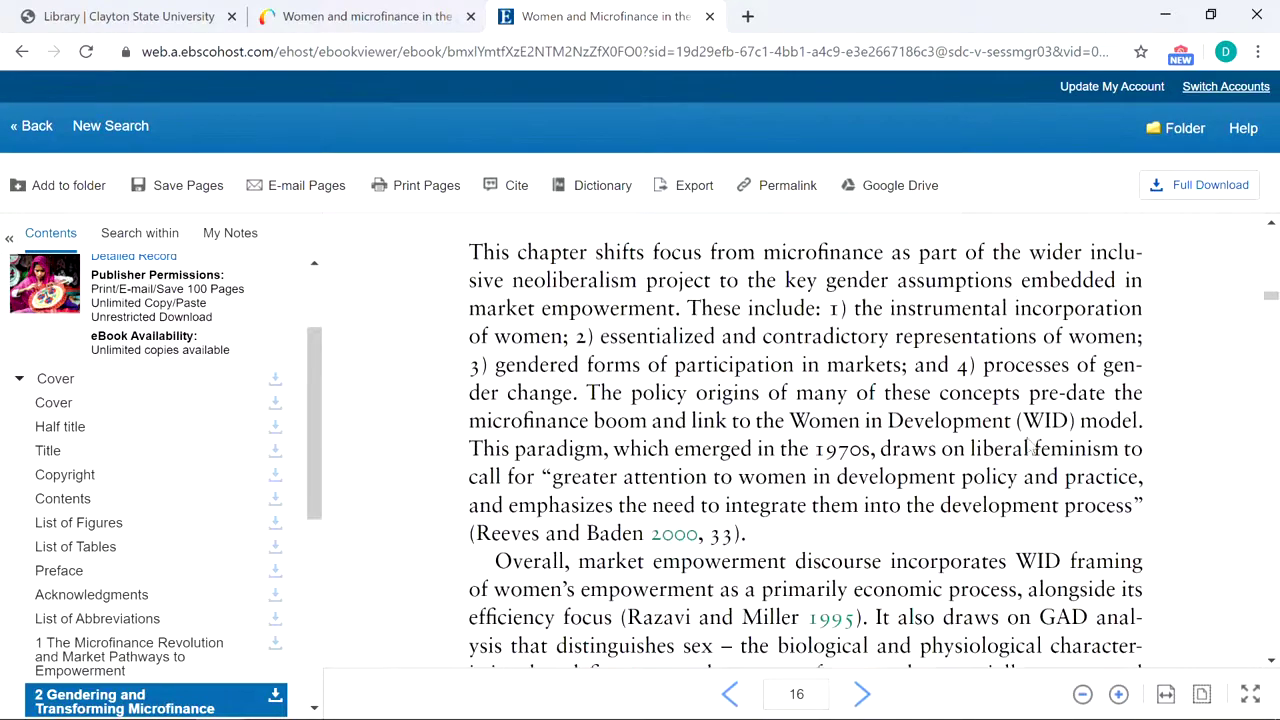
pyautogui.scroll(-6, 1131, 428)
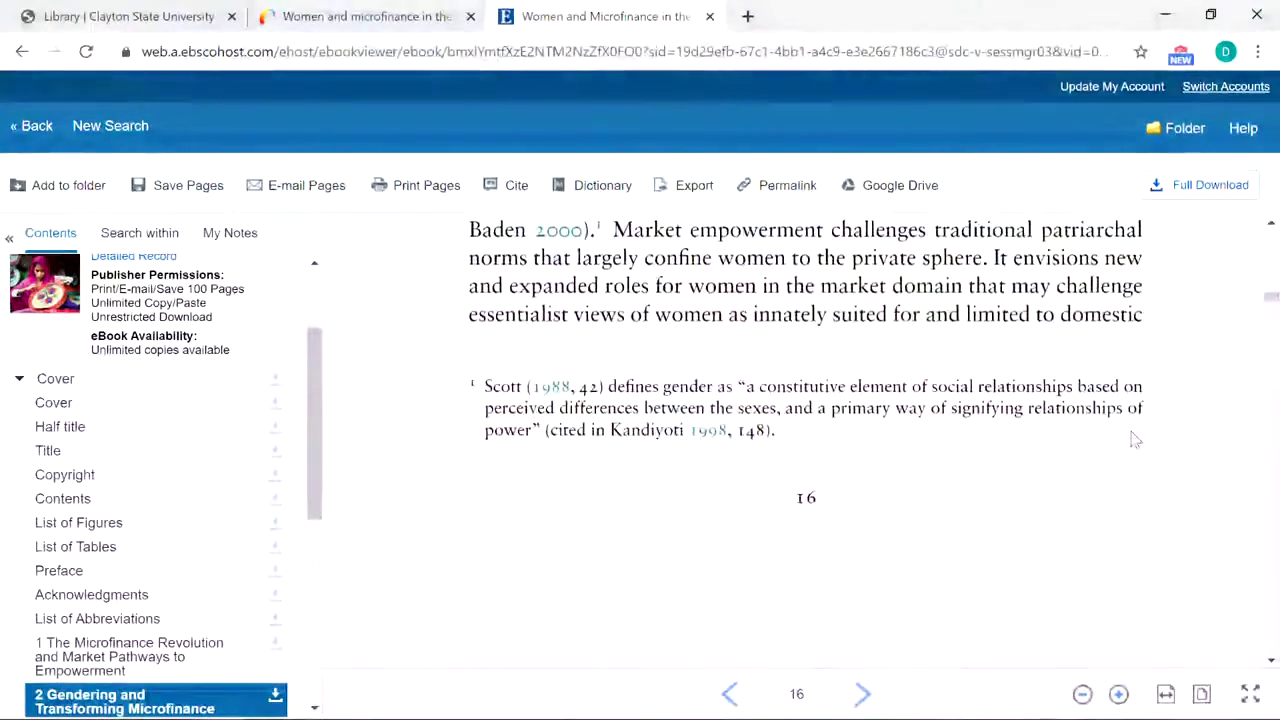
pyautogui.scroll(-3, 1135, 440)
pyautogui.scroll(-2, 1135, 440)
pyautogui.scroll(-7, 1135, 440)
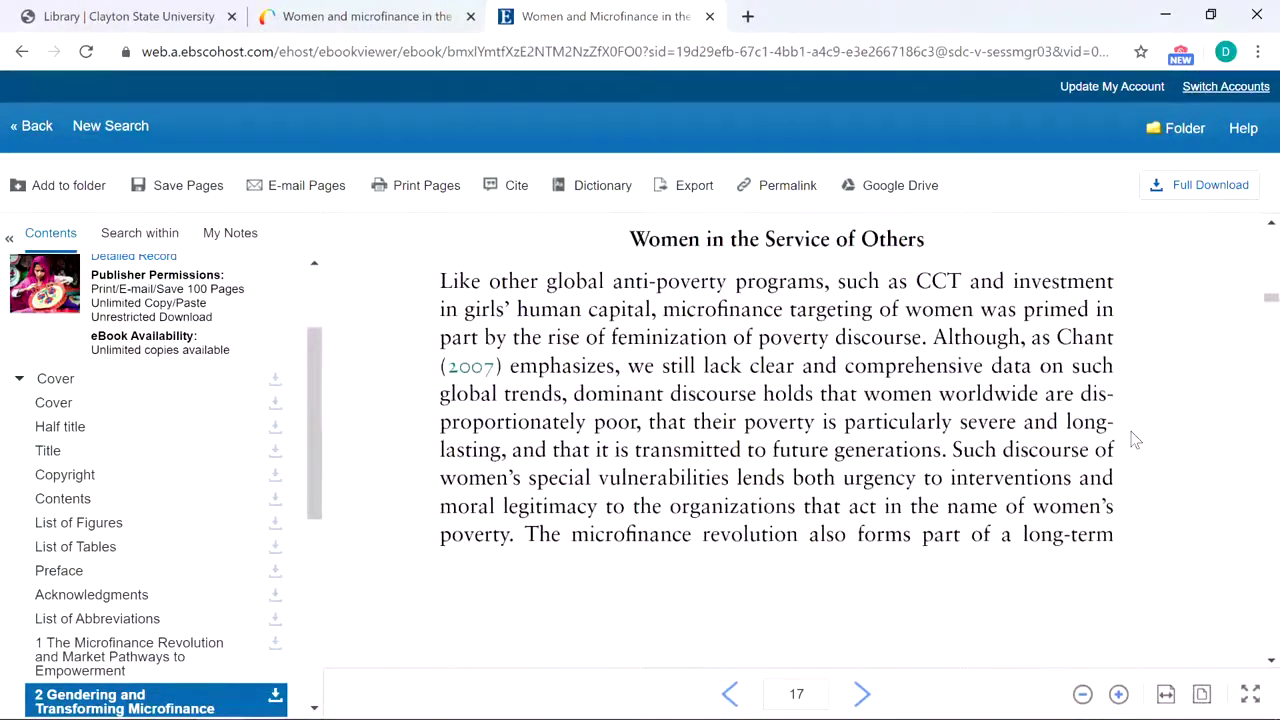
pyautogui.scroll(-6, 1135, 440)
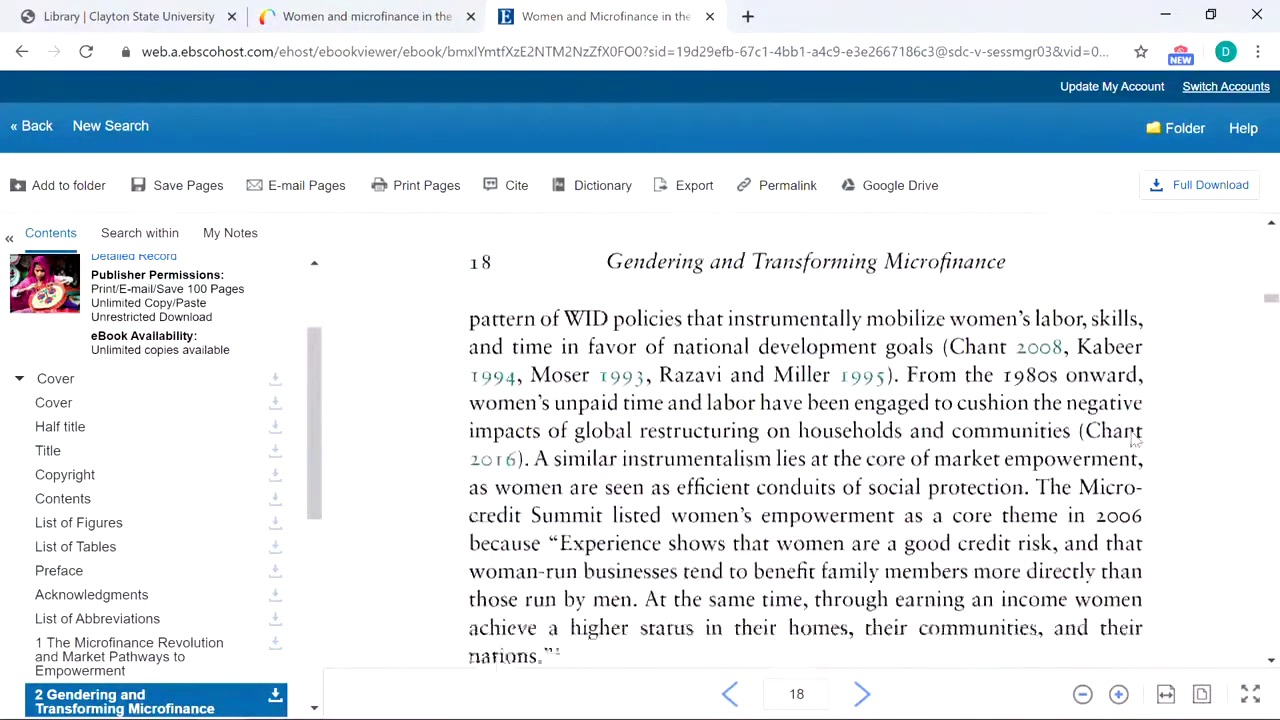
pyautogui.scroll(-1, 1137, 437)
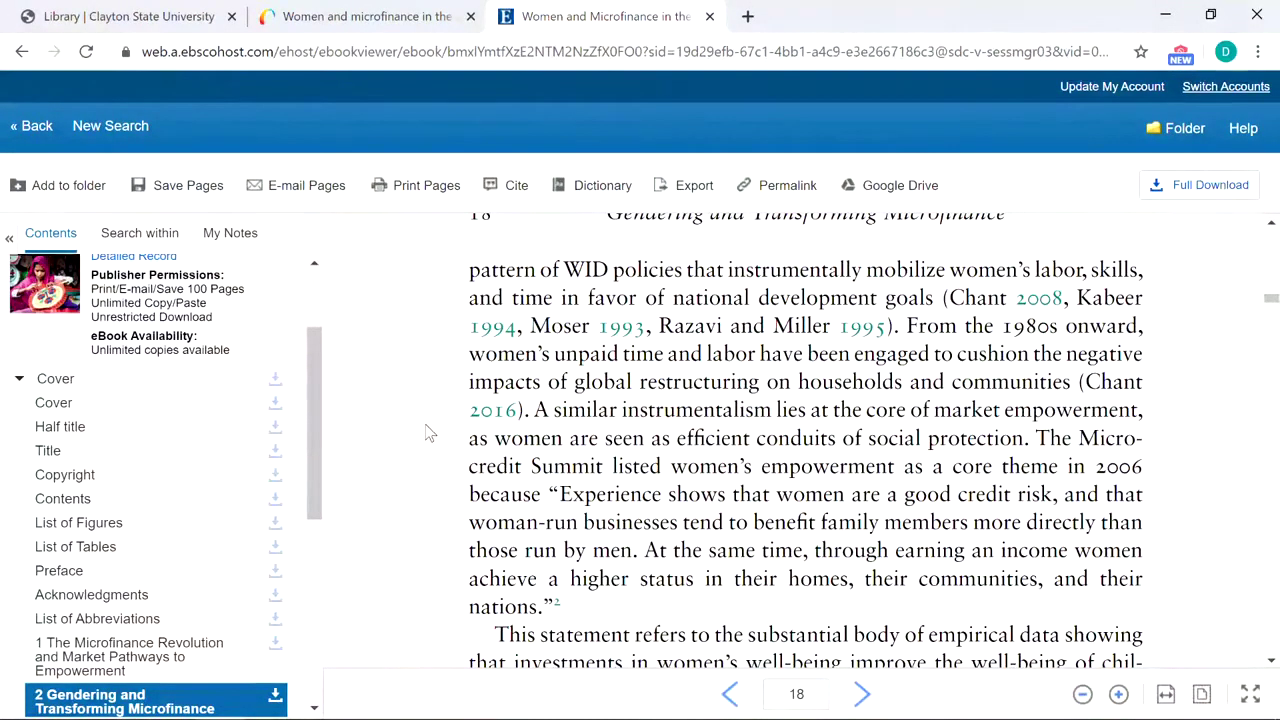
pyautogui.scroll(8, 430, 433)
pyautogui.scroll(10, 430, 433)
pyautogui.scroll(5, 430, 435)
pyautogui.scroll(-5, 462, 393)
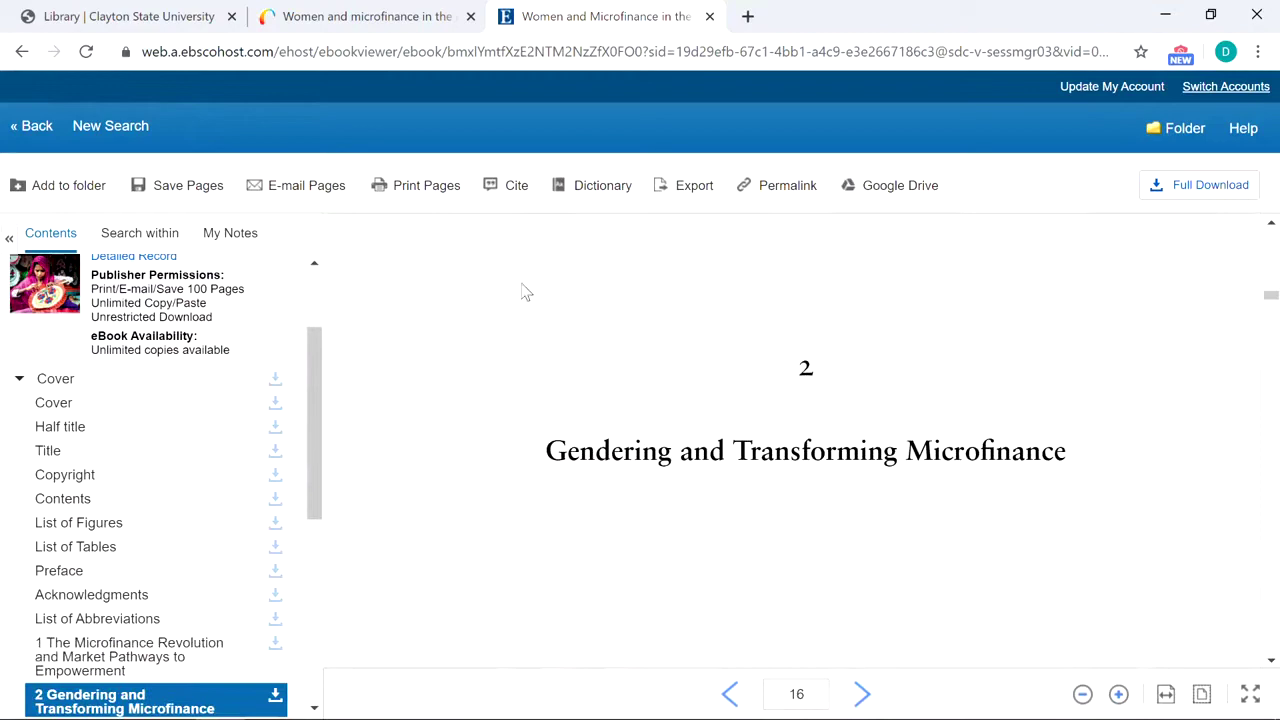
# Close the e-book and search the catalog by the record's subject heading "Microfinance -- Developing countries".
pyautogui.click(709, 17)
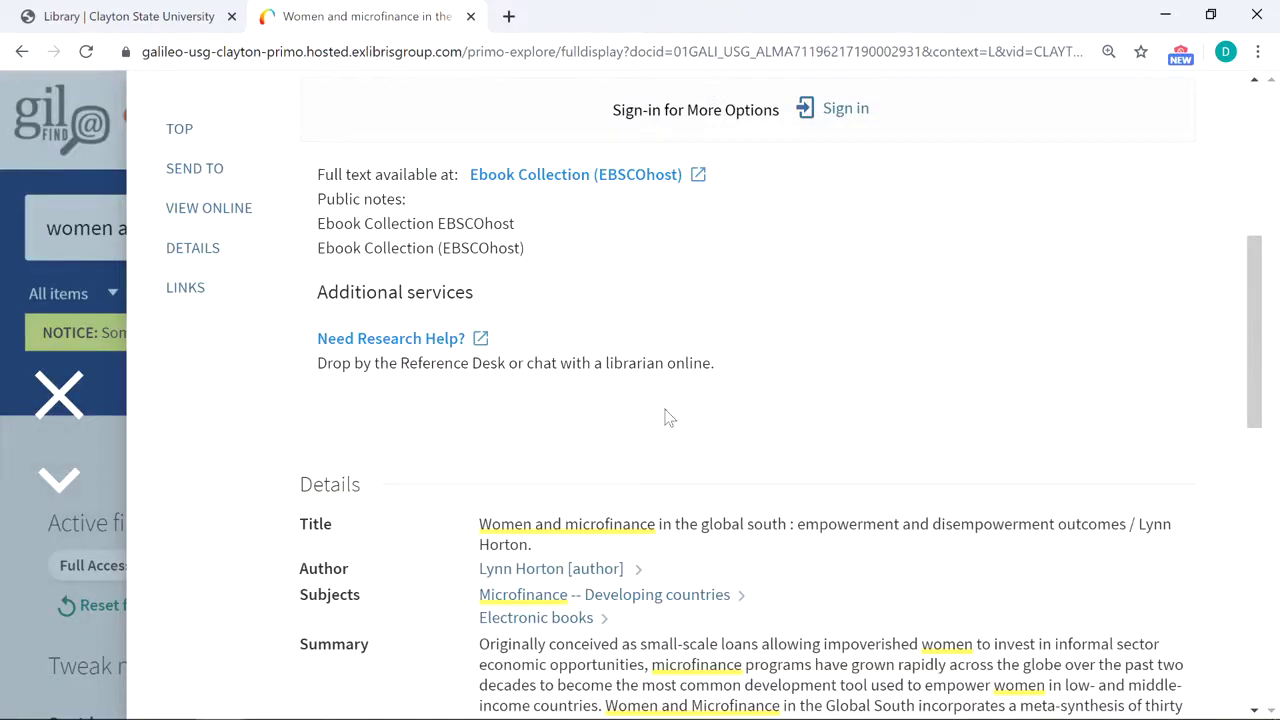
pyautogui.scroll(-2, 948, 417)
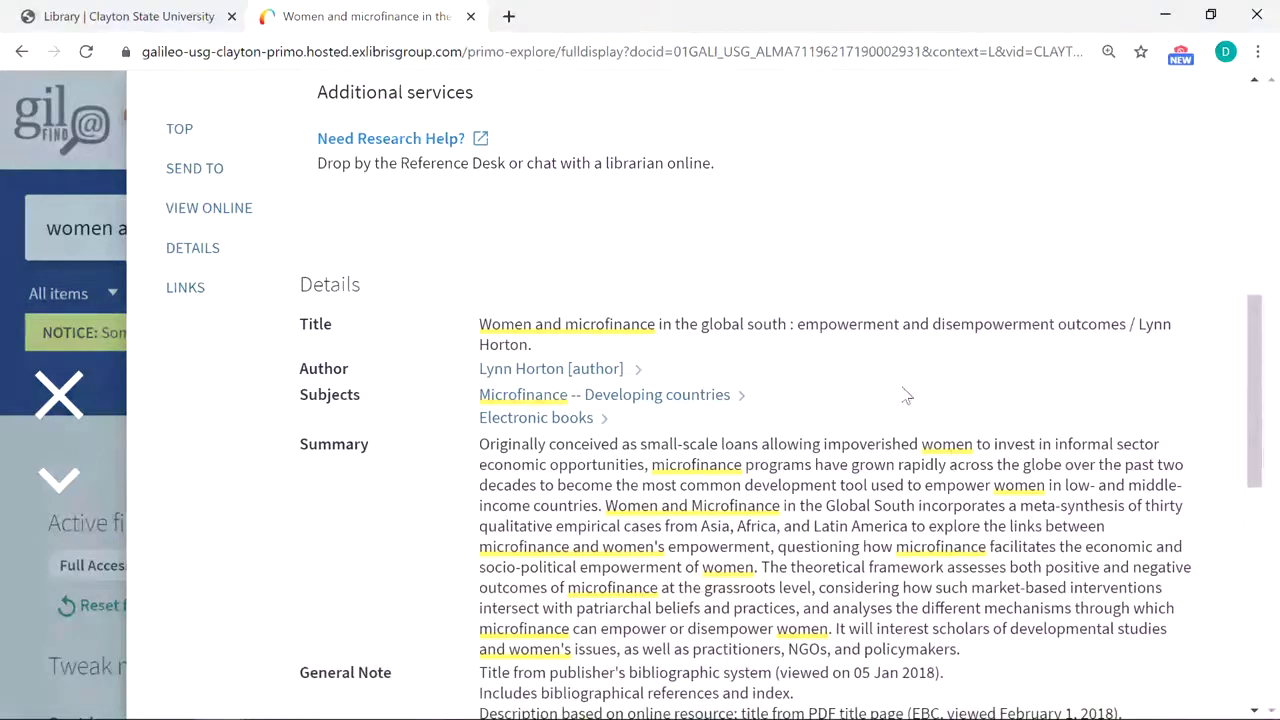
pyautogui.scroll(-1, 905, 395)
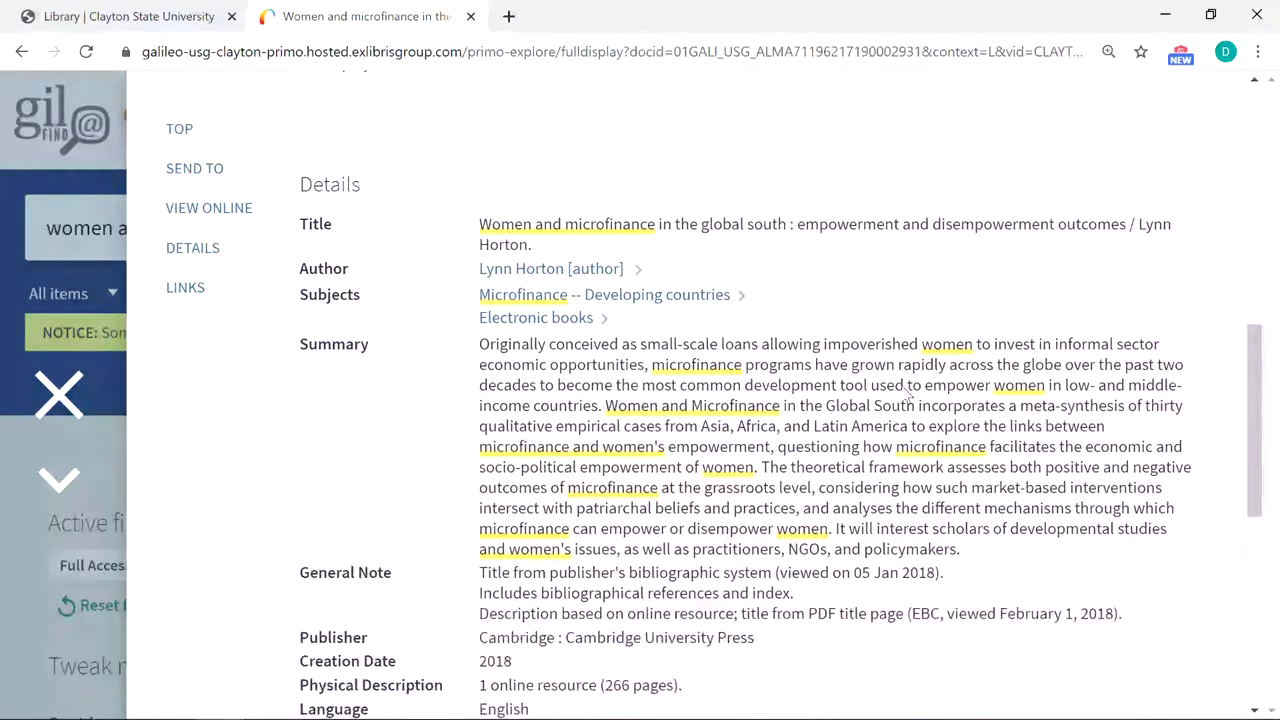
pyautogui.click(500, 302)
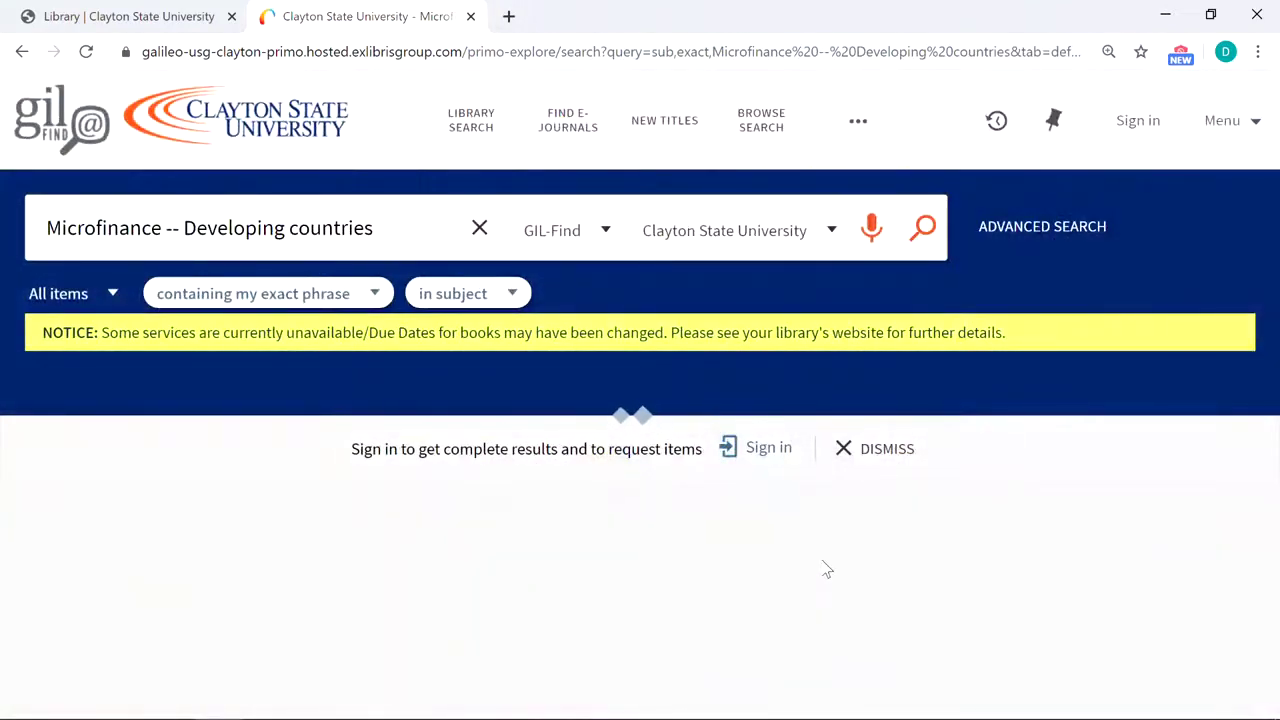
# Browse the books and journals listed for the microfinance subject search.
pyautogui.scroll(-3, 826, 569)
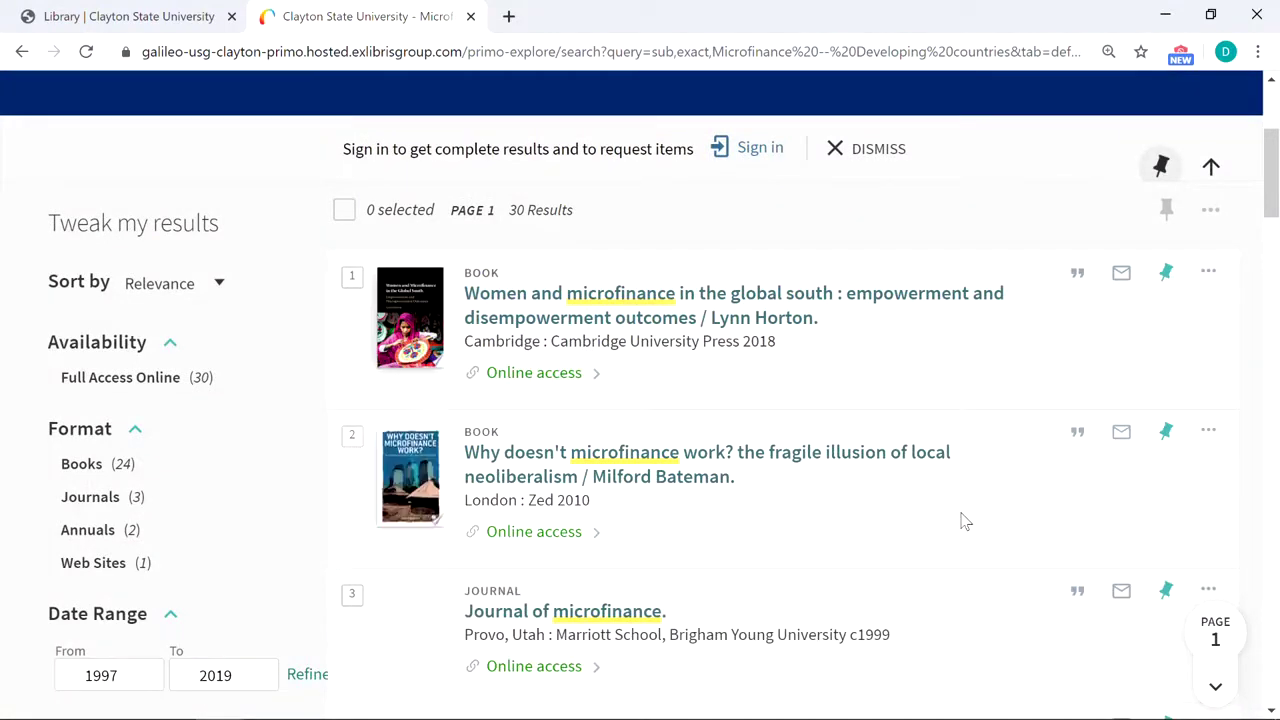
pyautogui.scroll(-2, 960, 520)
pyautogui.scroll(-2, 960, 520)
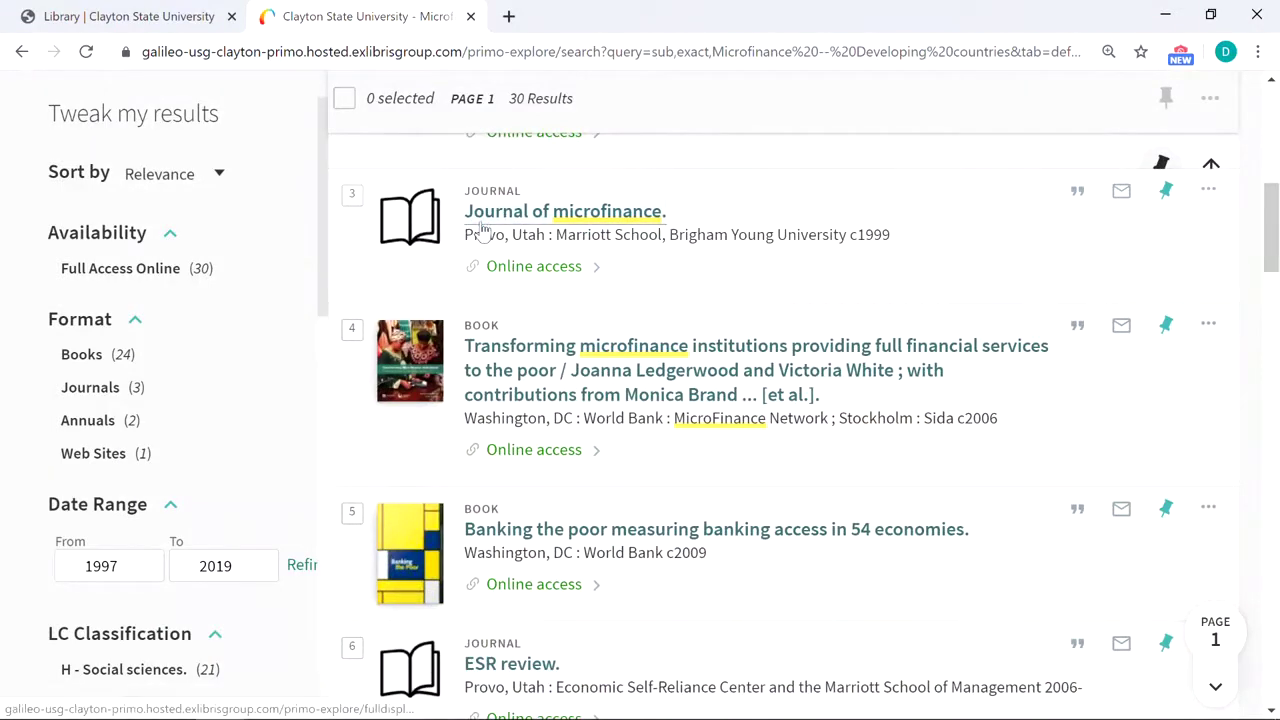
# Return to the Clayton State library homepage and open the Academic Search Complete database.
pyautogui.moveTo(18, 405)
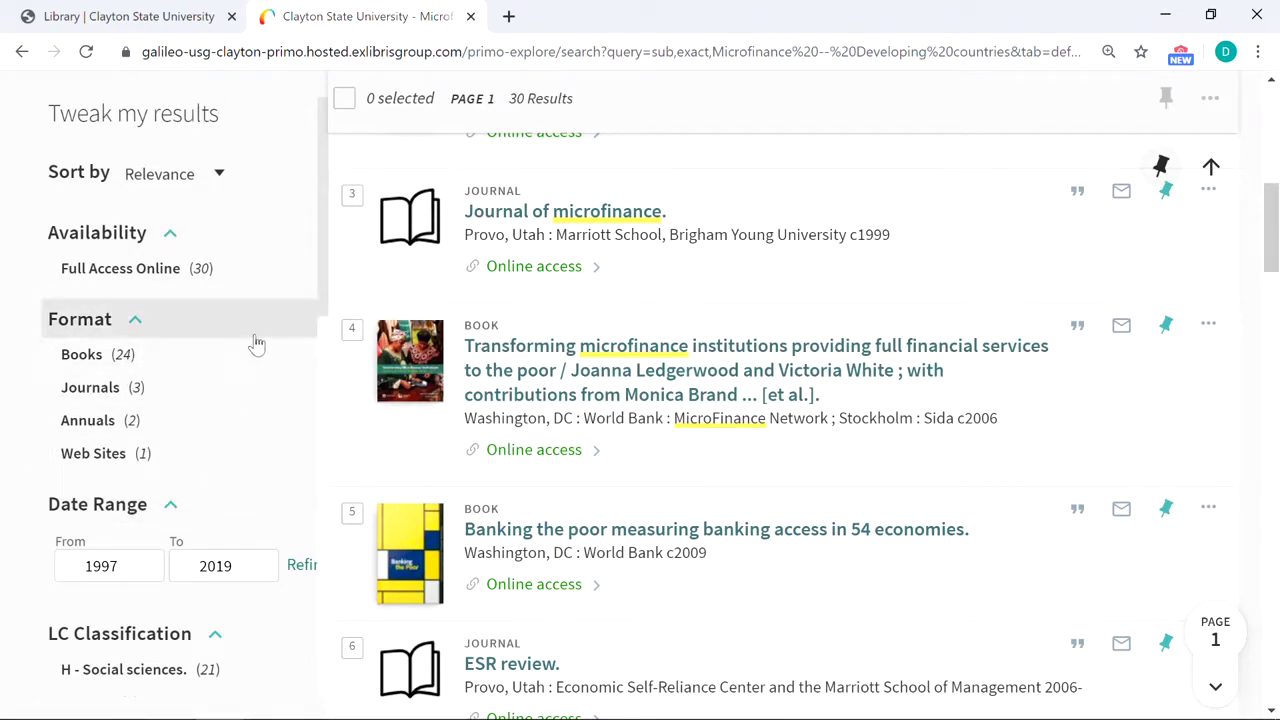
pyautogui.scroll(1, 251, 343)
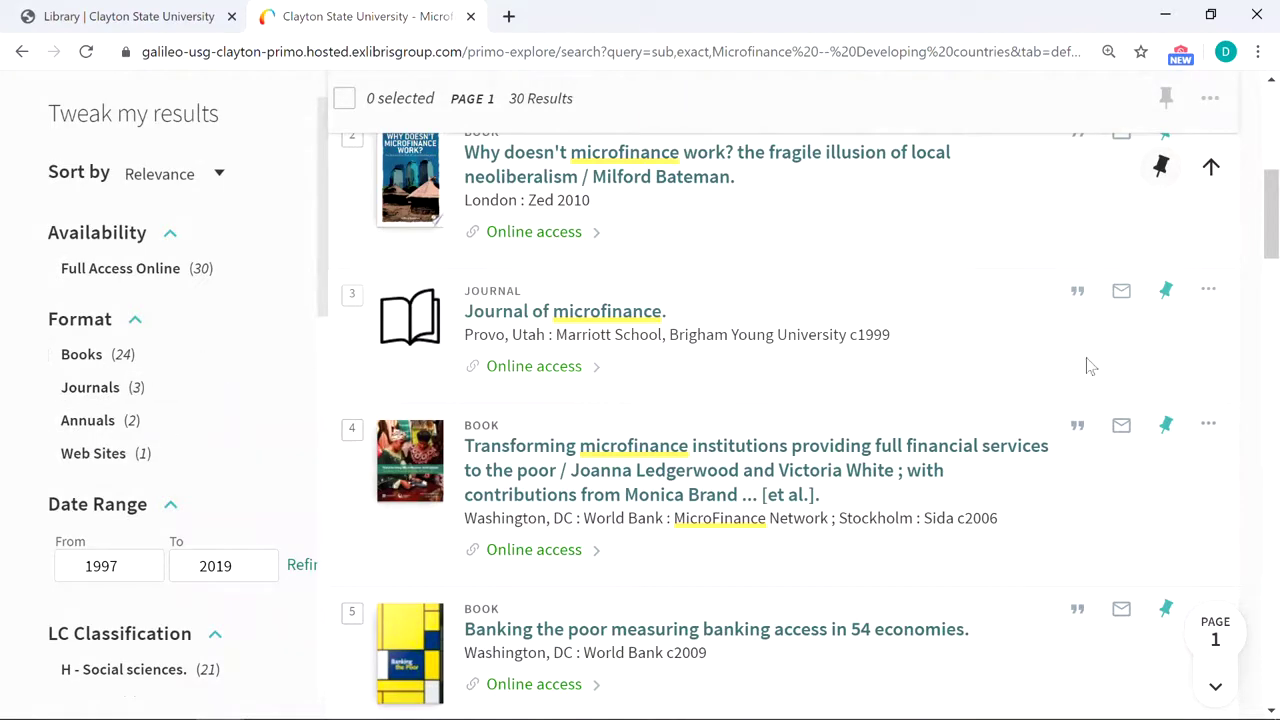
pyautogui.scroll(3, 1000, 410)
pyautogui.scroll(4, 925, 410)
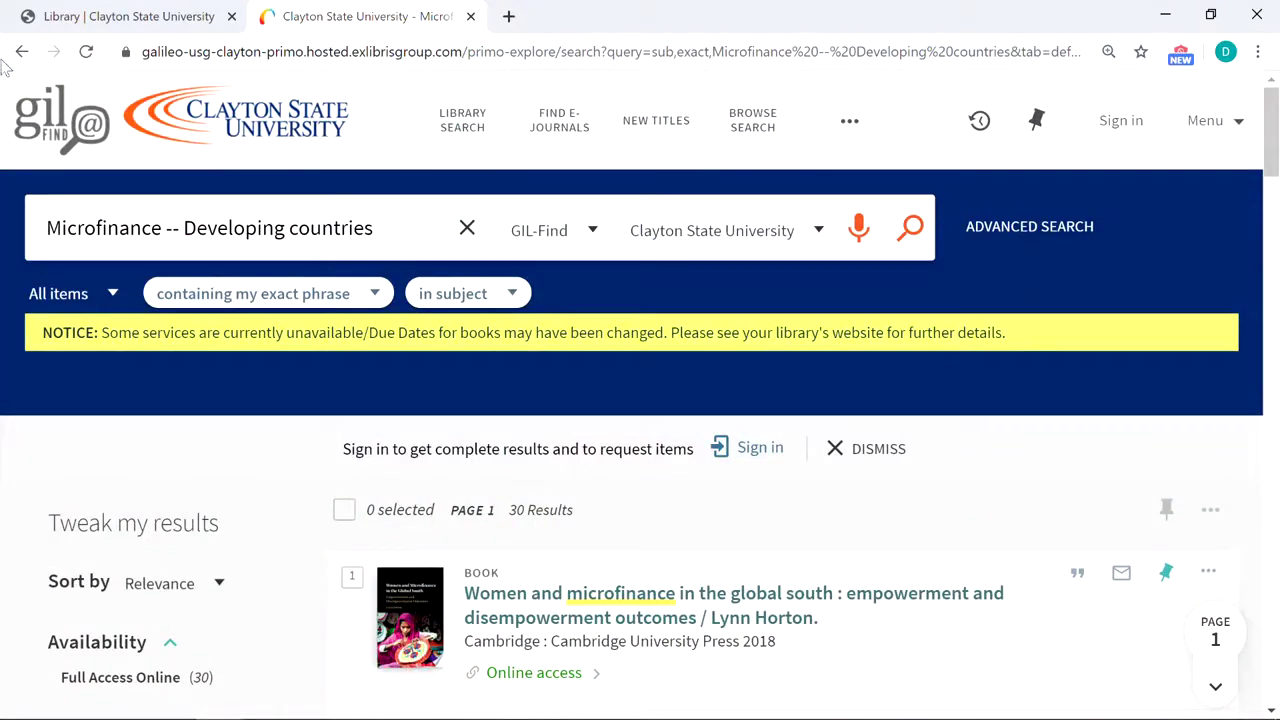
pyautogui.click(160, 18)
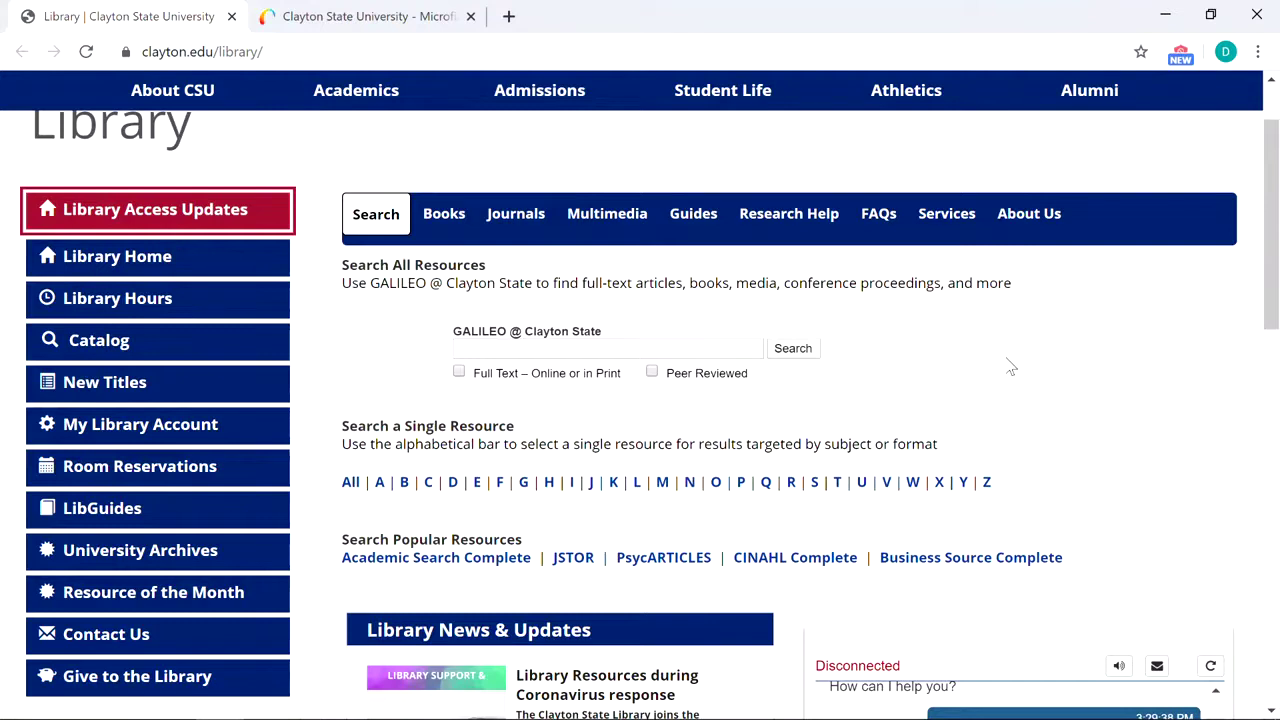
pyautogui.scroll(-1, 1011, 368)
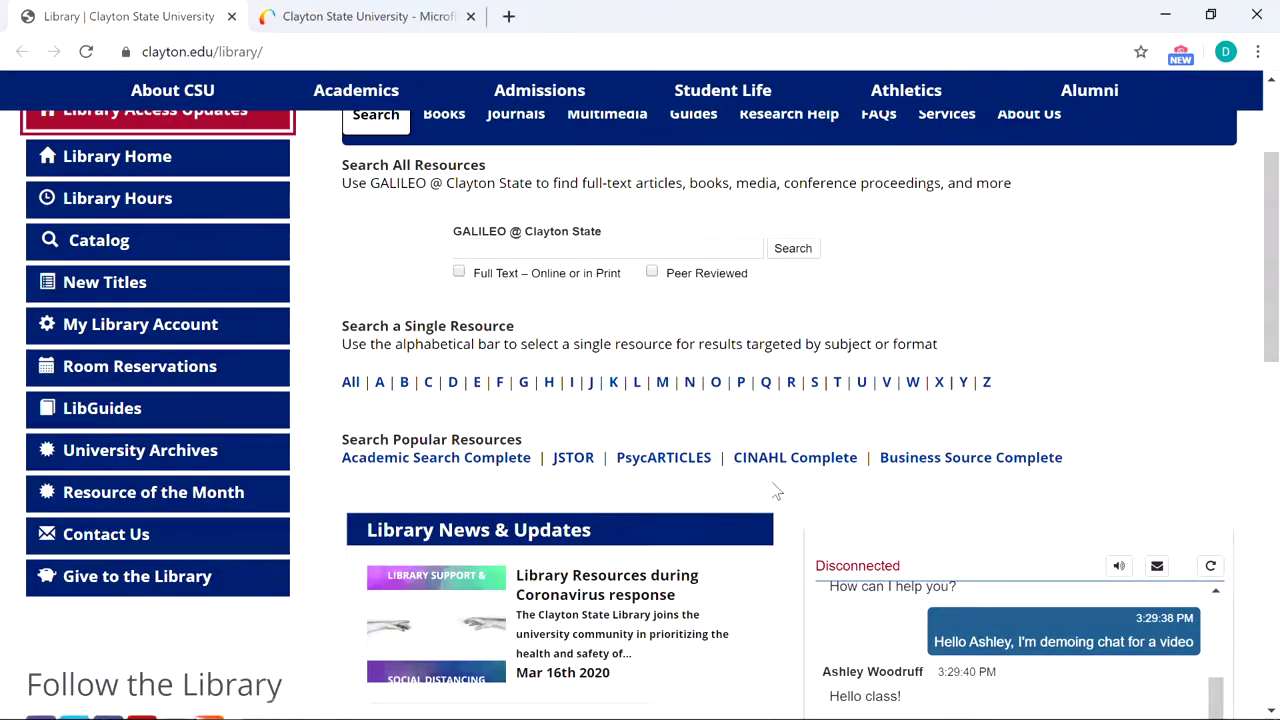
pyautogui.click(385, 466)
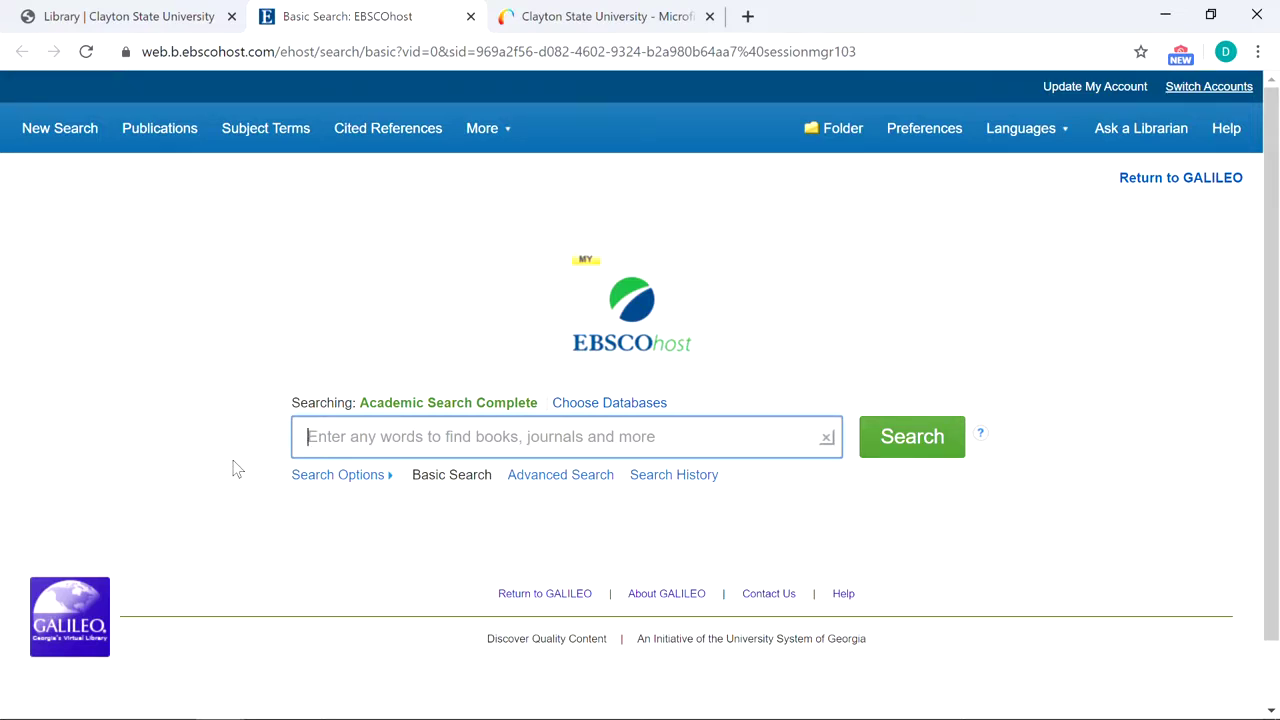
# Search Academic Search Complete for "women and microloans" and highlight the total number of results.
pyautogui.write('women a')
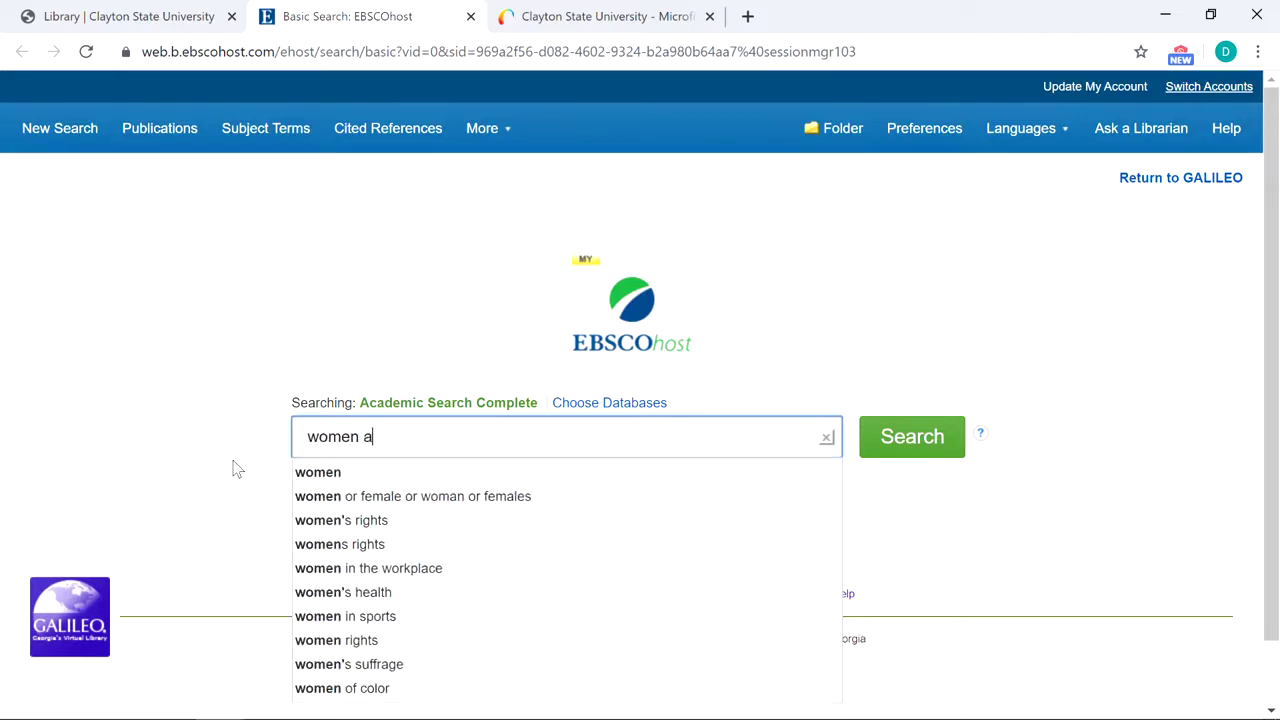
pyautogui.write('nd mi')
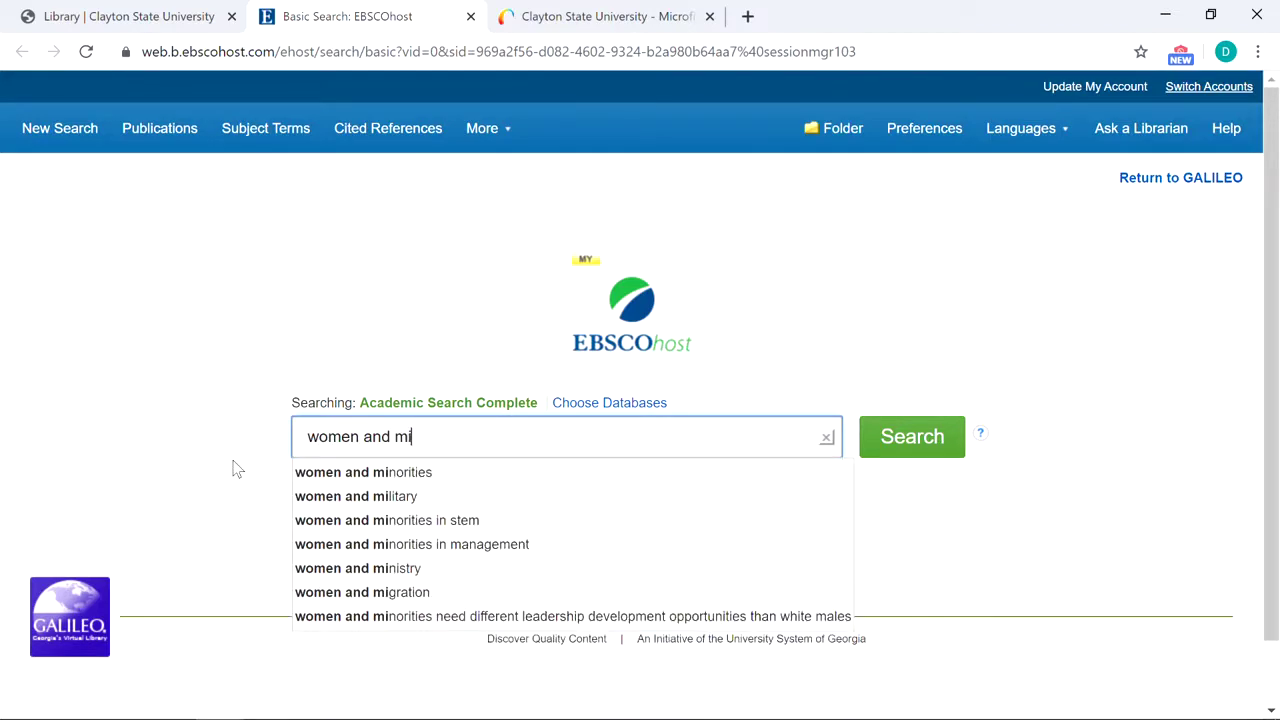
pyautogui.write('croloans')
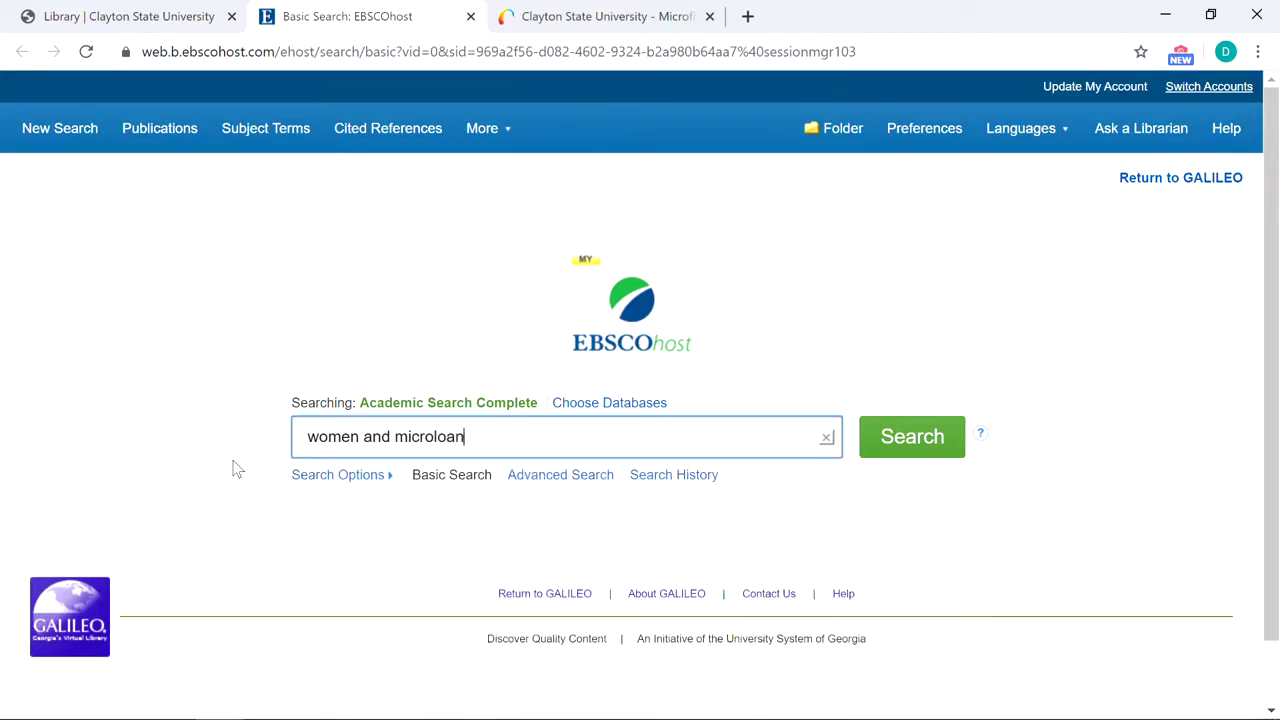
pyautogui.press('Return')
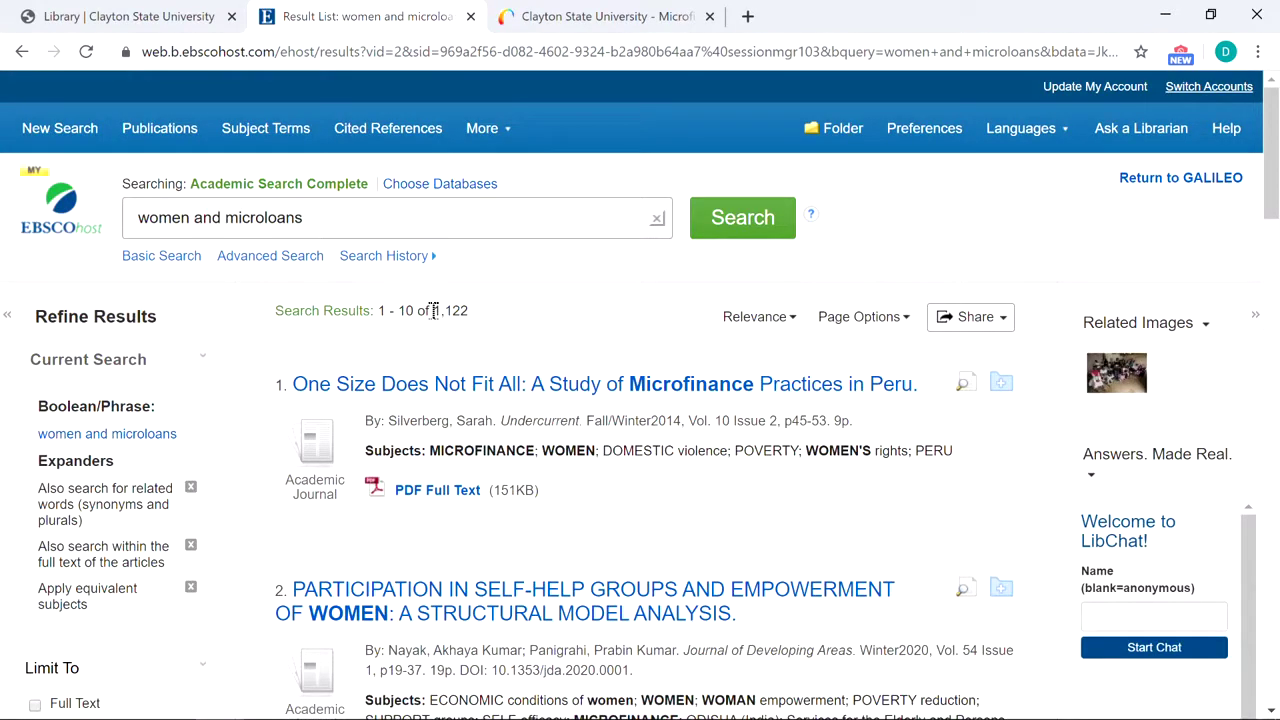
pyautogui.moveTo(434, 311); pyautogui.dragTo(470, 312)
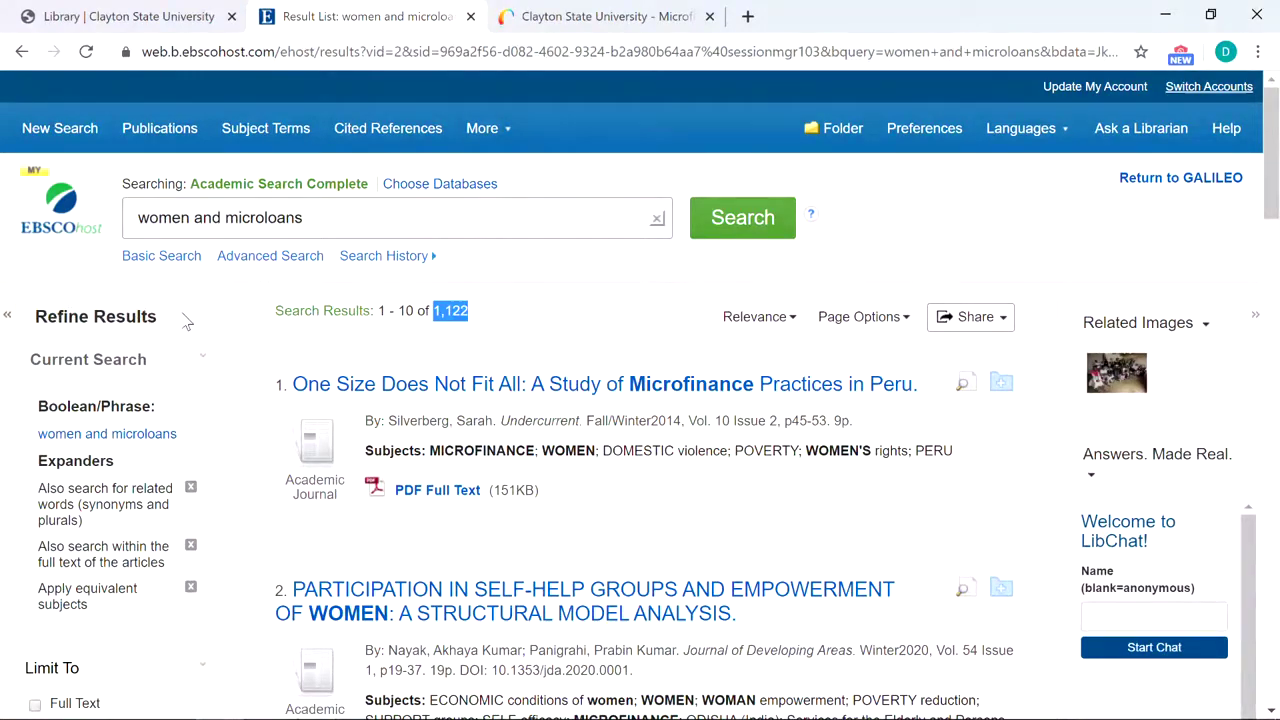
# Limit the search results to scholarly (peer reviewed) journals and full text.
pyautogui.scroll(-1, 185, 318)
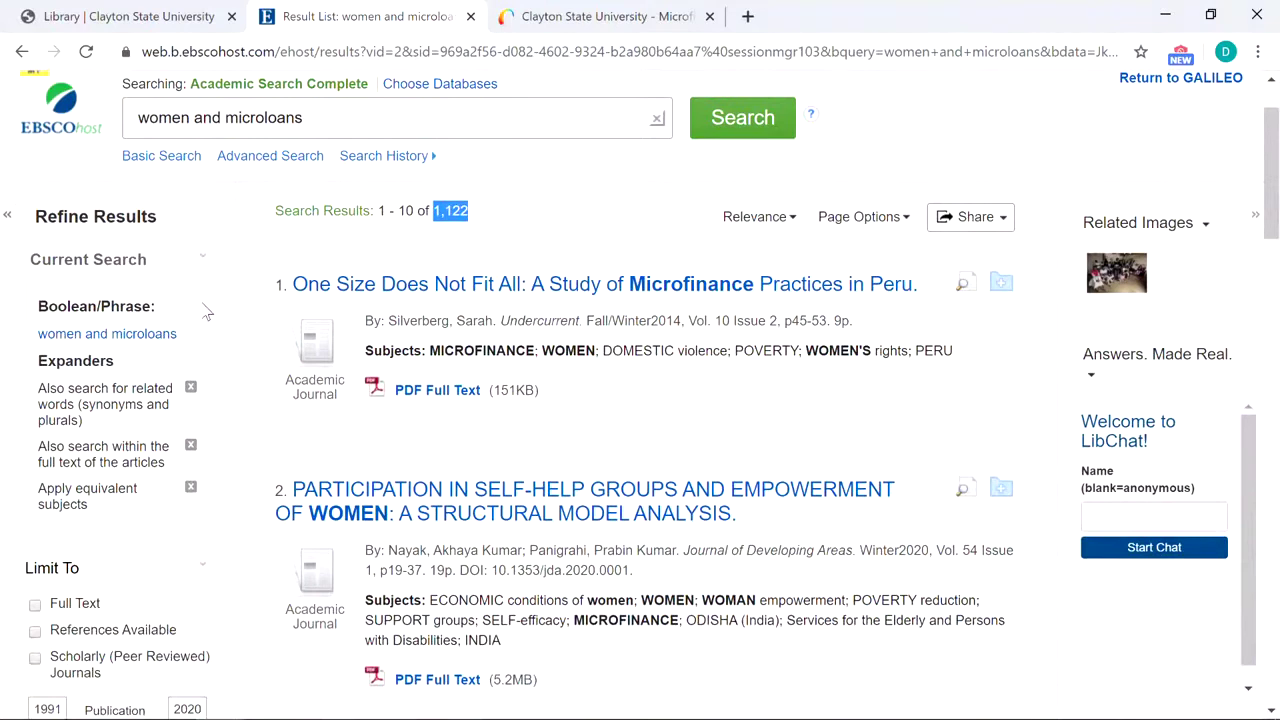
pyautogui.scroll(-4, 190, 318)
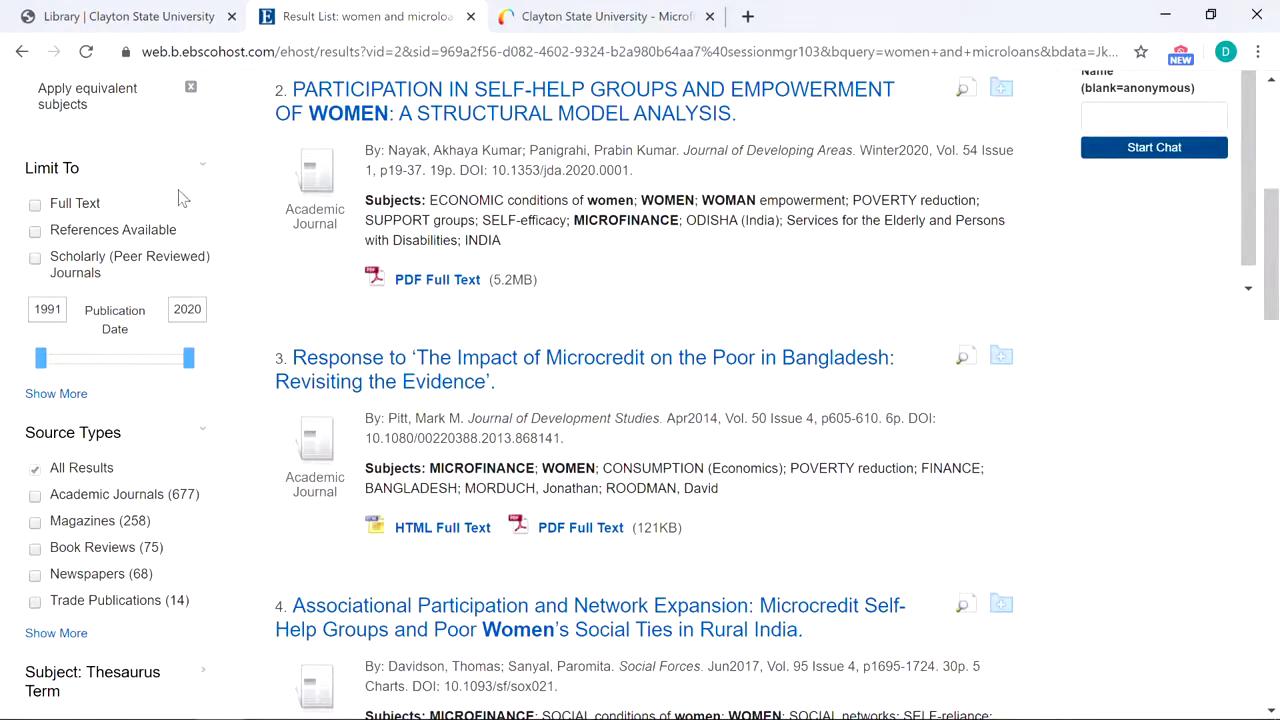
pyautogui.click(35, 260)
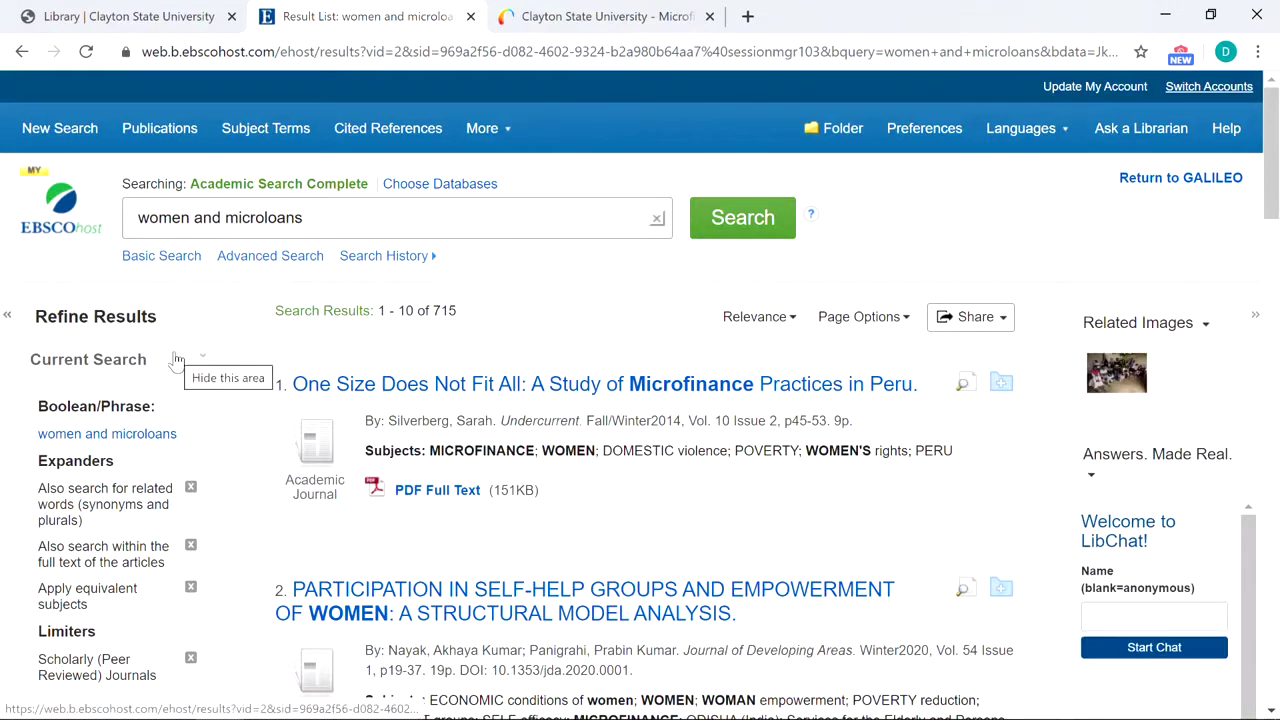
pyautogui.scroll(-4, 176, 360)
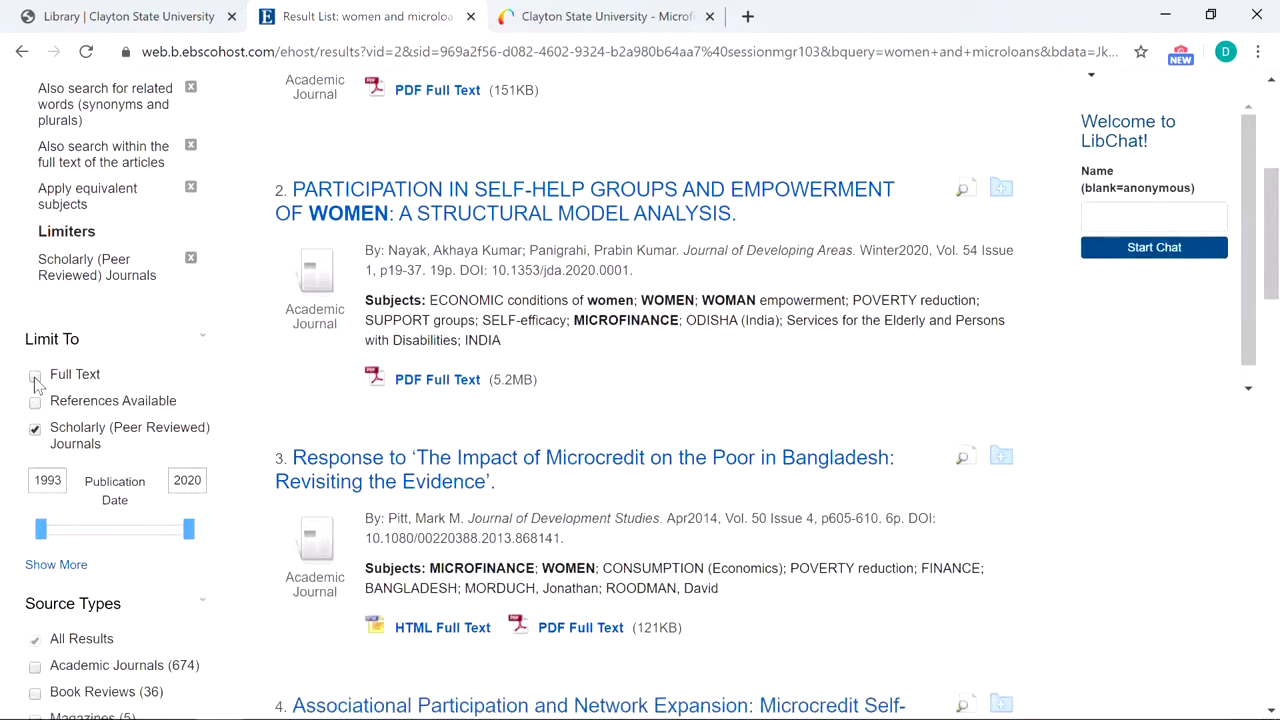
pyautogui.click(35, 376)
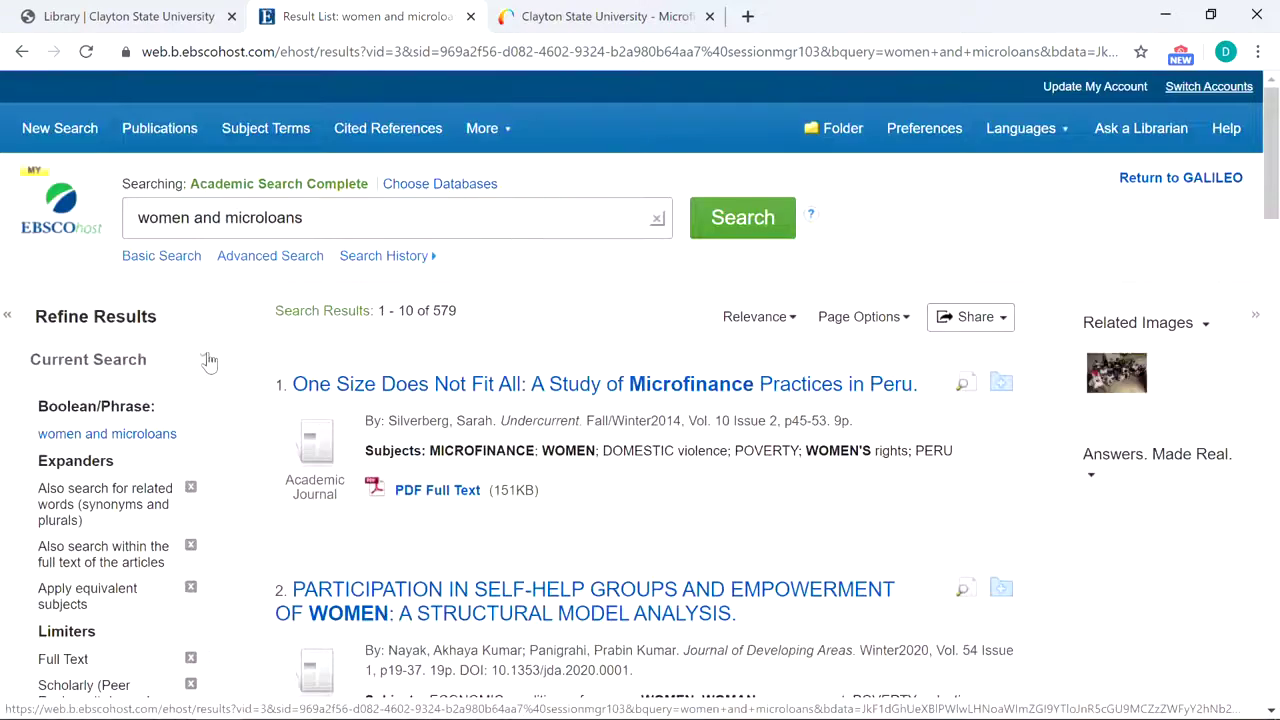
# Set the start year of the publication date range to 2015 and apply it to the results.
pyautogui.scroll(-4, 207, 366)
pyautogui.scroll(-1, 207, 362)
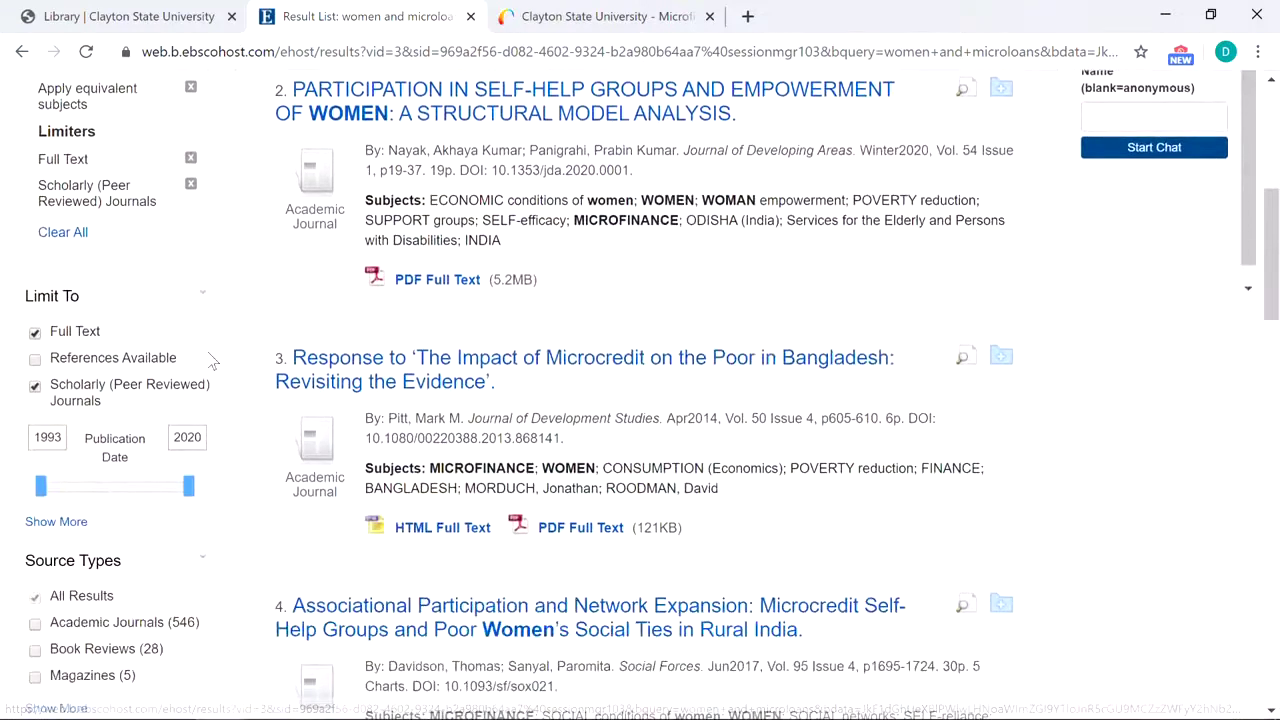
pyautogui.moveTo(36, 437); pyautogui.dragTo(64, 437)
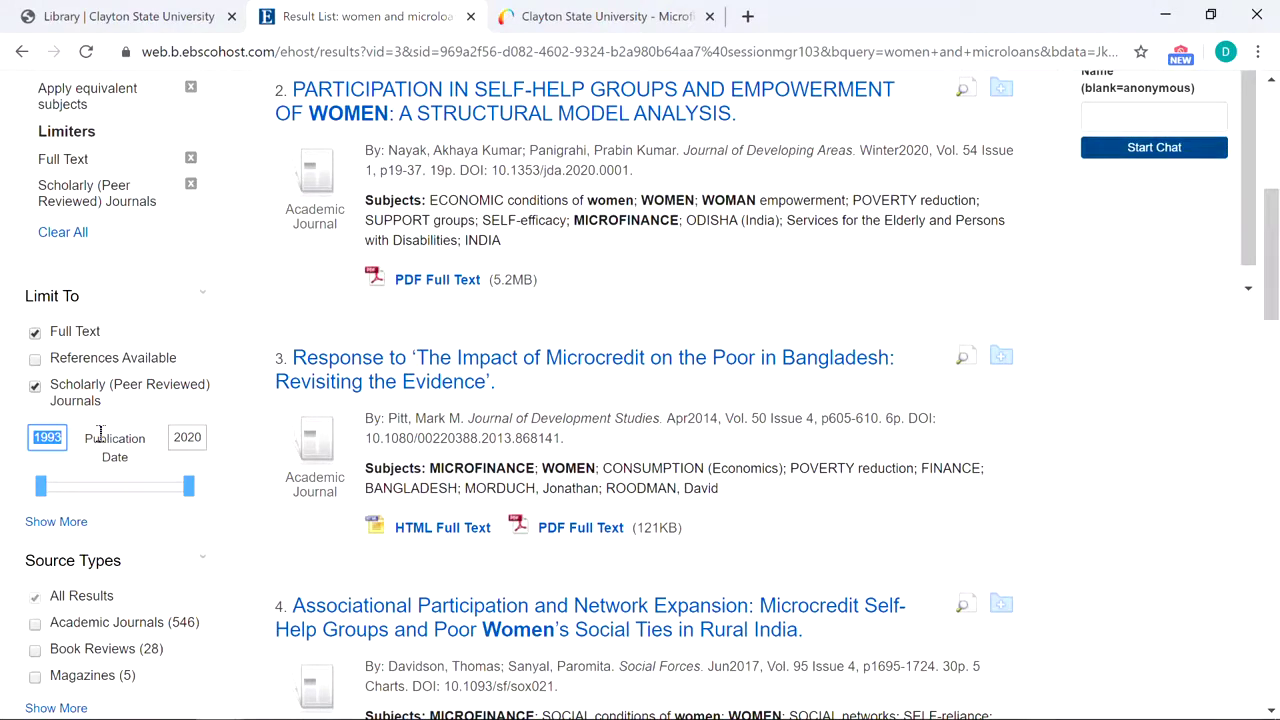
pyautogui.write('2015')
pyautogui.press('Return')
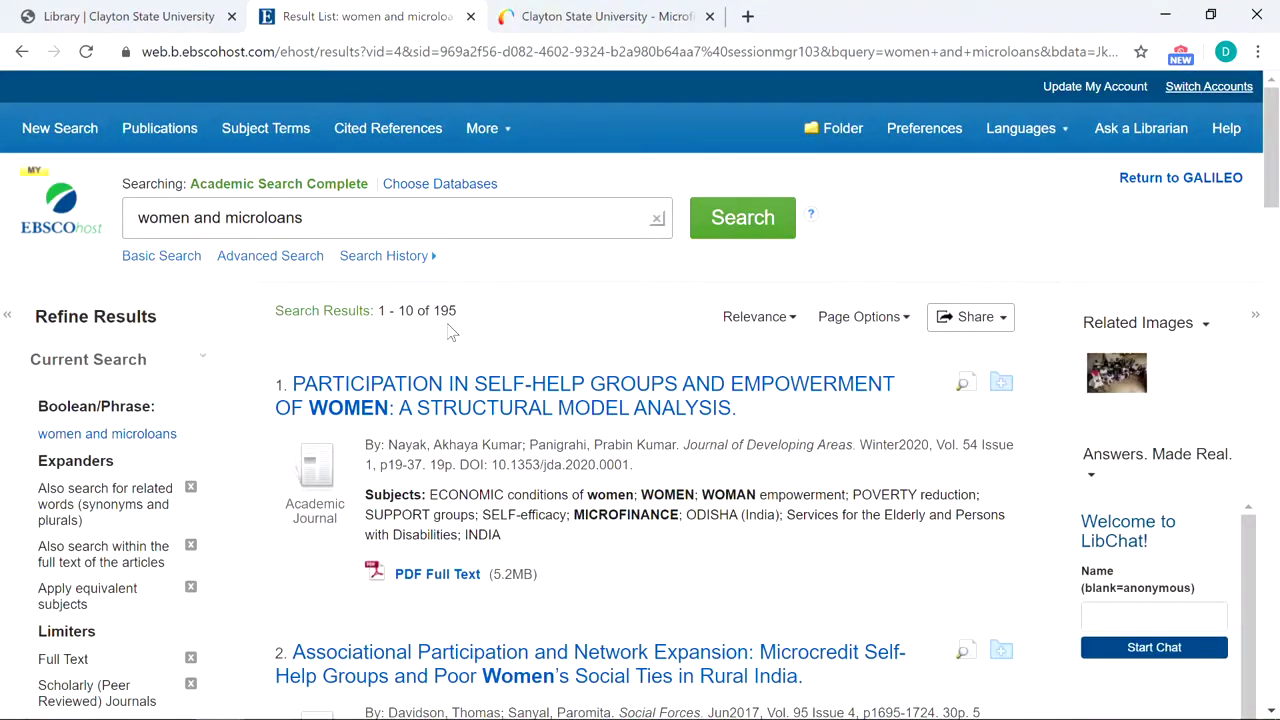
# Narrow the article results by geography to India.
pyautogui.scroll(-3, 255, 345)
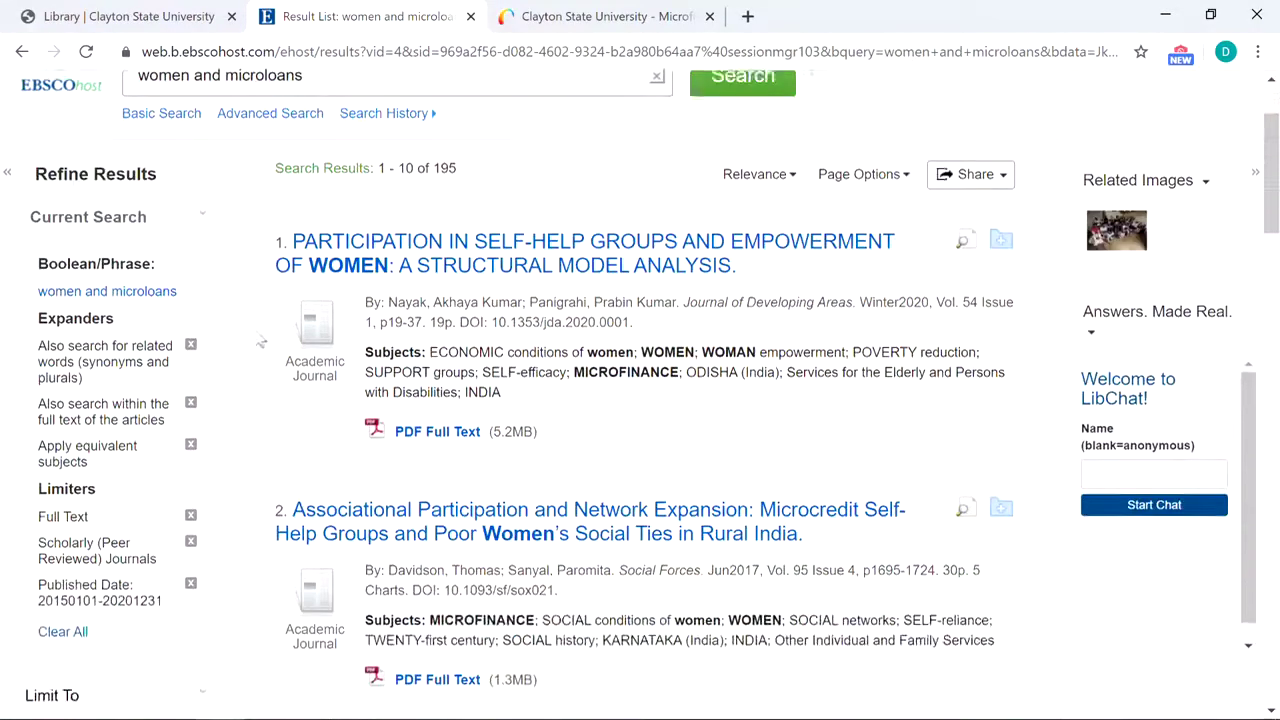
pyautogui.scroll(-7, 255, 345)
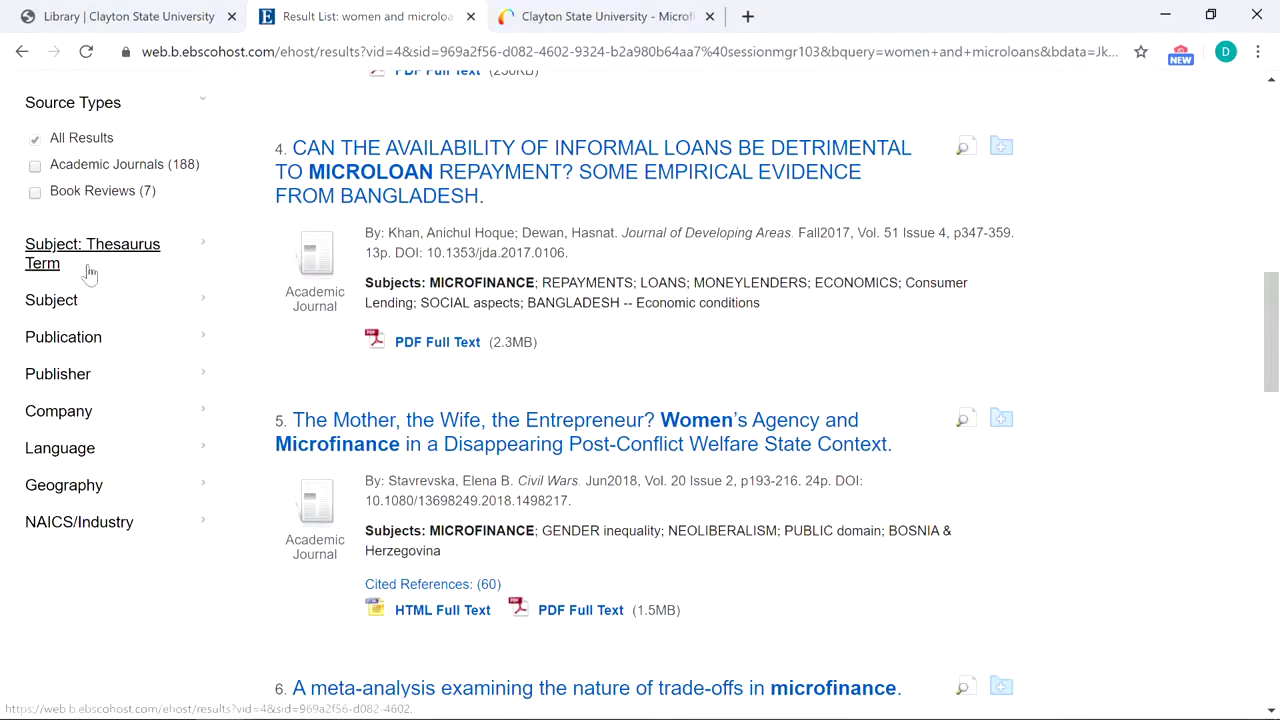
pyautogui.click(70, 486)
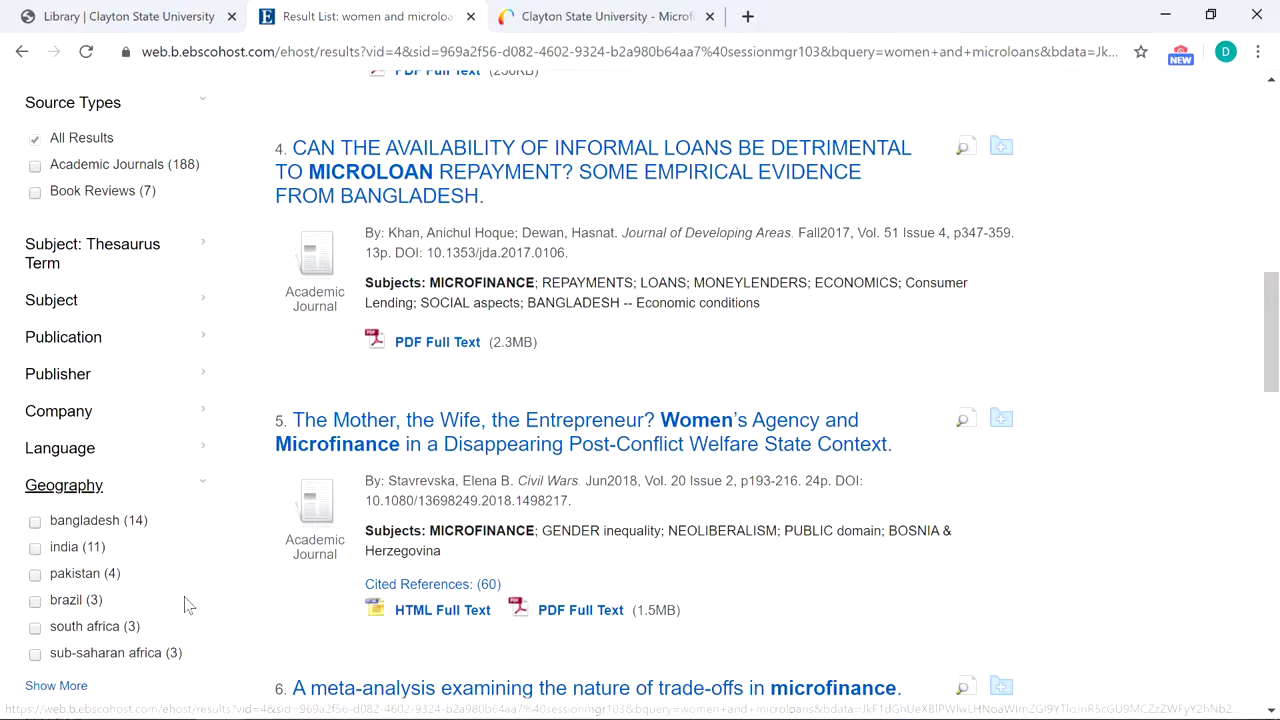
pyautogui.click(35, 548)
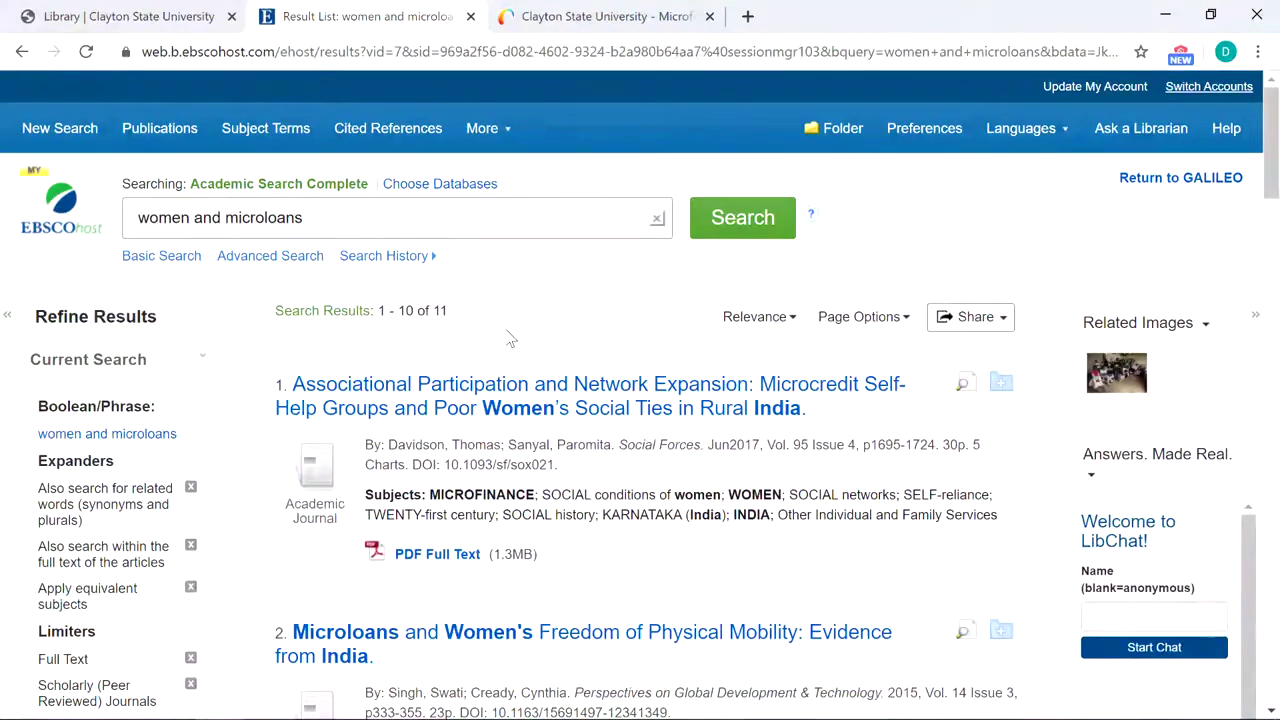
# Remove the India geography limiter from the current search and highlight the result total.
pyautogui.scroll(-2, 504, 342)
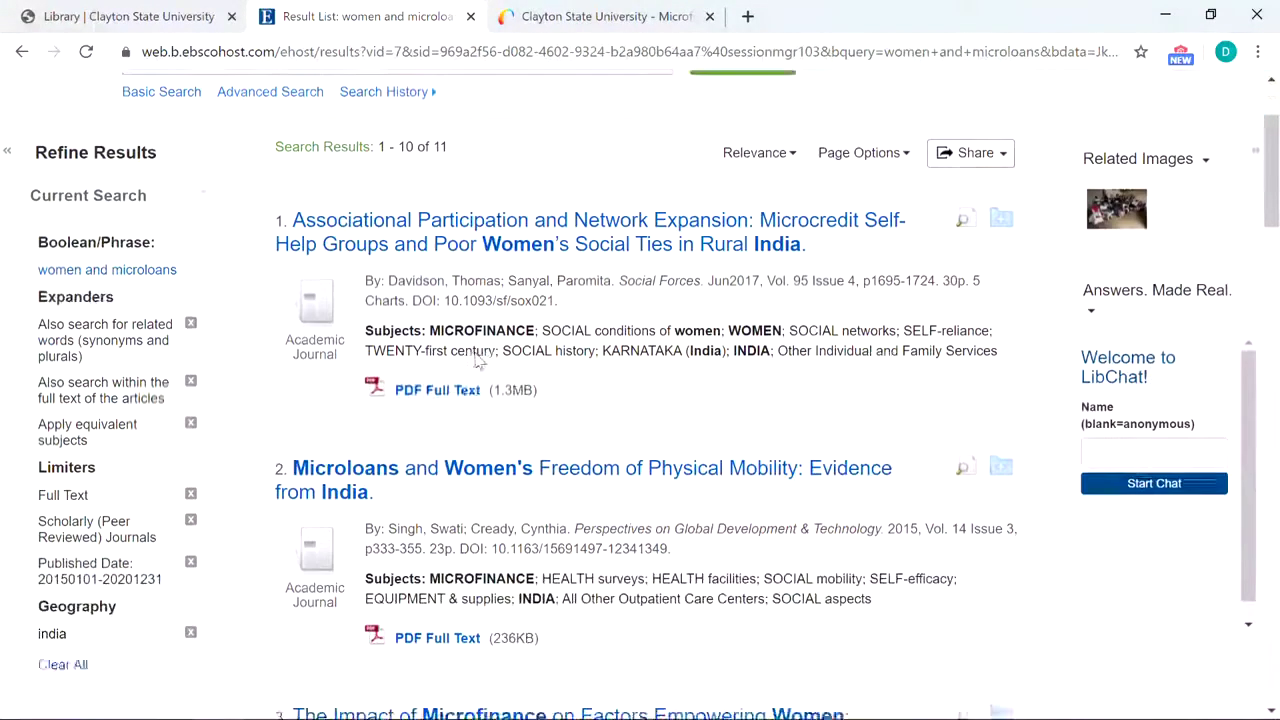
pyautogui.scroll(-2, 150, 402)
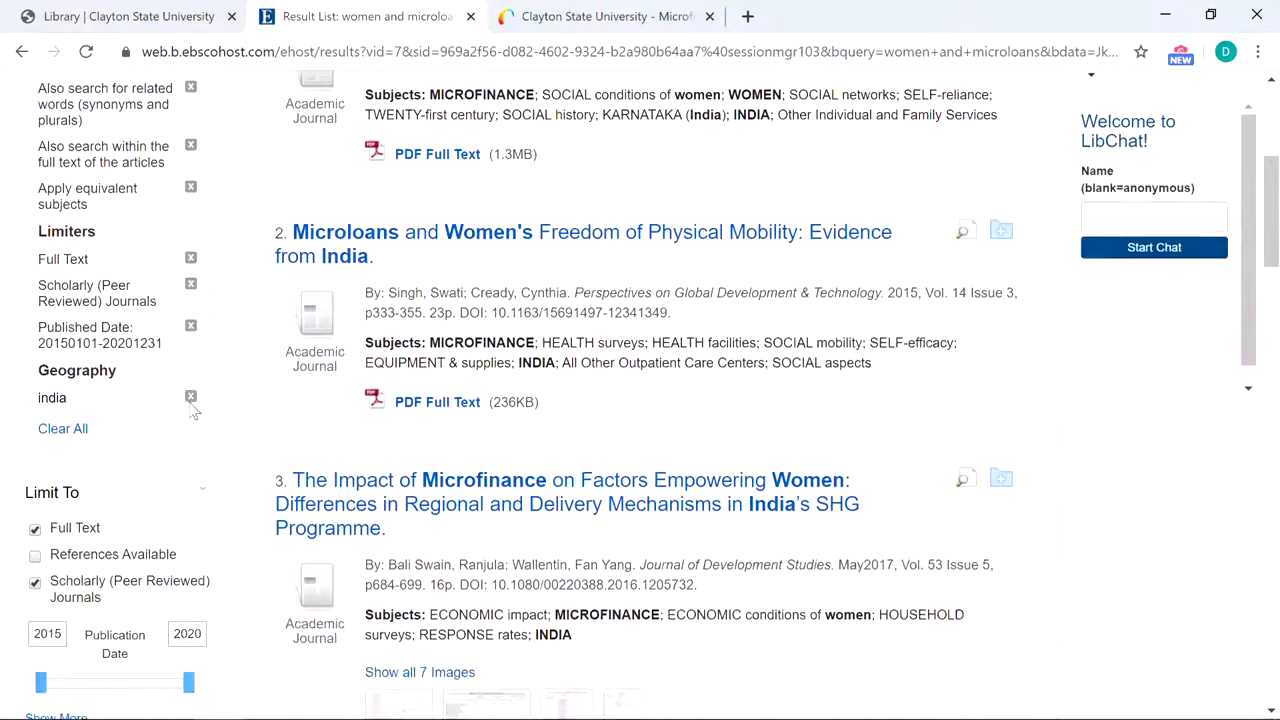
pyautogui.scroll(-1, 148, 380)
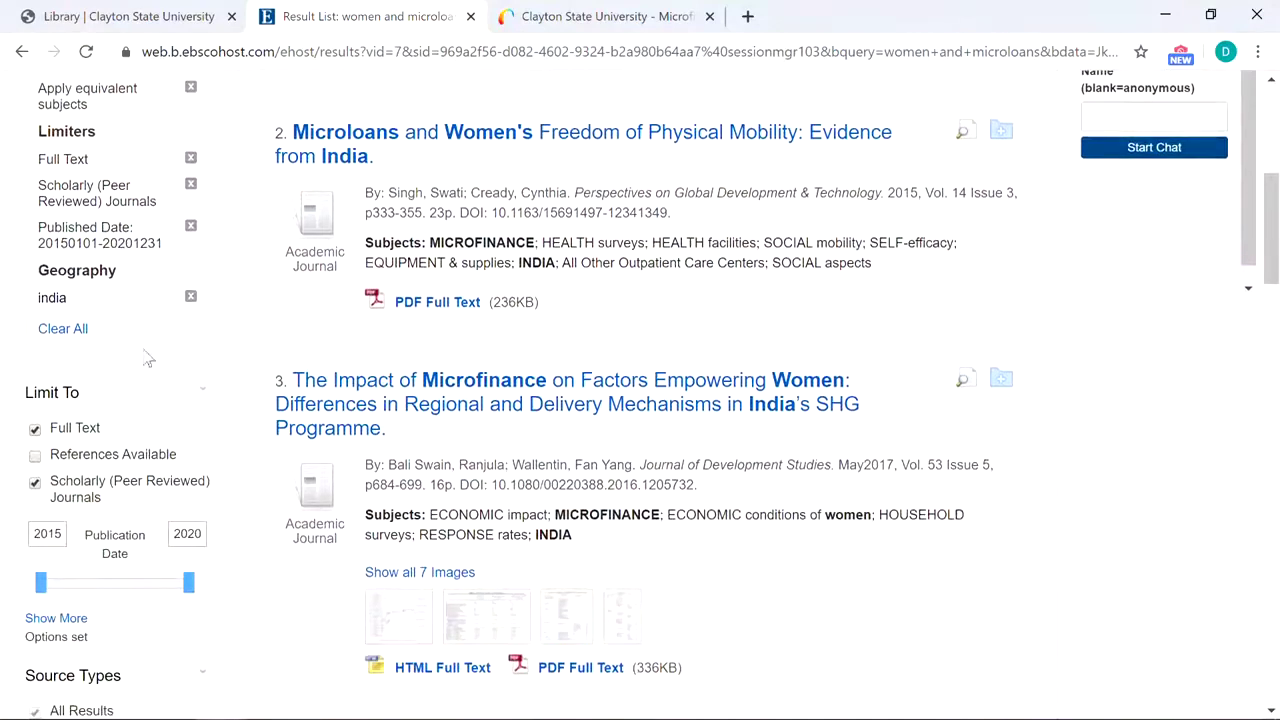
pyautogui.click(192, 300)
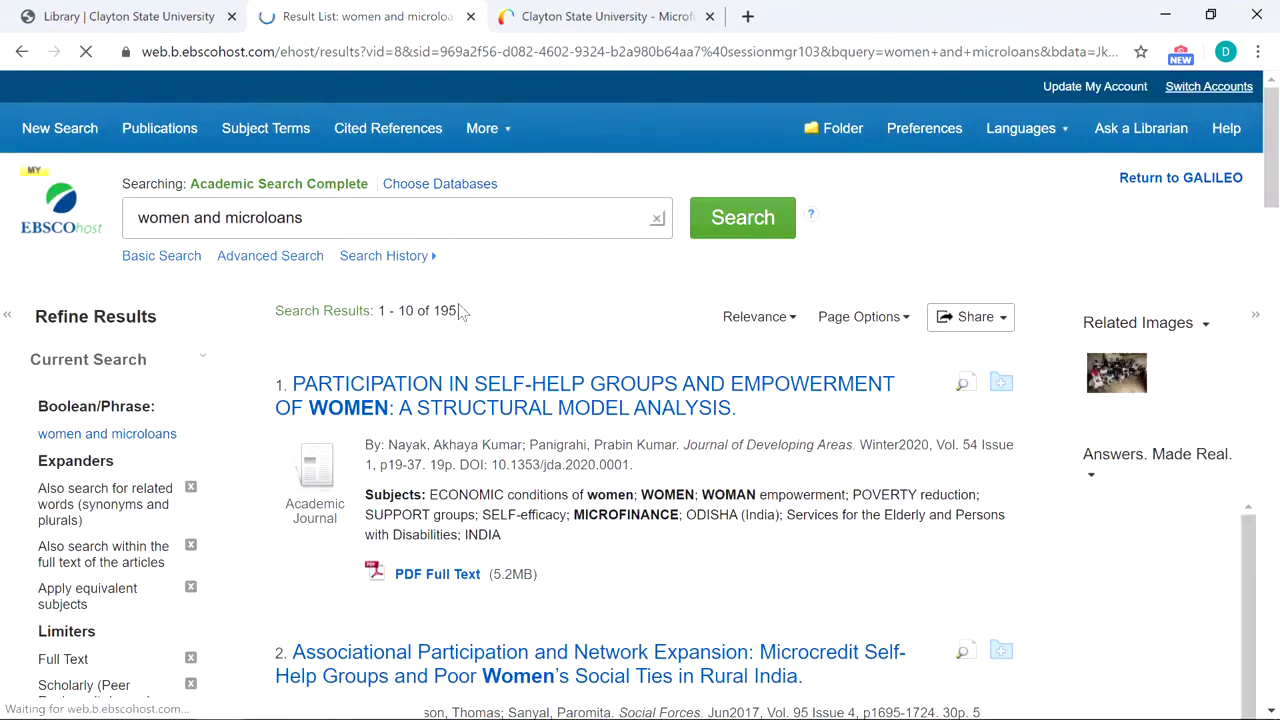
pyautogui.moveTo(458, 312); pyautogui.dragTo(434, 320)
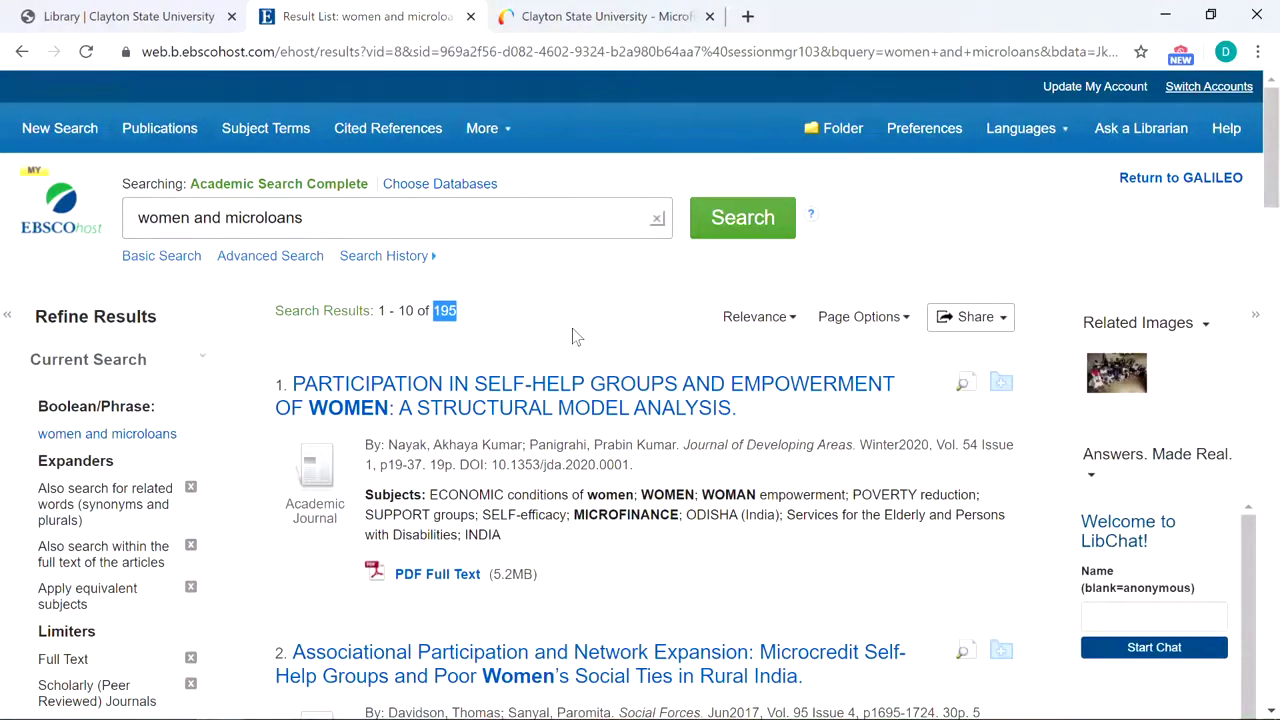
# Open the record for "Participation in Self-Help Groups and Empowerment of Women" and review its subject terms, abstract and page count.
pyautogui.scroll(-1, 572, 328)
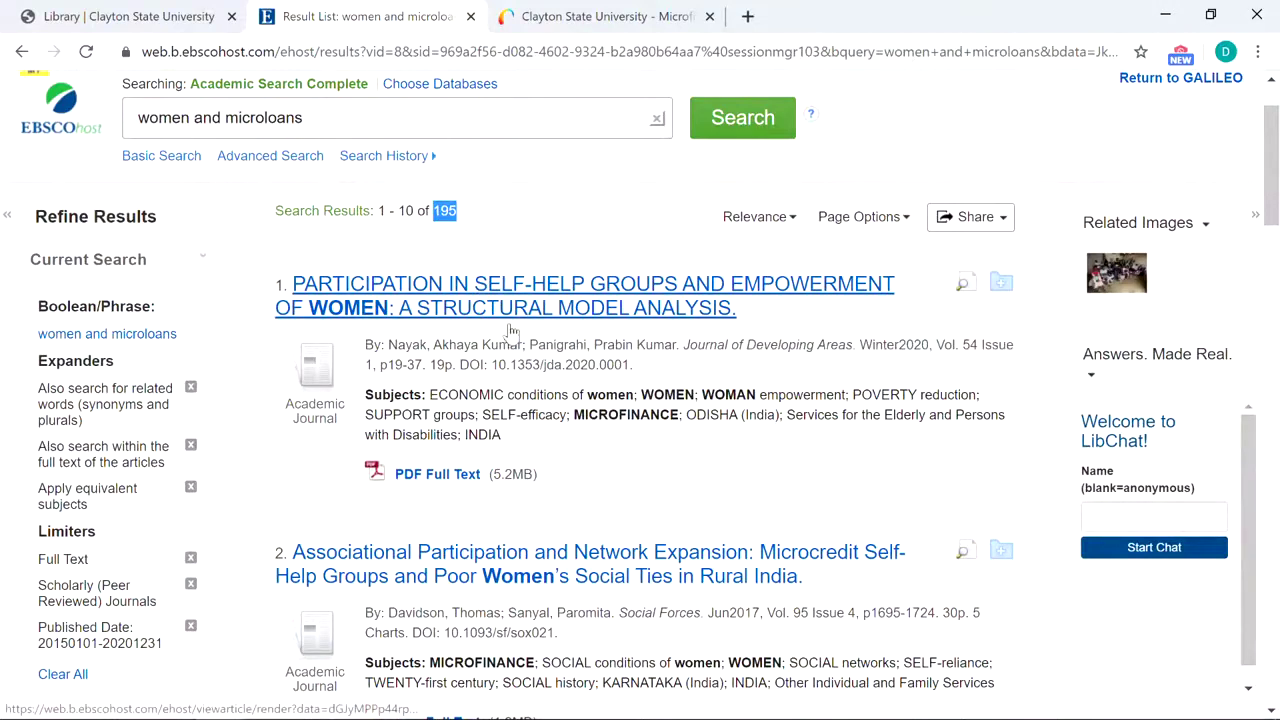
pyautogui.click(569, 313)
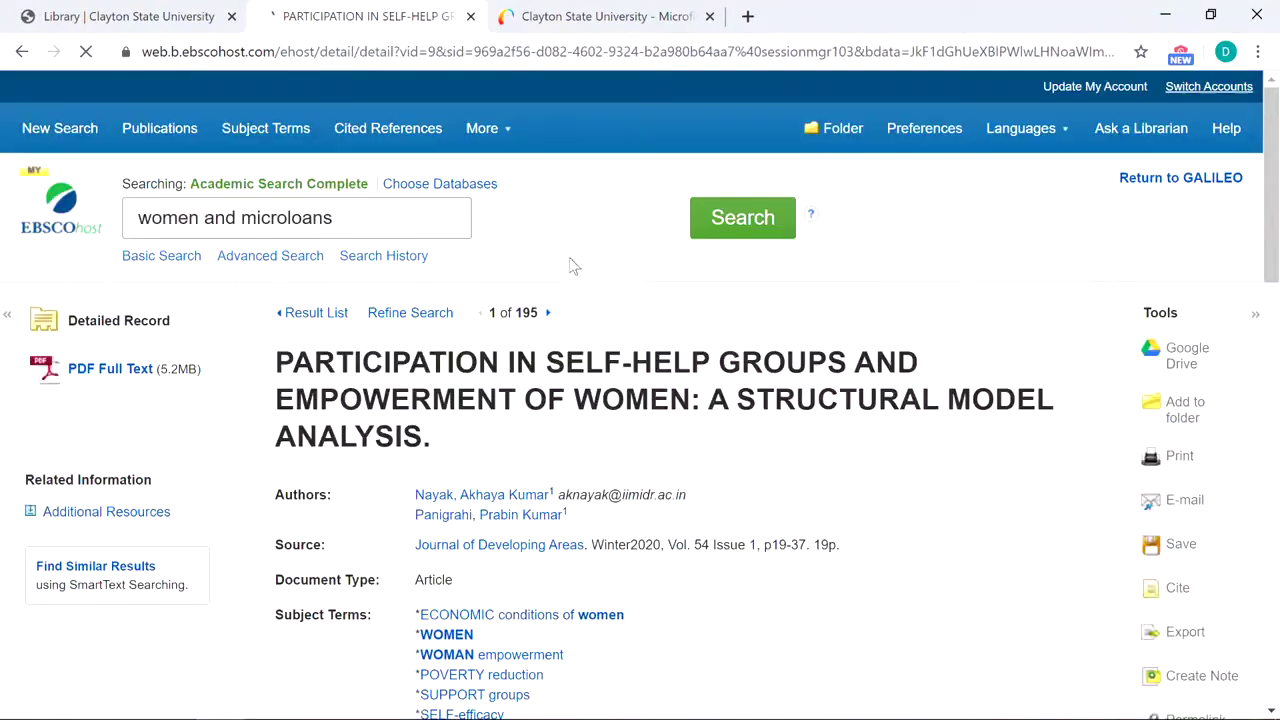
pyautogui.scroll(-1, 843, 505)
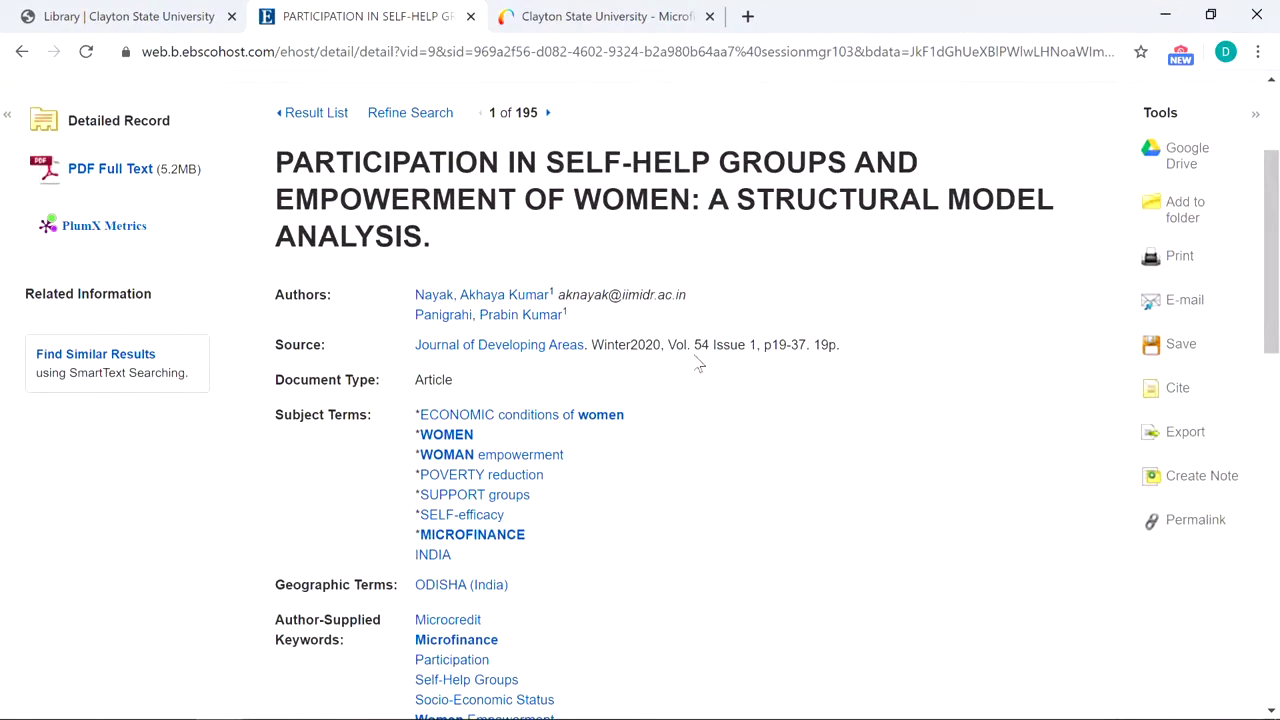
pyautogui.scroll(-1, 700, 430)
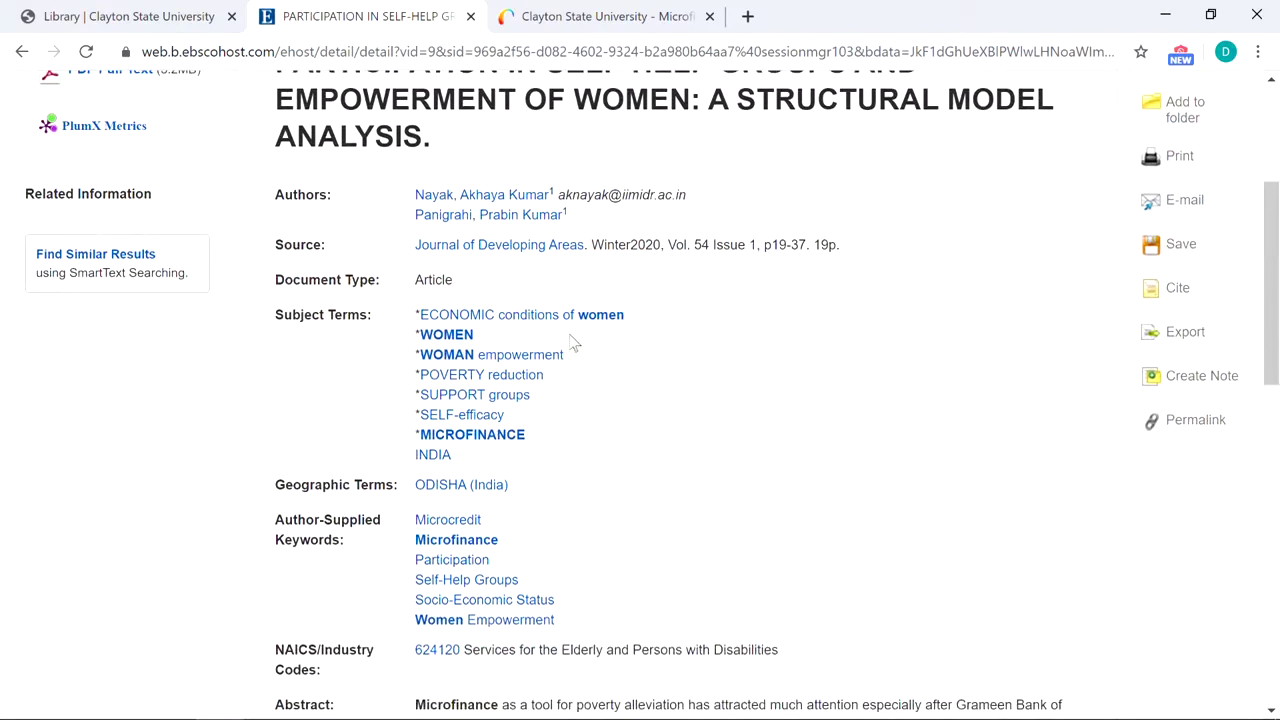
pyautogui.scroll(-3, 760, 360)
pyautogui.scroll(-2, 770, 358)
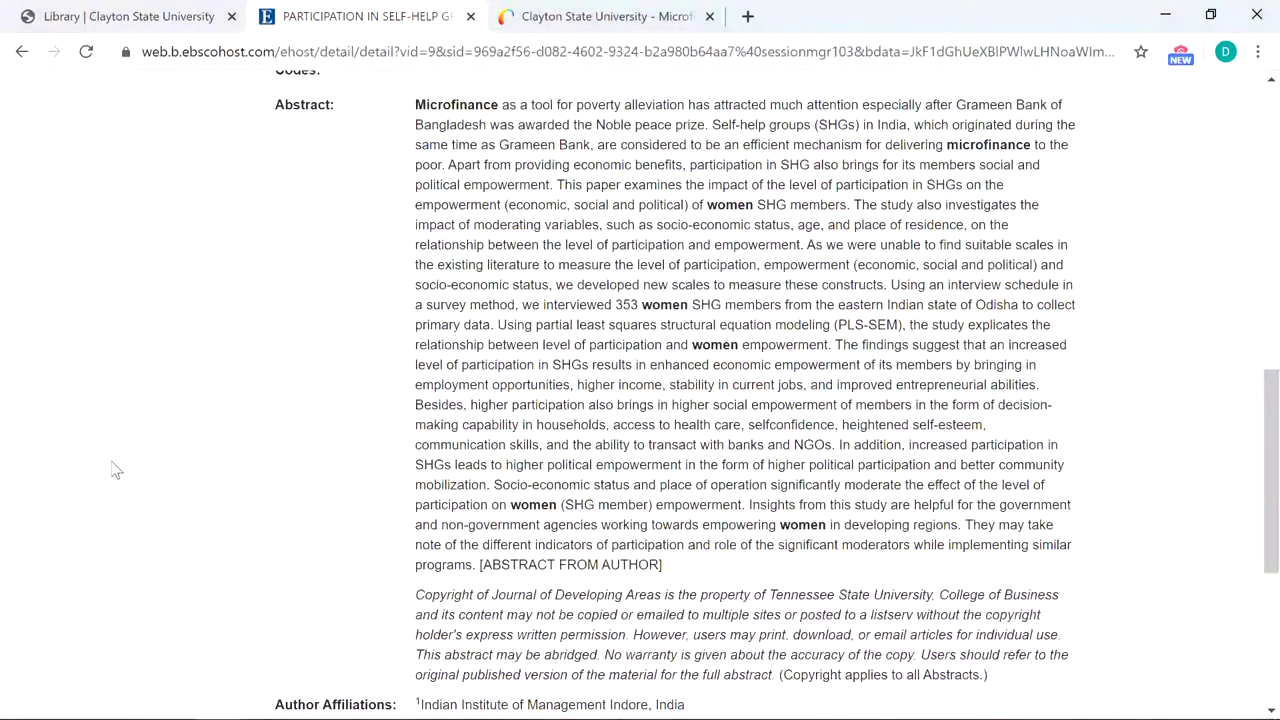
pyautogui.scroll(6, 115, 470)
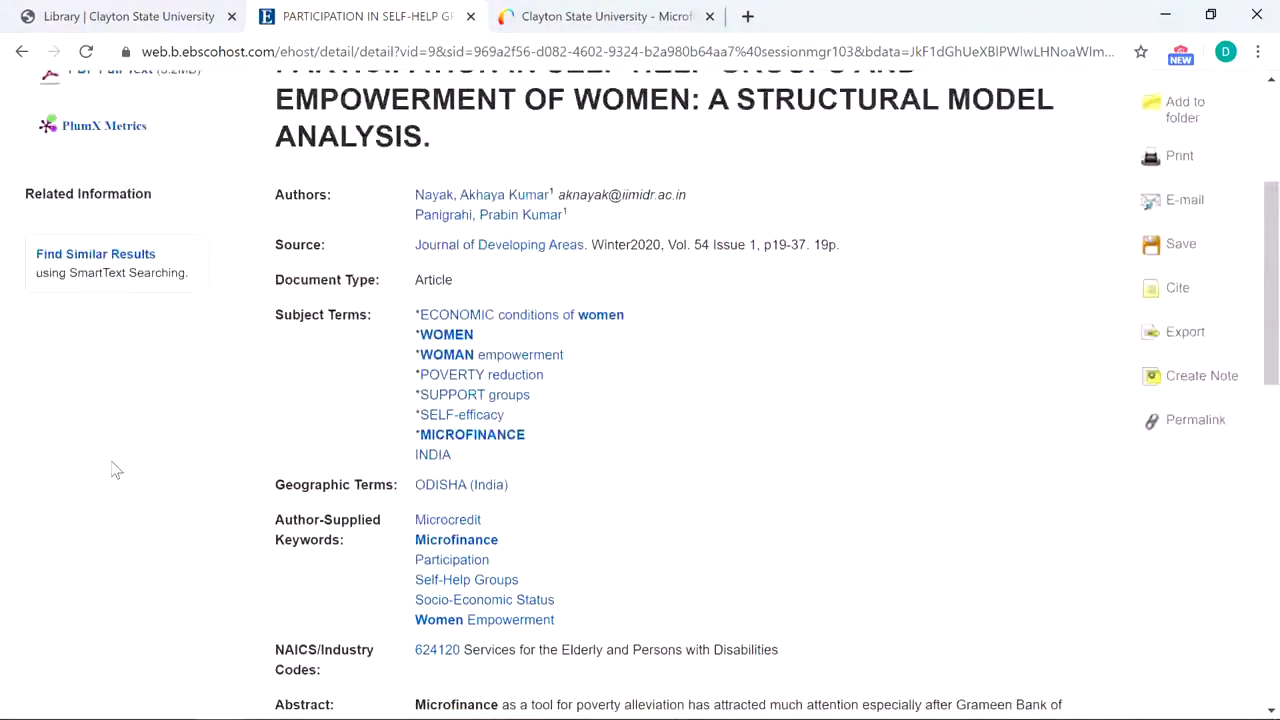
pyautogui.moveTo(810, 245); pyautogui.dragTo(845, 252)
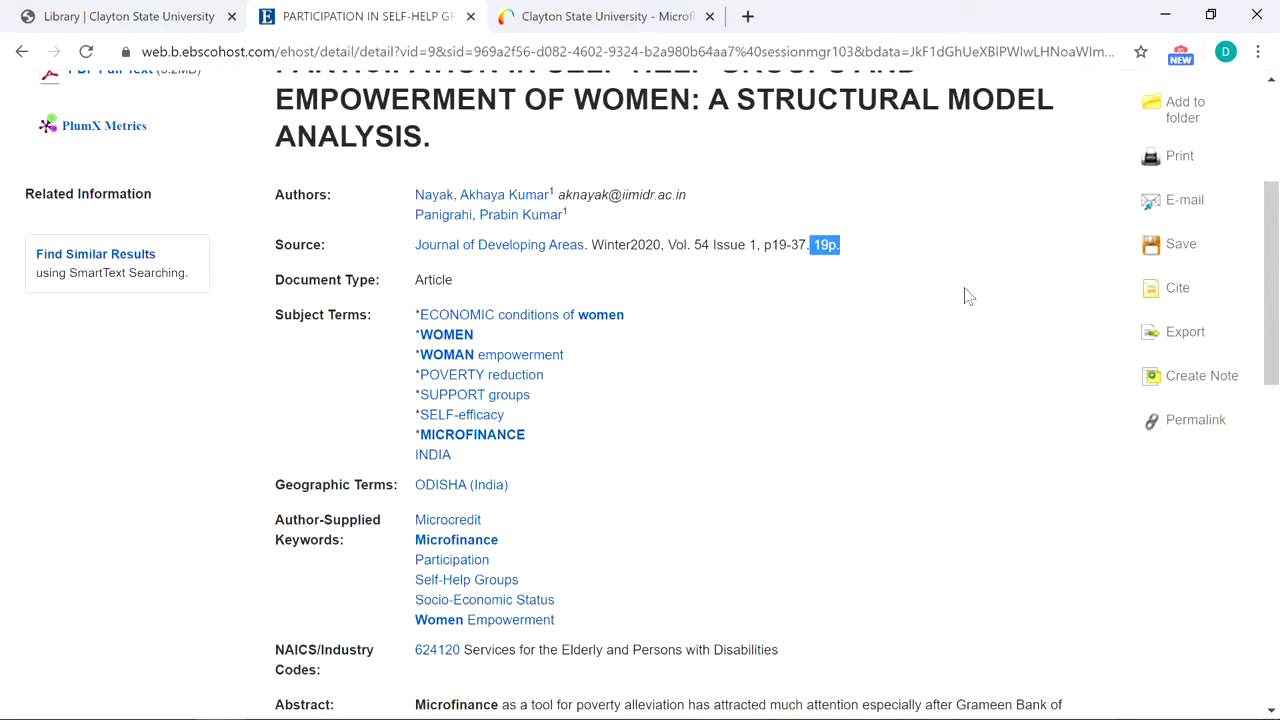
# Open the PDF full text of the self-help groups article and skim its abstract, introduction and literature review.
pyautogui.scroll(-5, 968, 296)
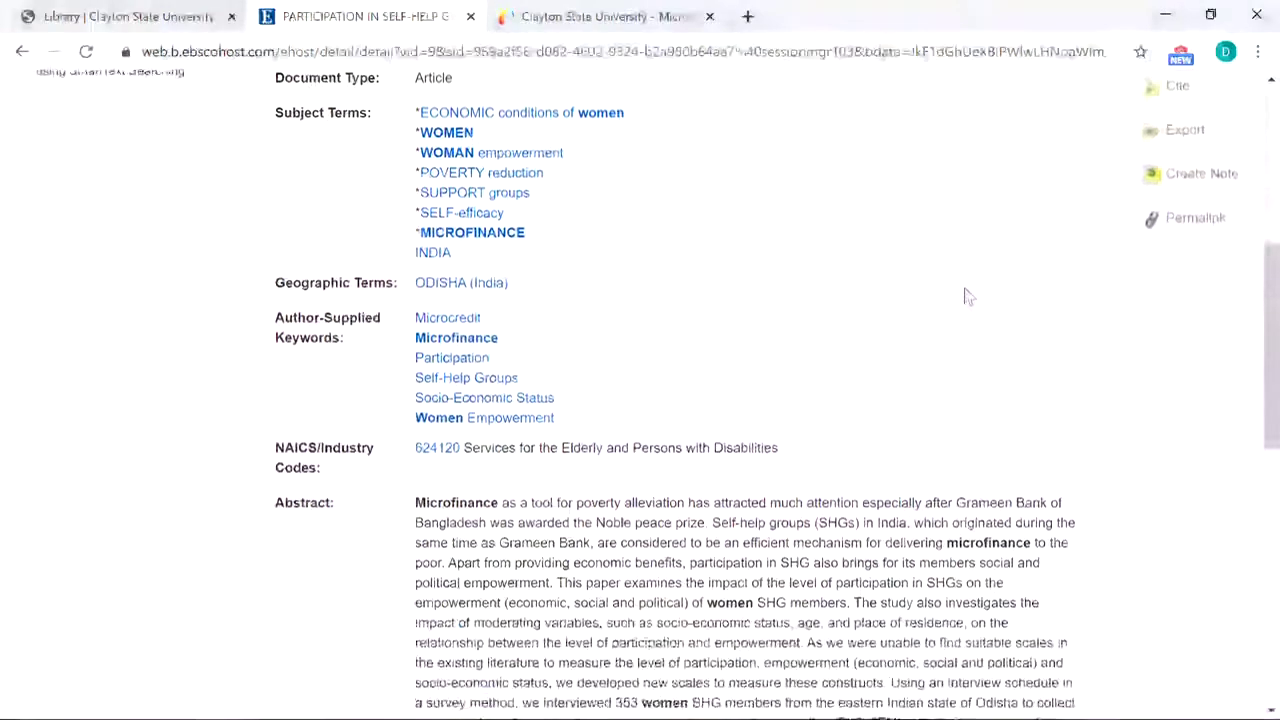
pyautogui.scroll(-1, 968, 296)
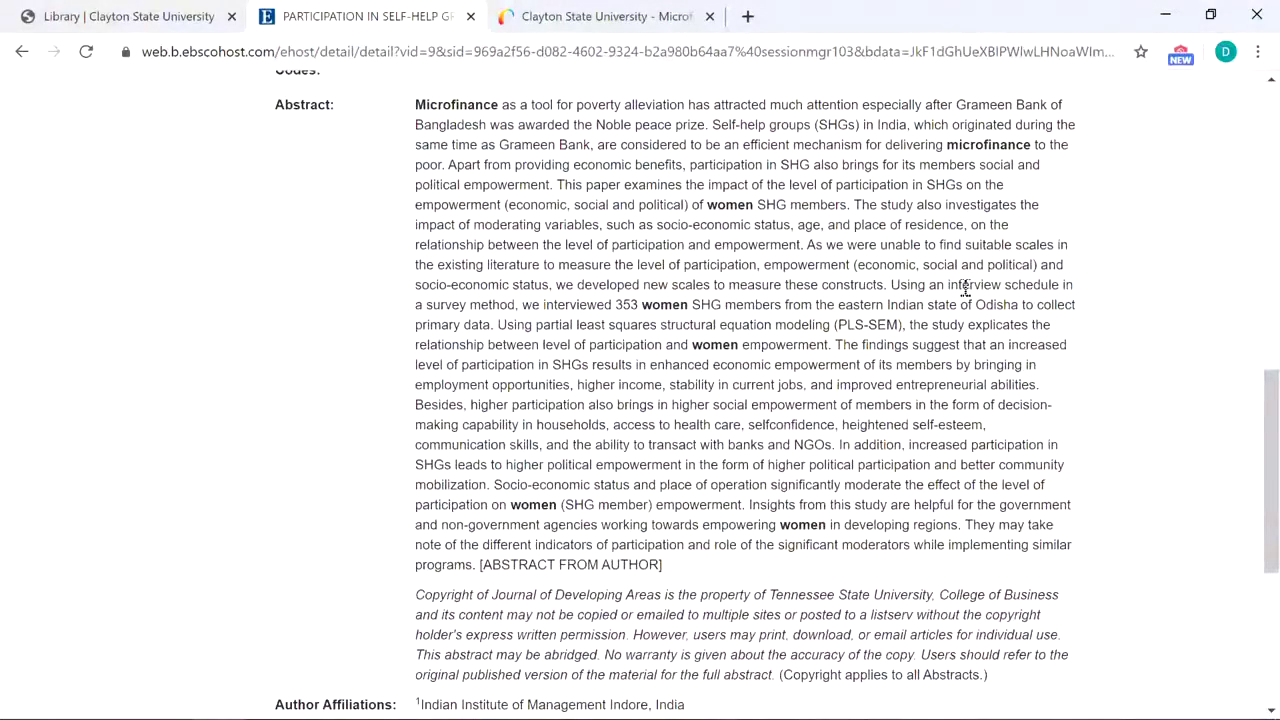
pyautogui.scroll(6, 963, 288)
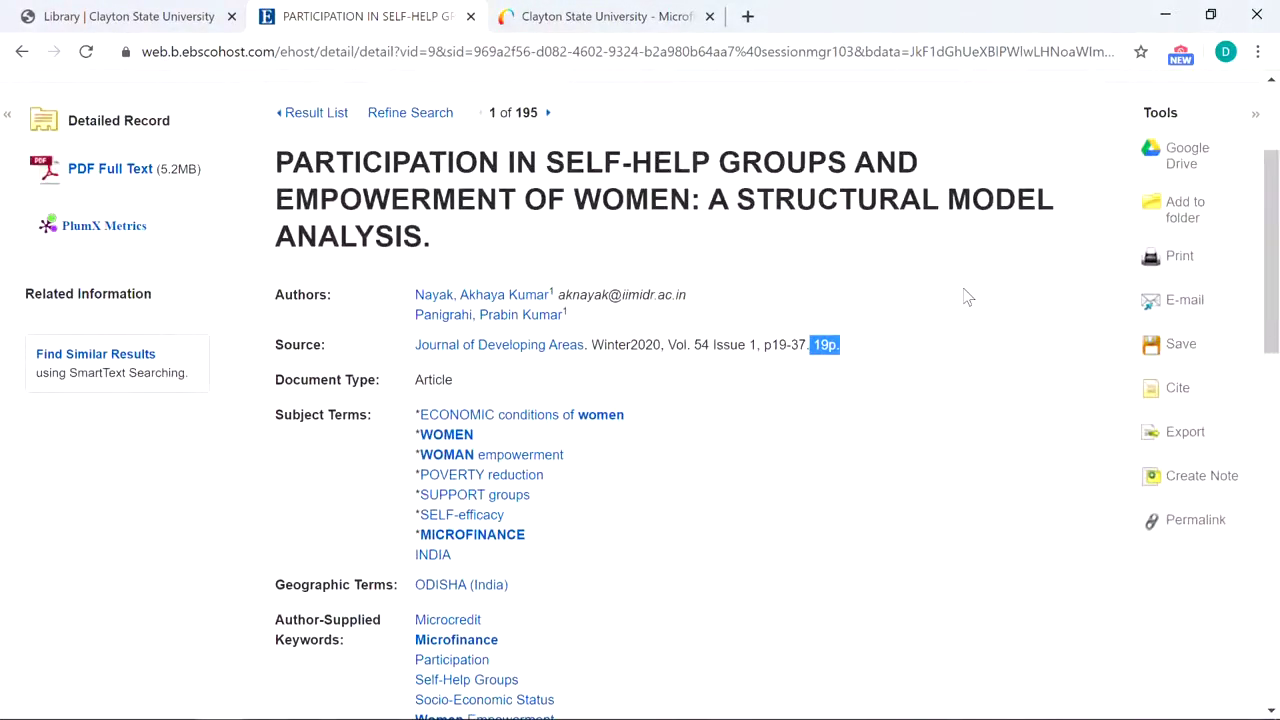
pyautogui.scroll(2, 968, 296)
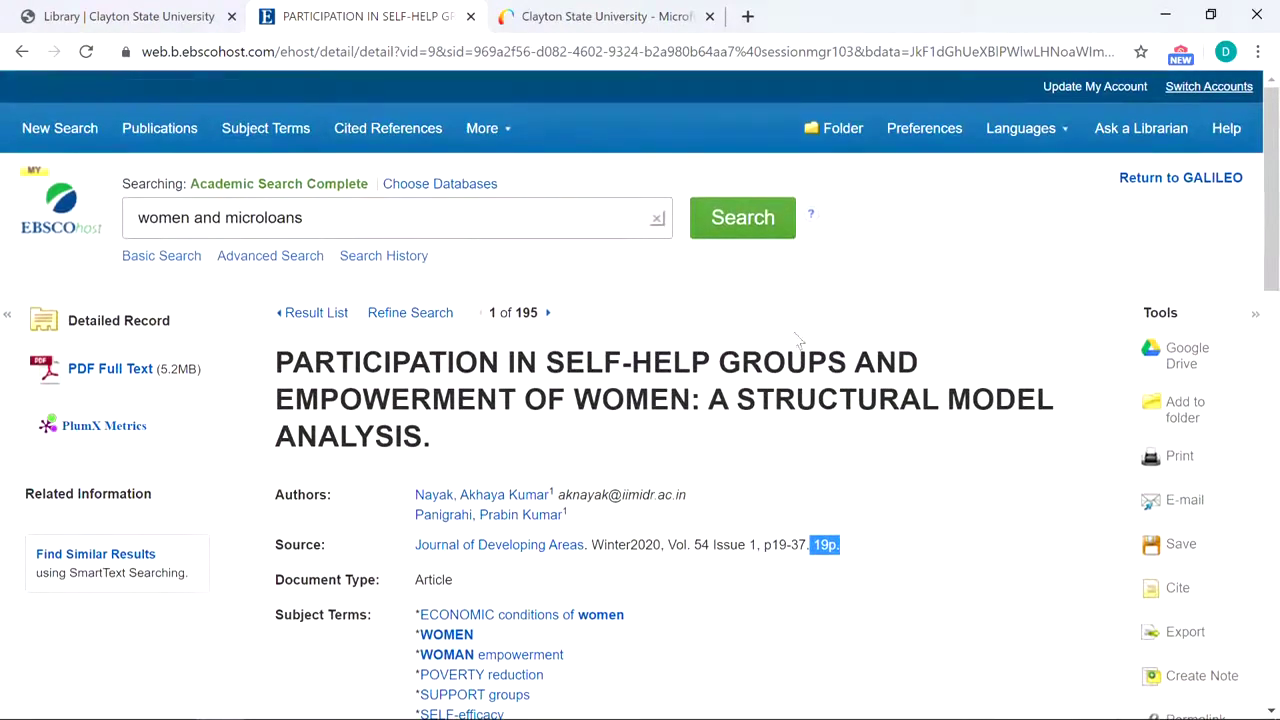
pyautogui.click(121, 370)
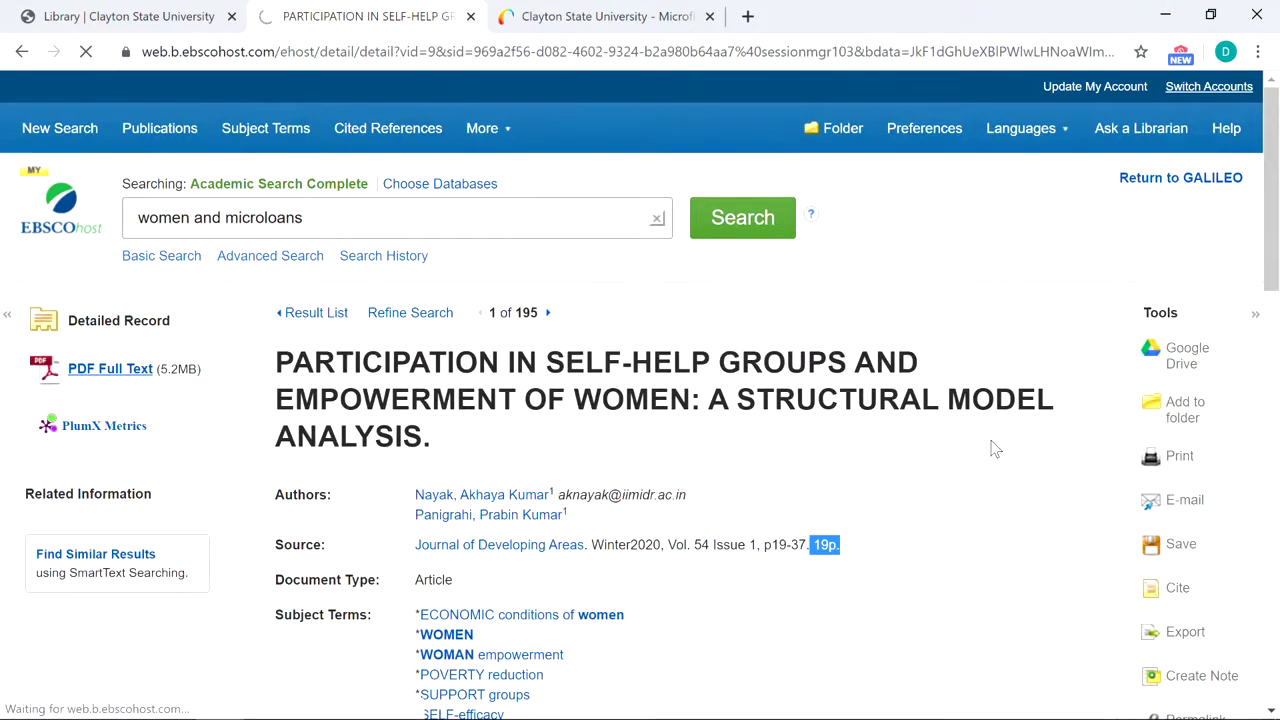
pyautogui.scroll(-5, 995, 450)
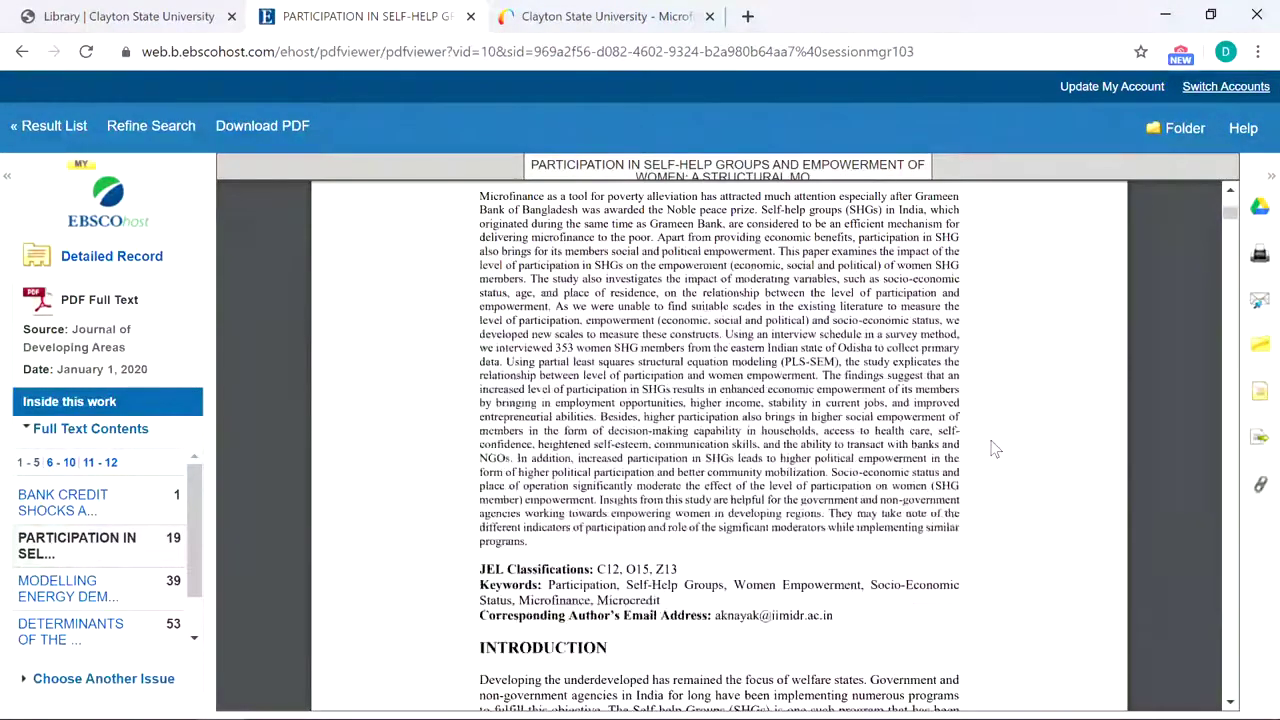
pyautogui.scroll(-7, 995, 450)
pyautogui.scroll(-10, 995, 450)
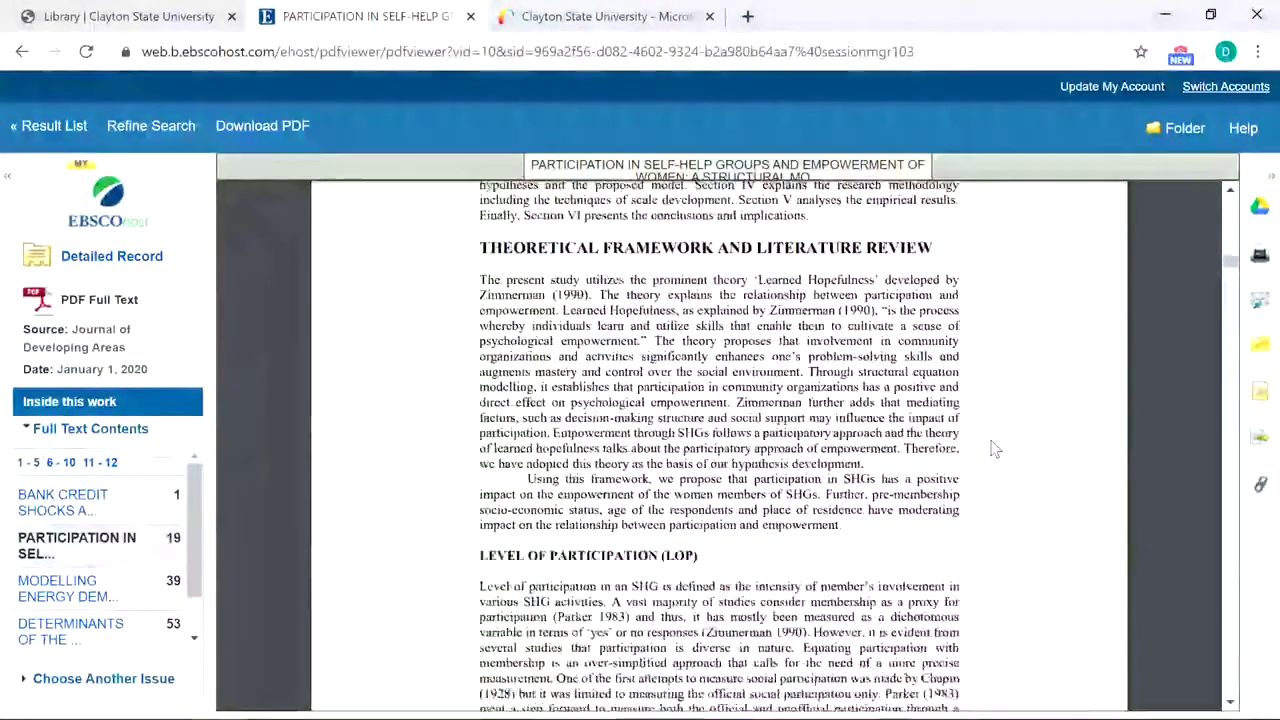
pyautogui.scroll(-1, 995, 450)
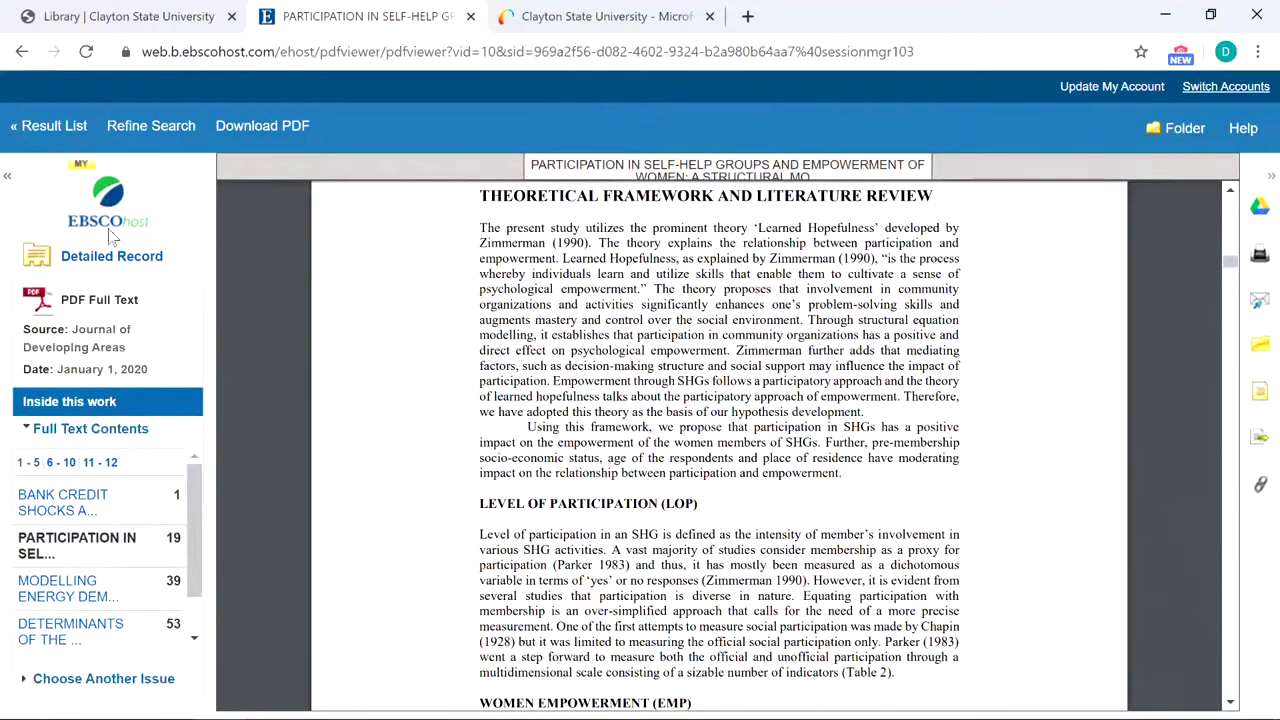
# Return to the detailed record of the self-help groups article and add it to the folder.
pyautogui.hotkey('alt', 'Left')
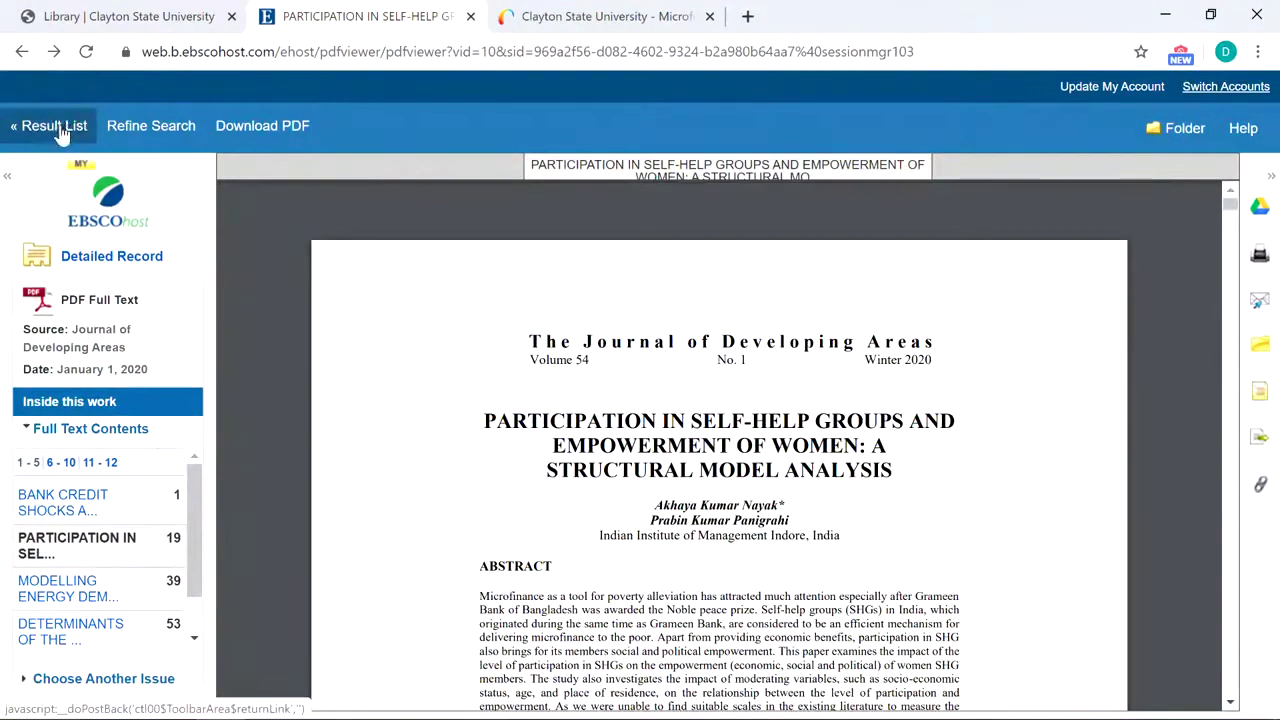
pyautogui.click(90, 262)
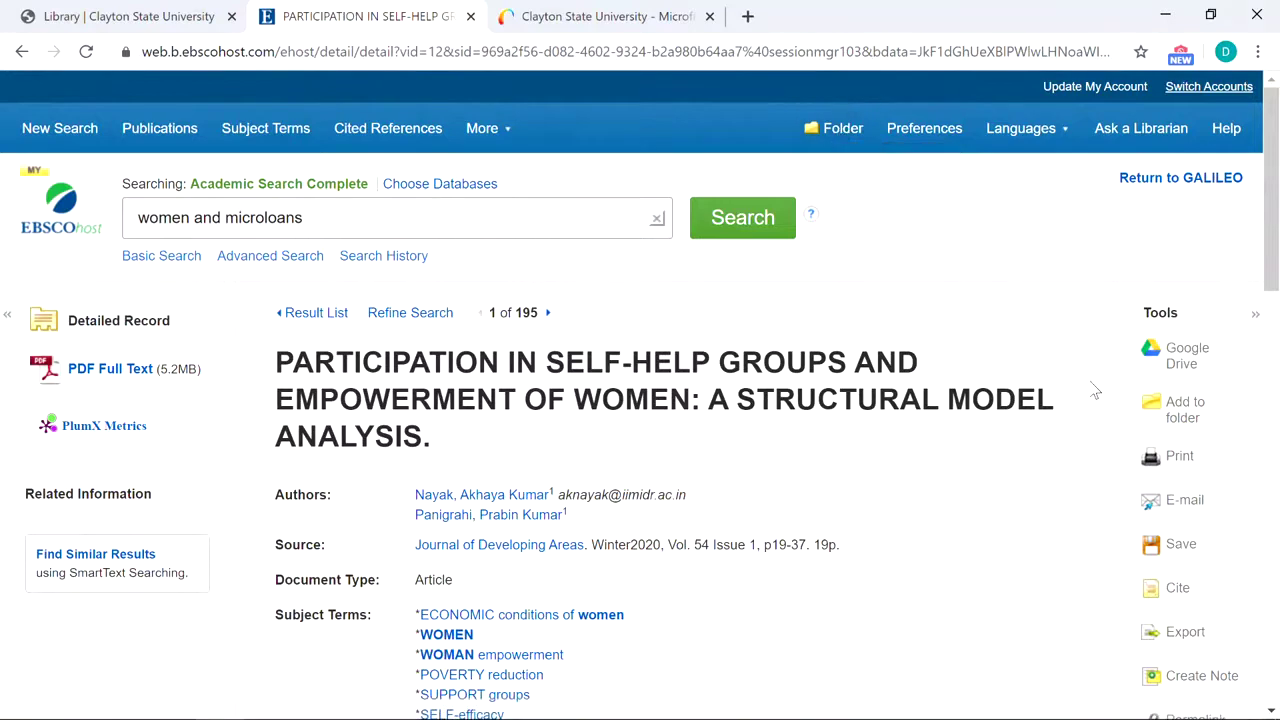
pyautogui.click(1192, 410)
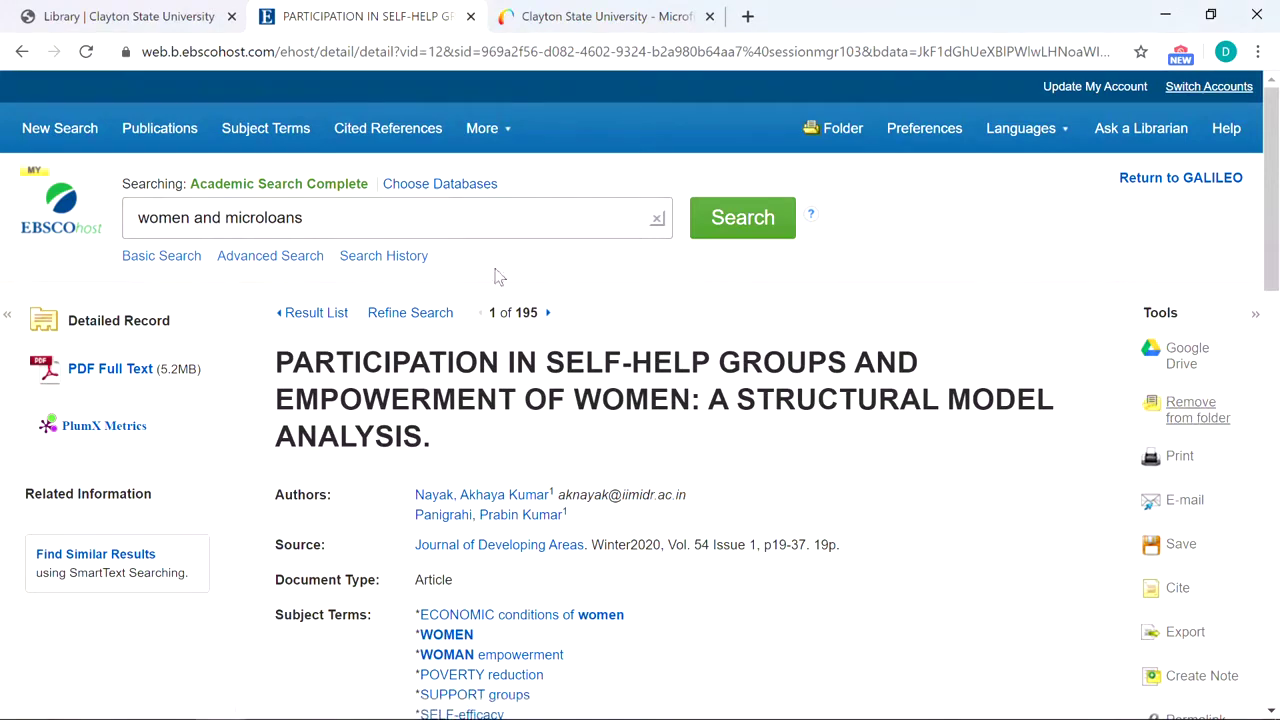
# From the result list, open the record for "Microloans and Women's Freedom of Physical Mobility: Evidence from India" and add it to the folder.
pyautogui.click(318, 314)
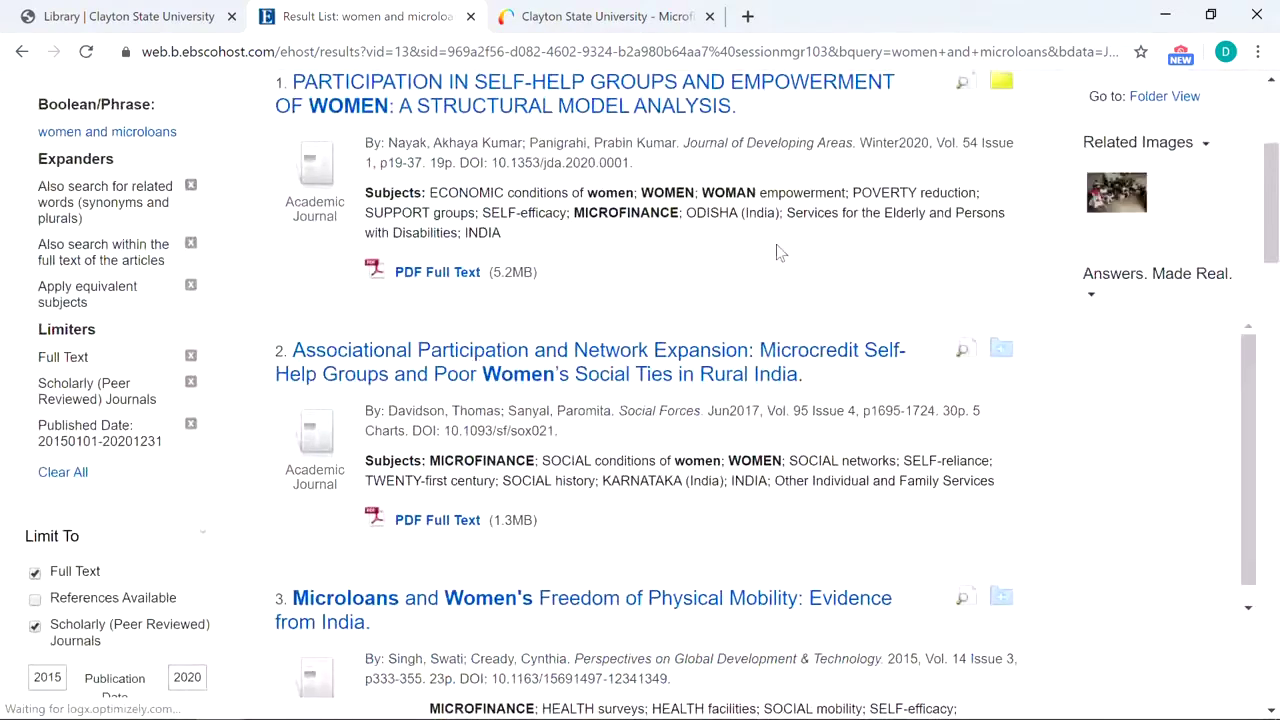
pyautogui.scroll(3, 779, 252)
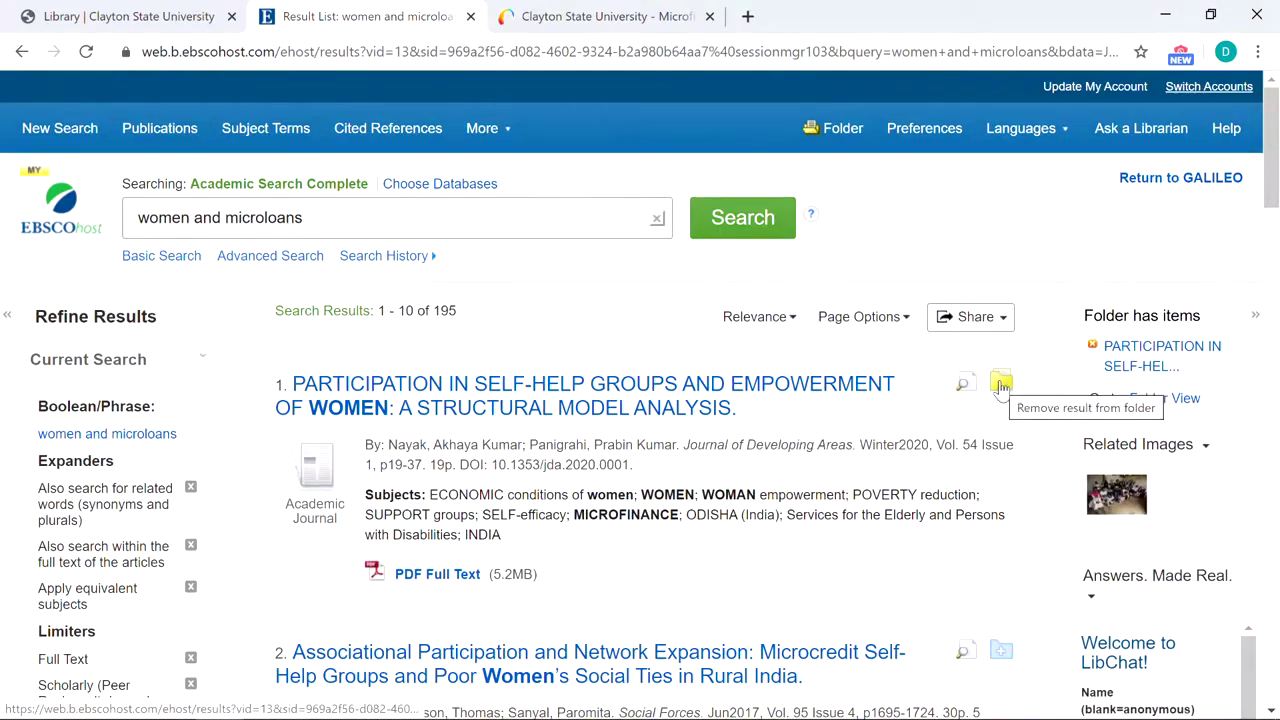
pyautogui.scroll(-4, 1003, 400)
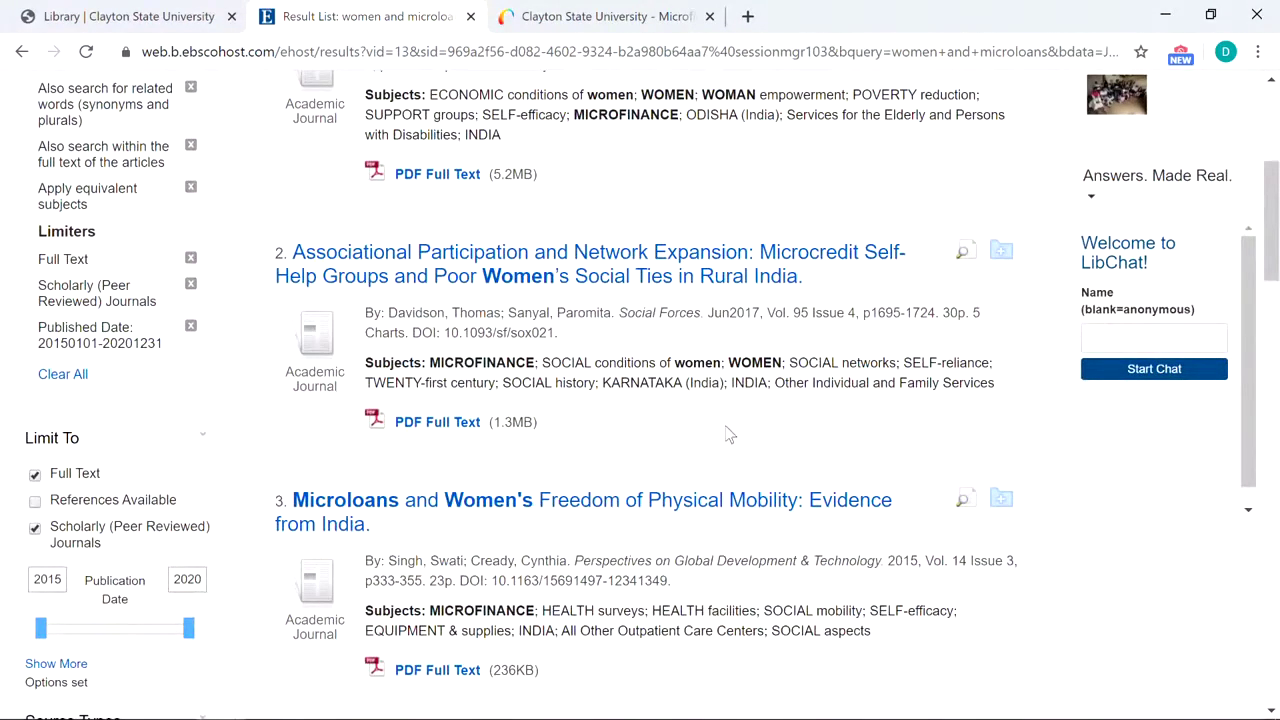
pyautogui.click(838, 508)
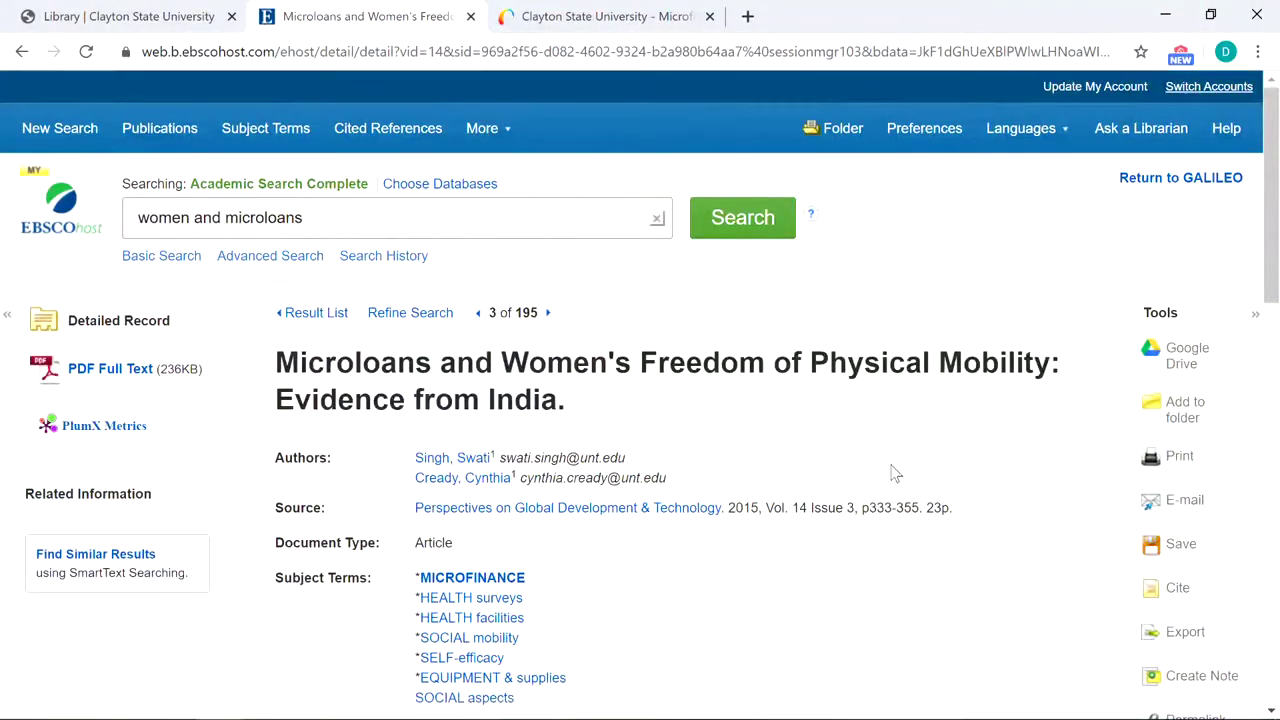
pyautogui.scroll(-4, 891, 471)
pyautogui.scroll(-3, 915, 490)
pyautogui.scroll(7, 918, 487)
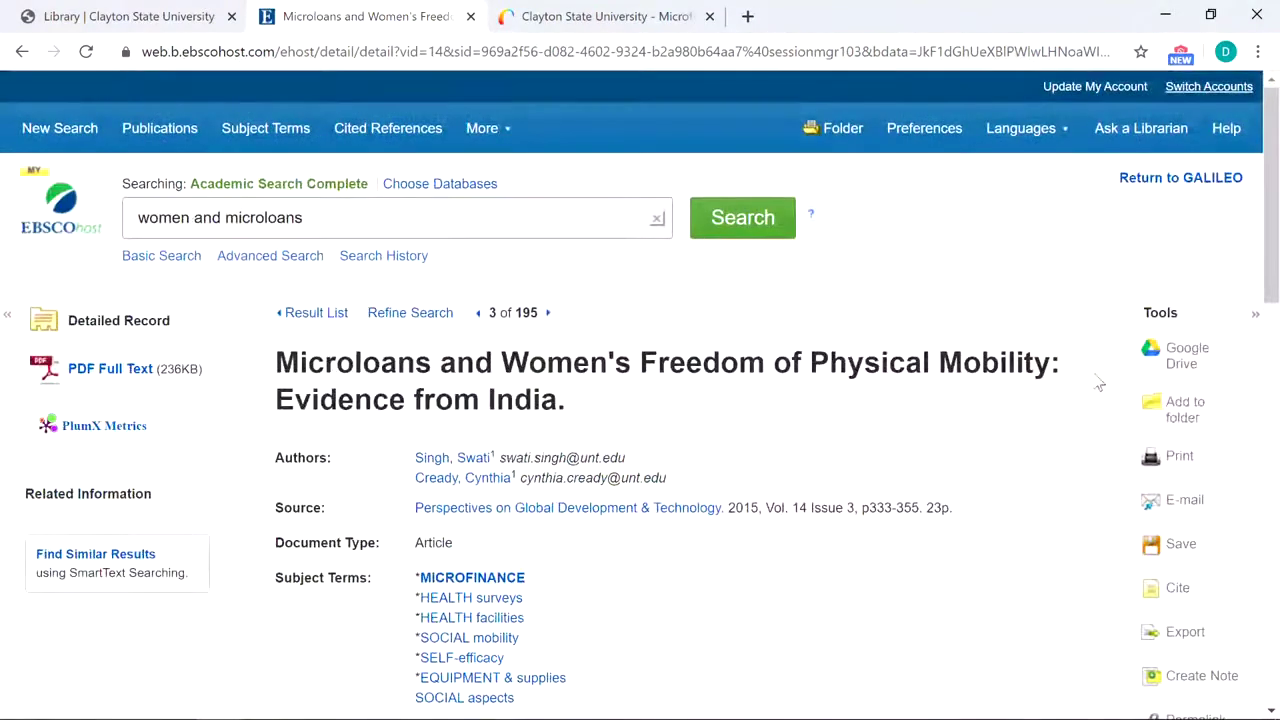
pyautogui.click(1196, 428)
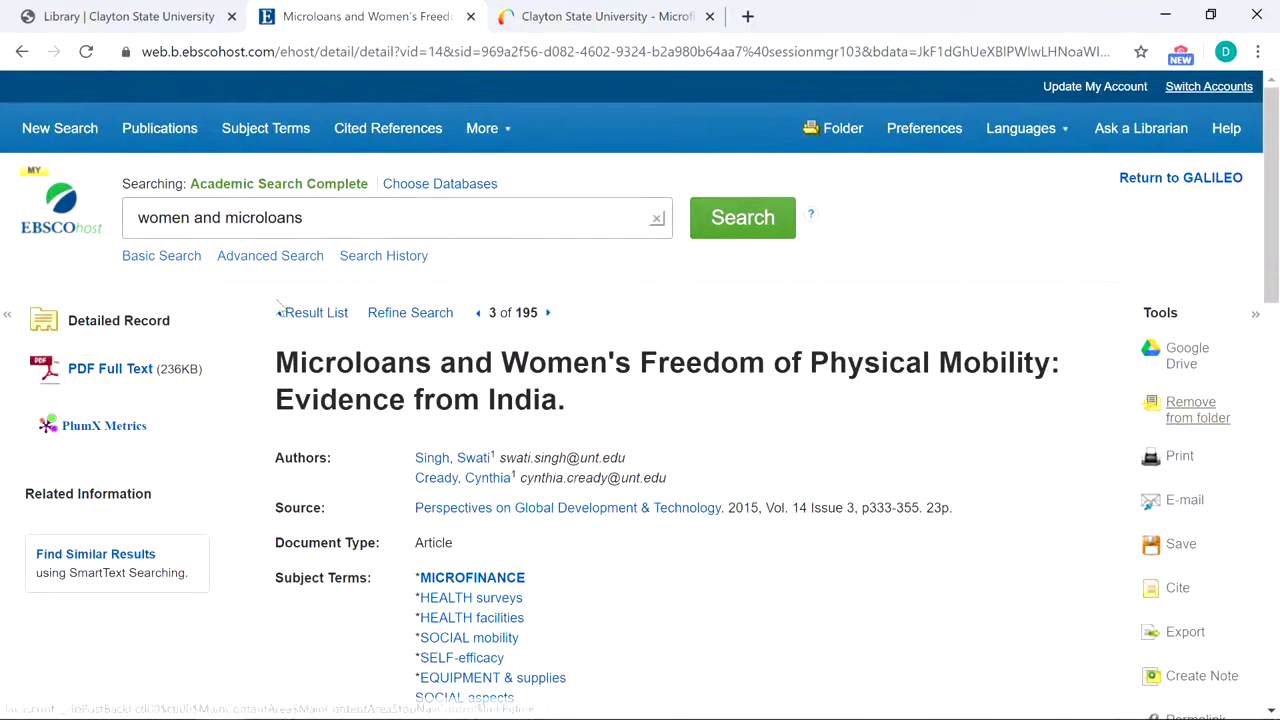
# Return to the result list and add articles 5, 6 and 8 to the folder.
pyautogui.click(318, 314)
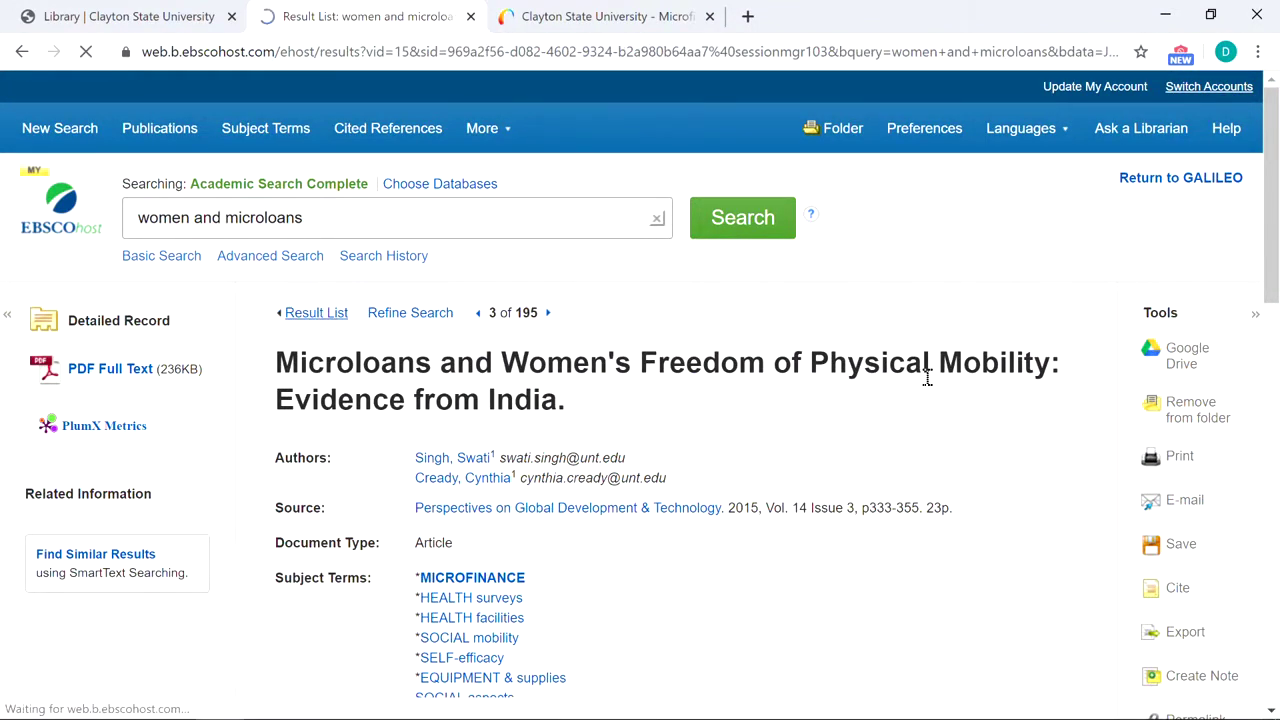
pyautogui.scroll(-10, 928, 377)
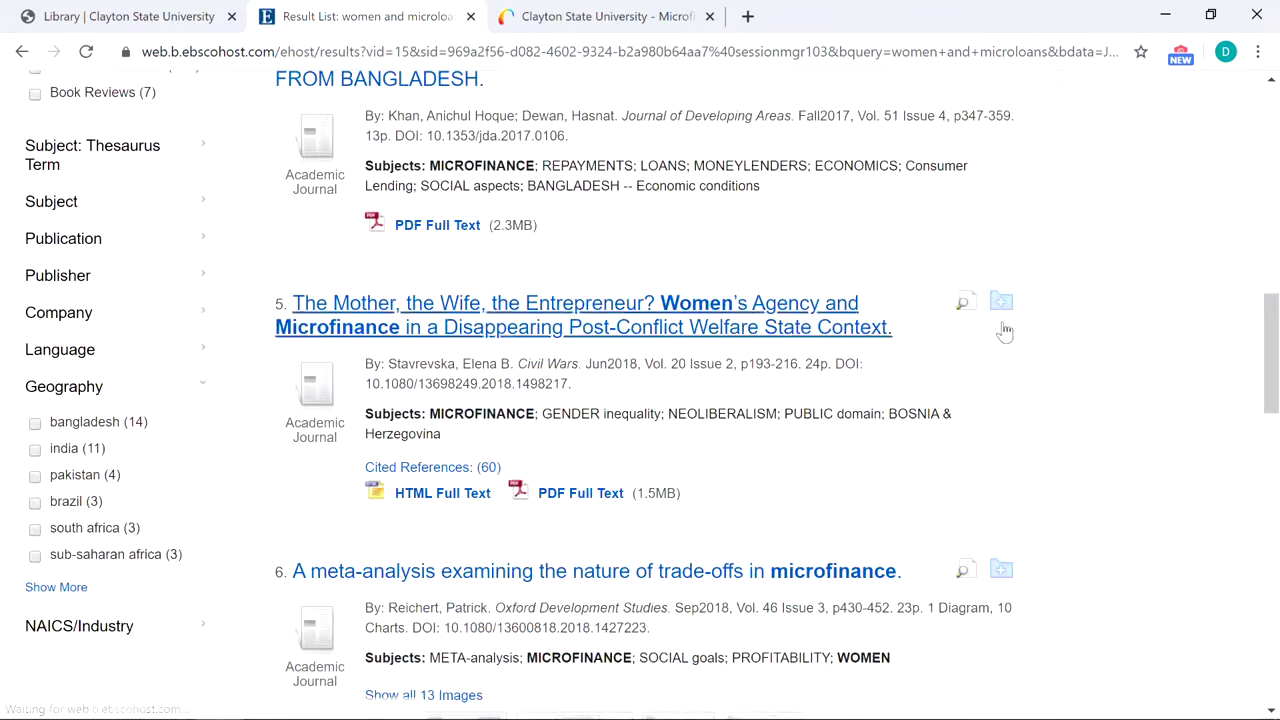
pyautogui.click(1001, 303)
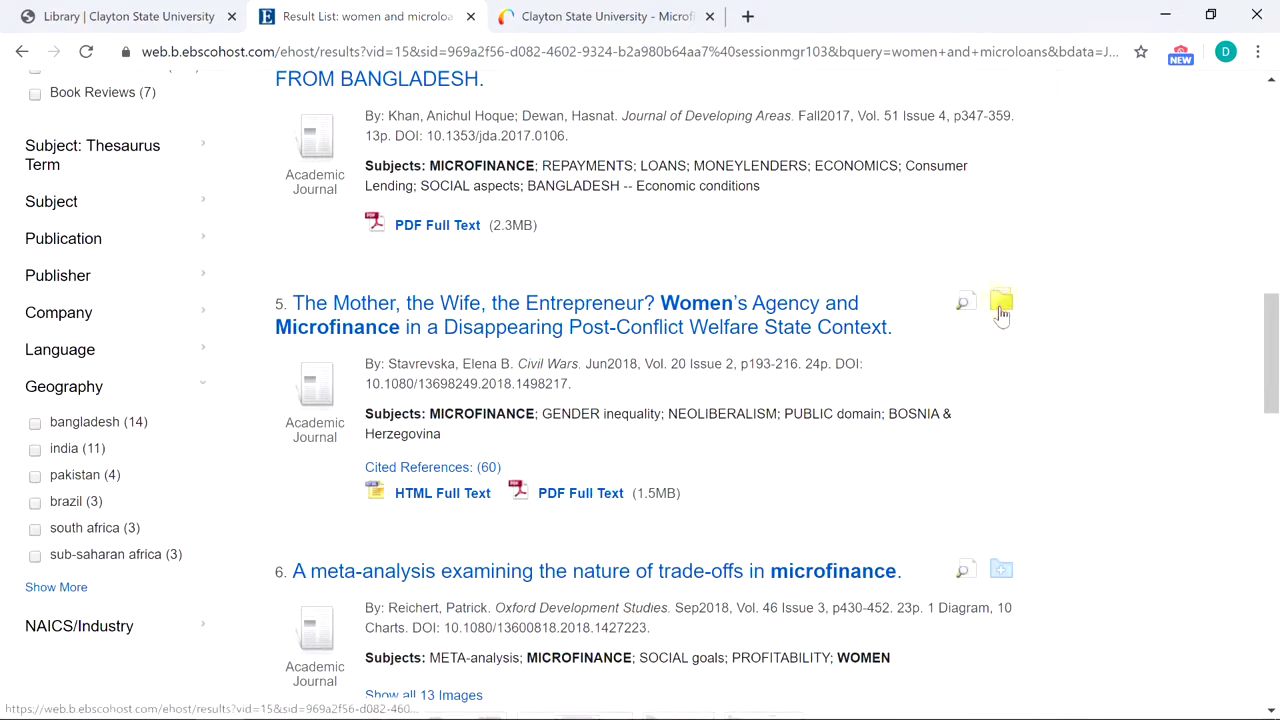
pyautogui.click(1003, 572)
pyautogui.scroll(-6, 920, 470)
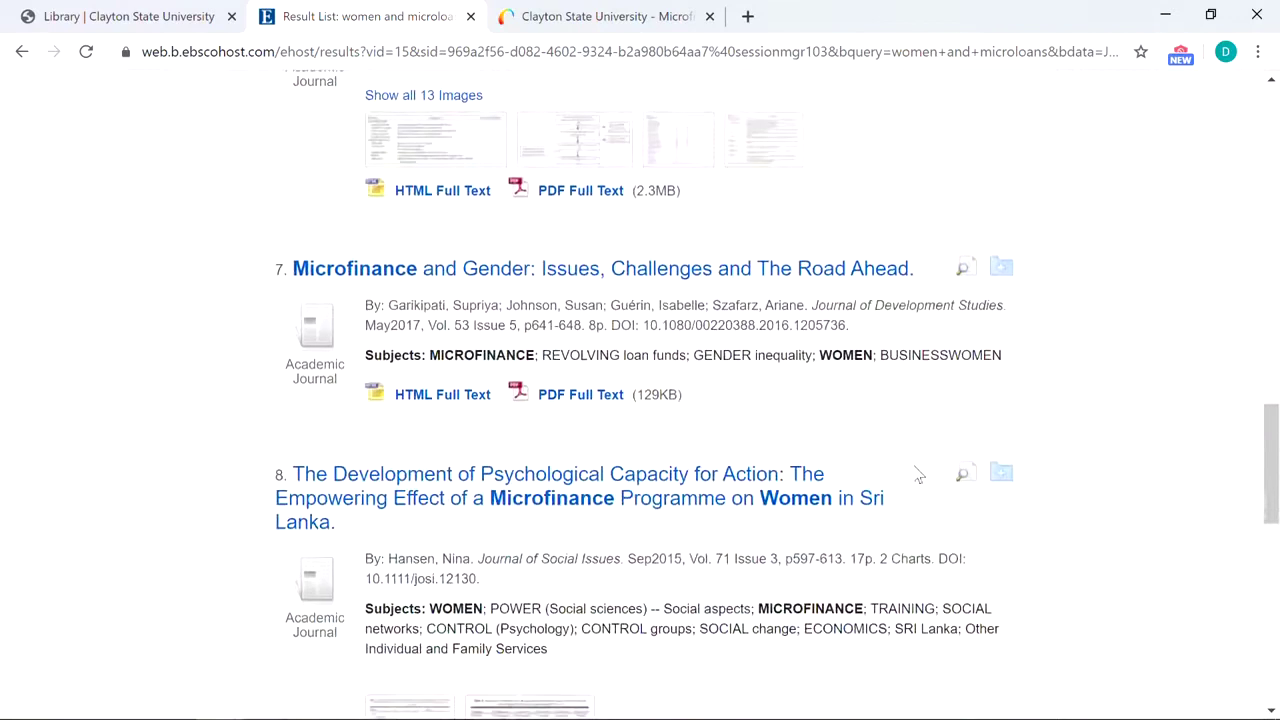
pyautogui.click(1001, 471)
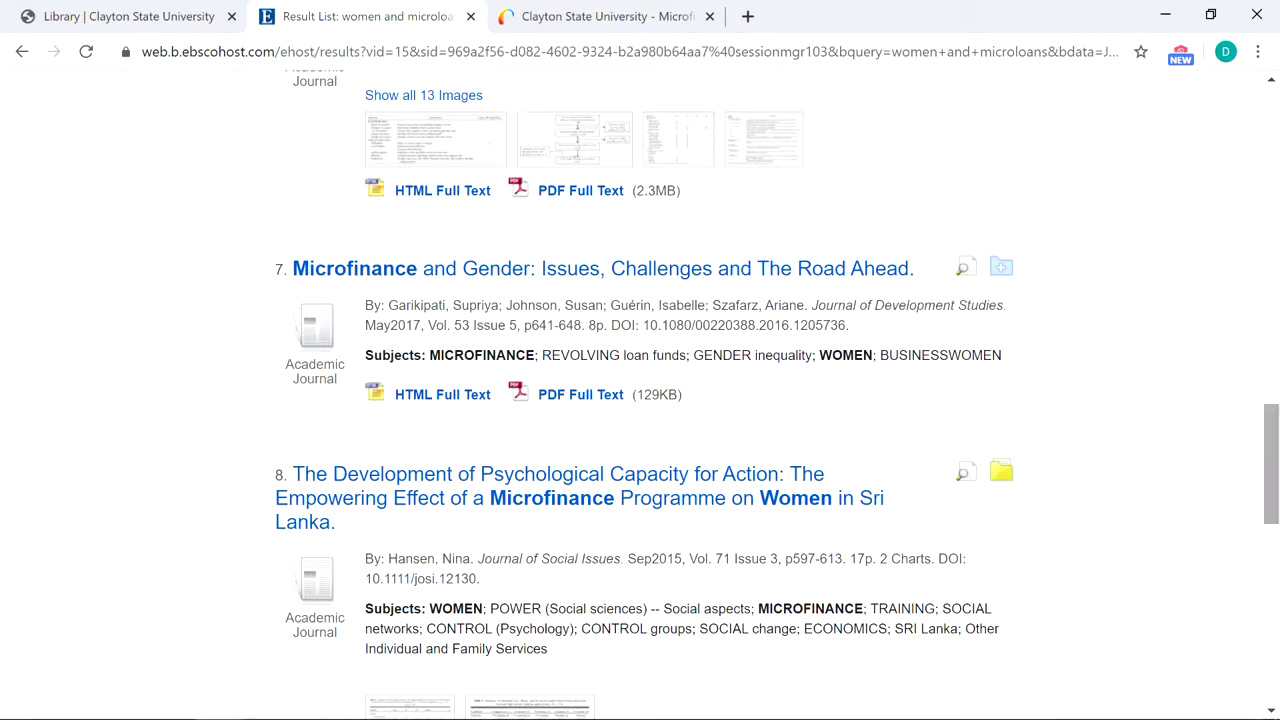
# Open the folder of saved articles and start e-mailing its items.
pyautogui.moveTo(1271, 480); pyautogui.dragTo(1268, 150)
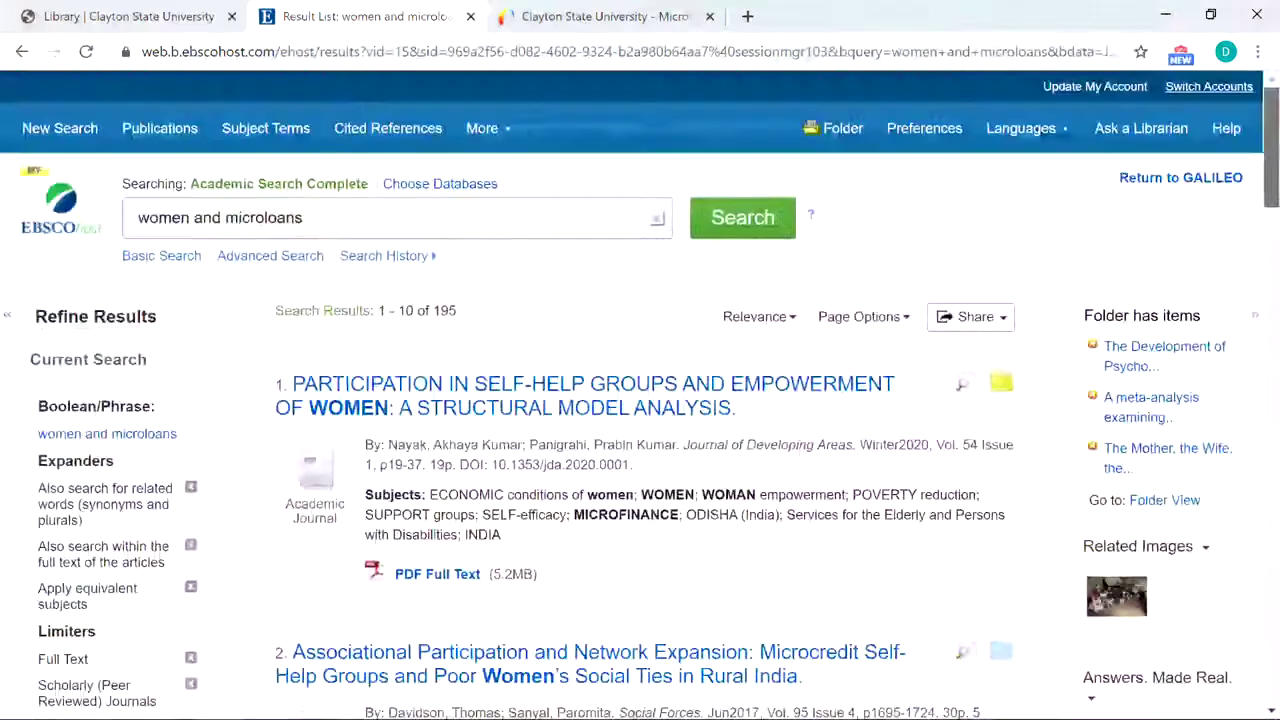
pyautogui.click(843, 133)
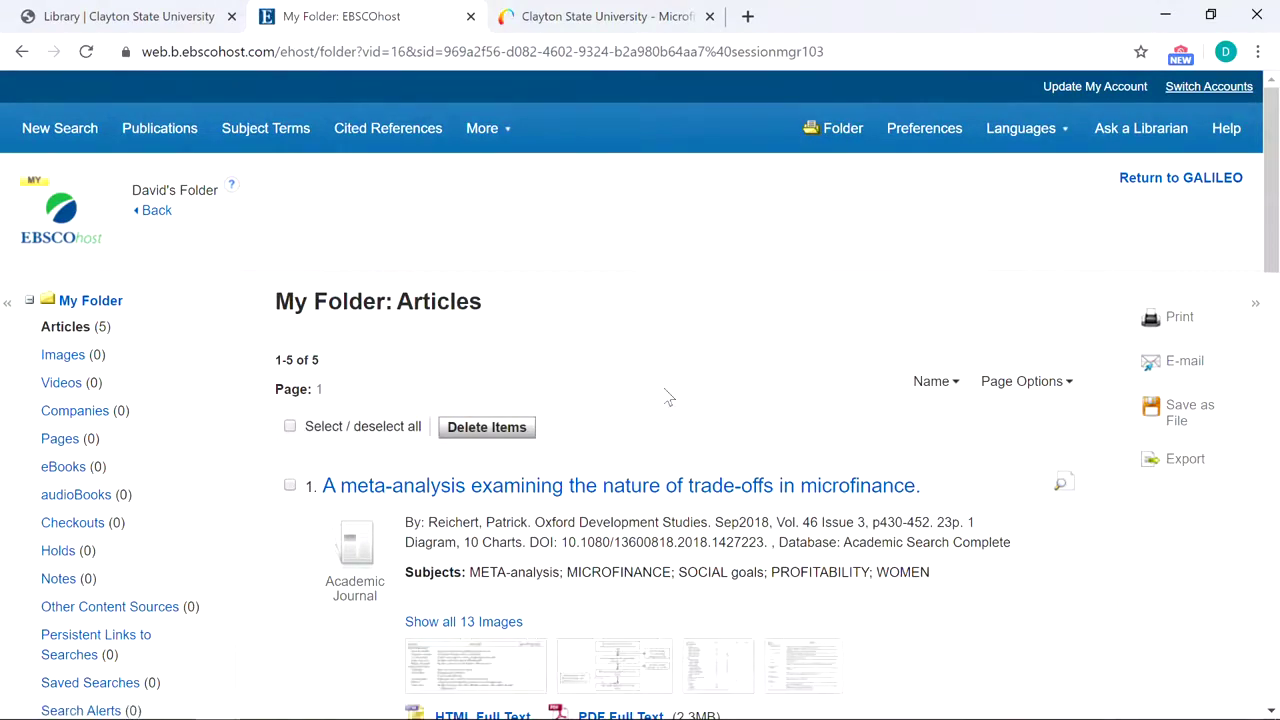
pyautogui.scroll(-1, 1056, 564)
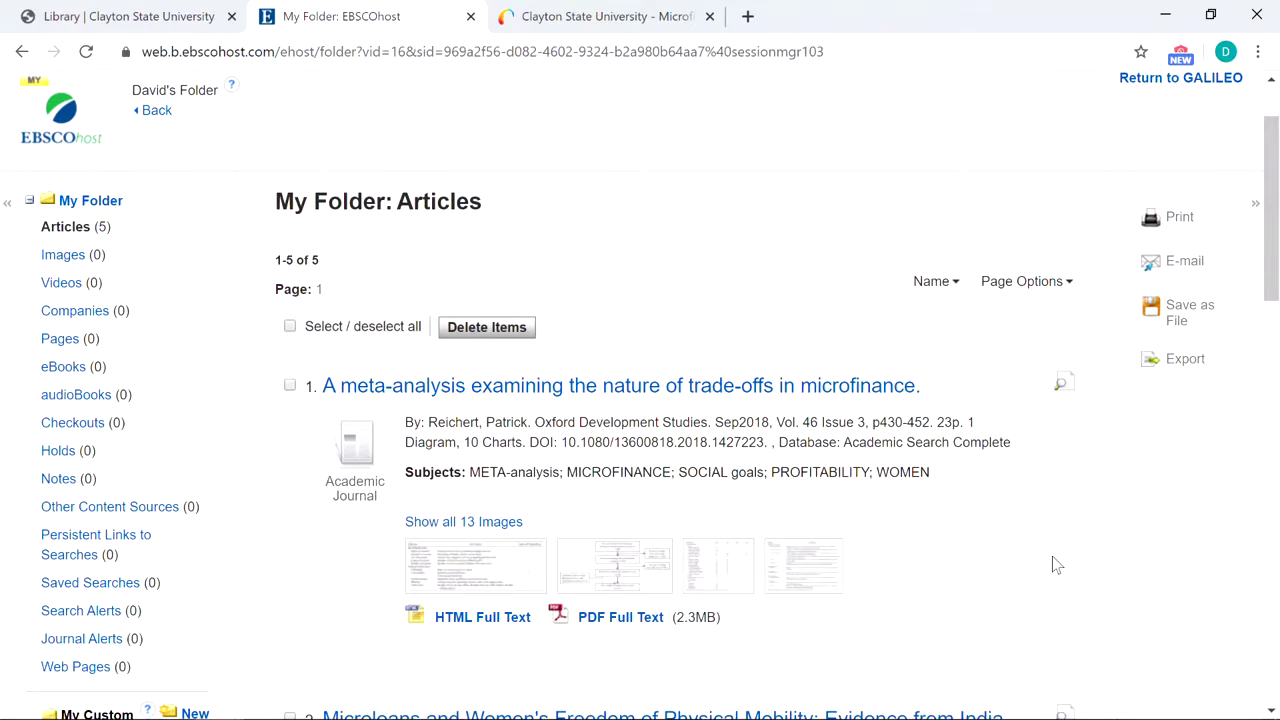
pyautogui.click(1185, 262)
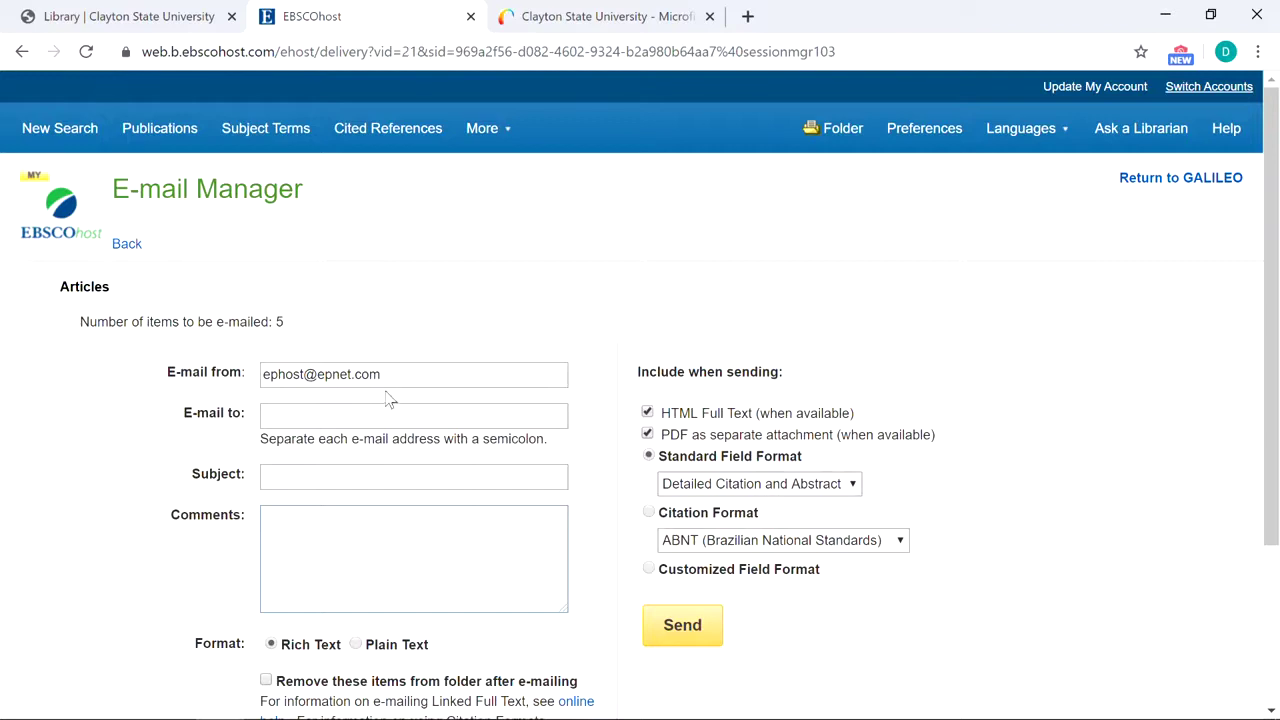
# Fill in the sender and recipient e-mail addresses with the saved university address.
pyautogui.click(279, 414)
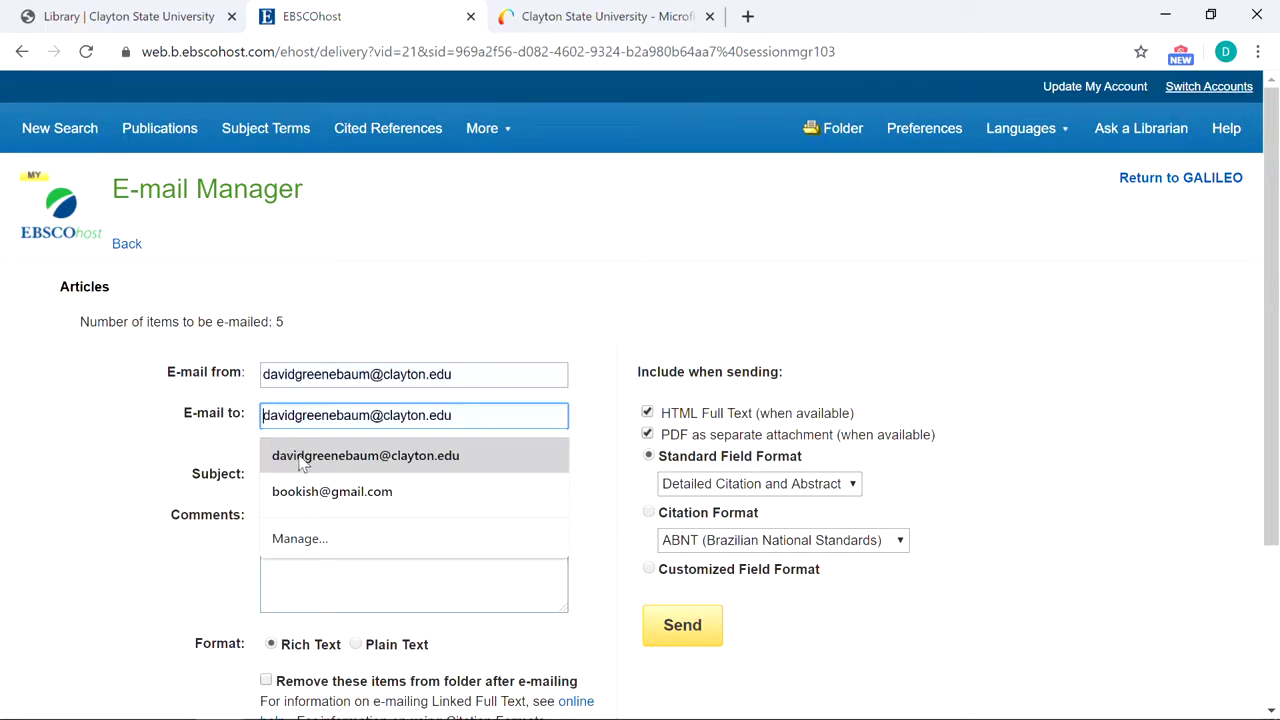
pyautogui.click(300, 458)
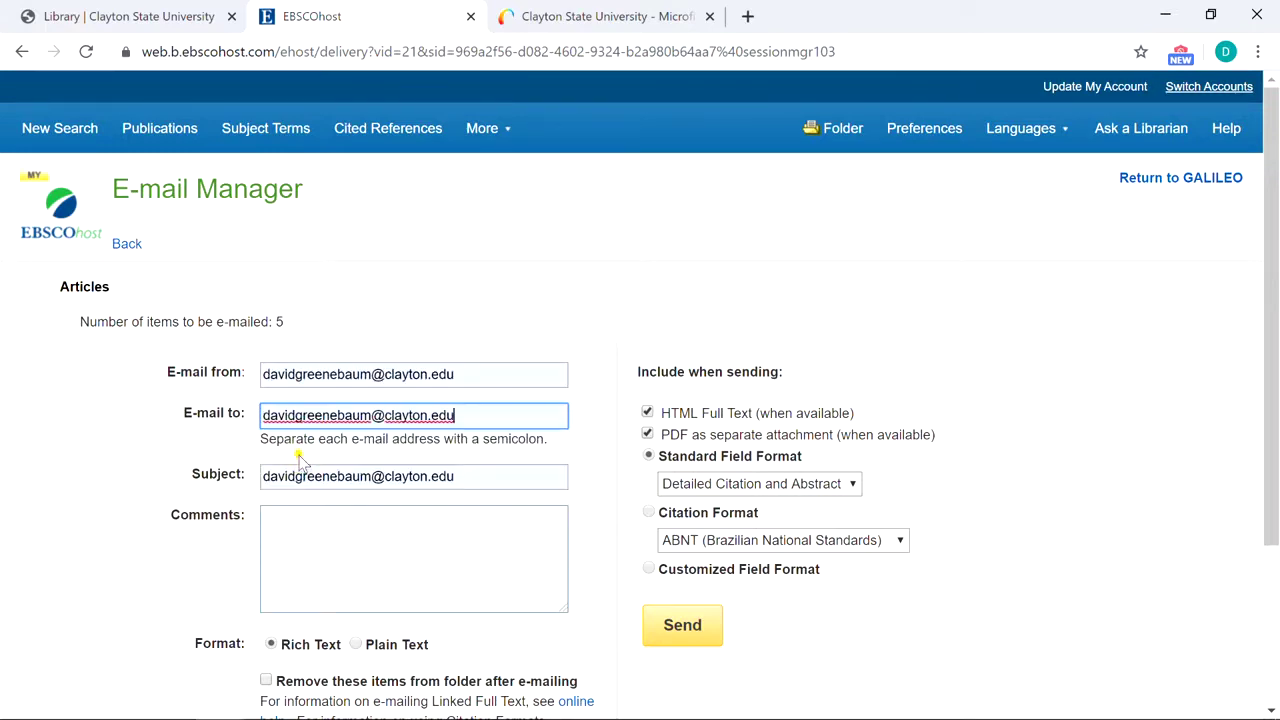
pyautogui.click(466, 378)
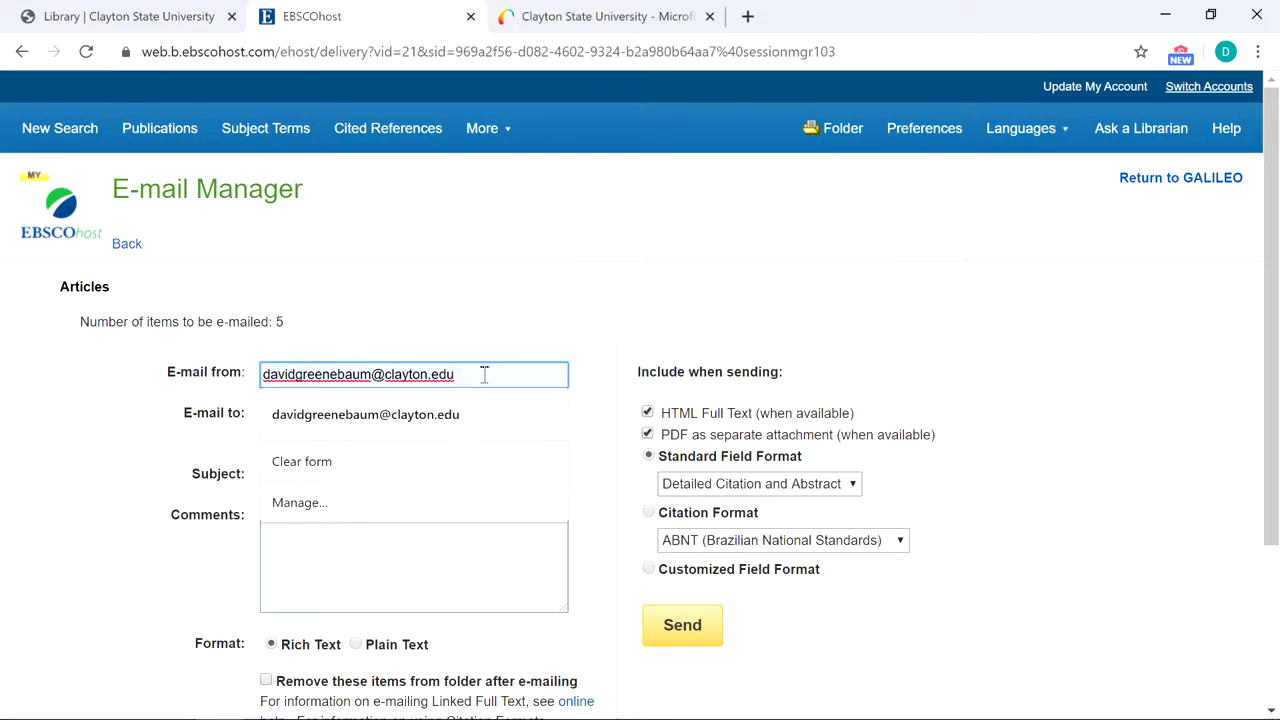
pyautogui.moveTo(480, 372); pyautogui.dragTo(43, 338)
pyautogui.click(23, 326)
pyautogui.click(114, 402)
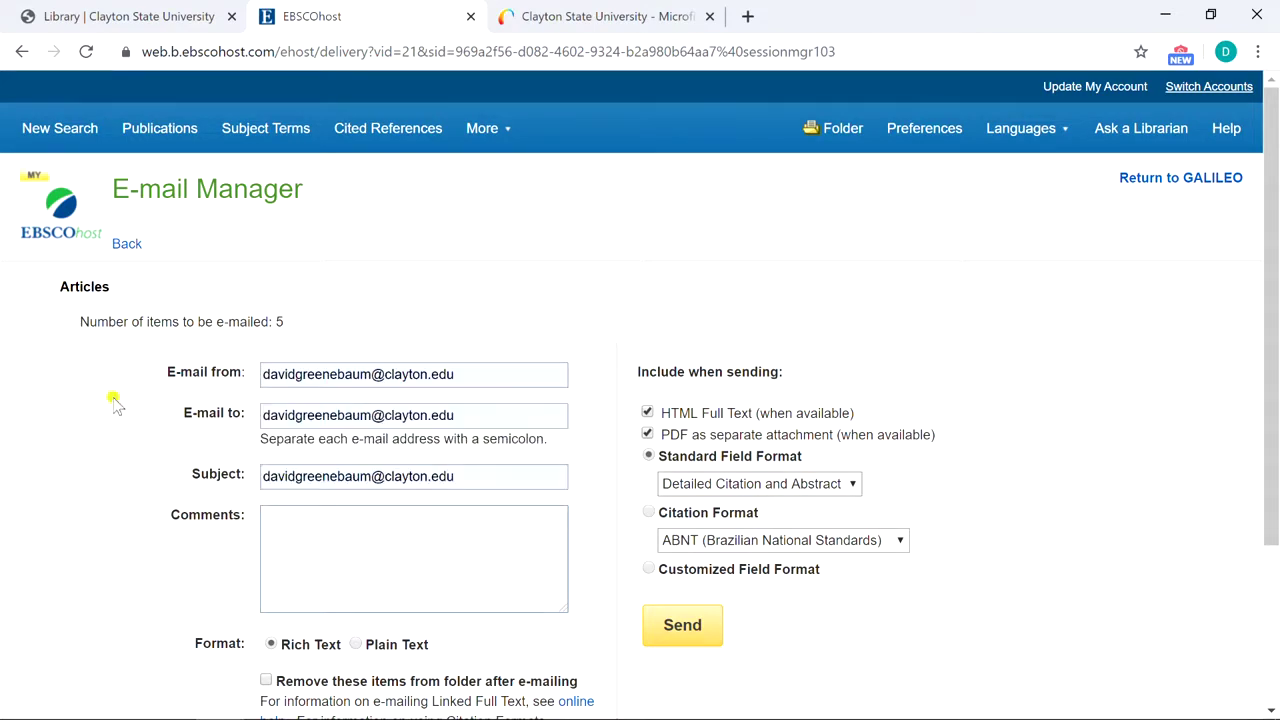
# Replace the e-mail subject with "Microfinance" and go to the comments field.
pyautogui.click(510, 474)
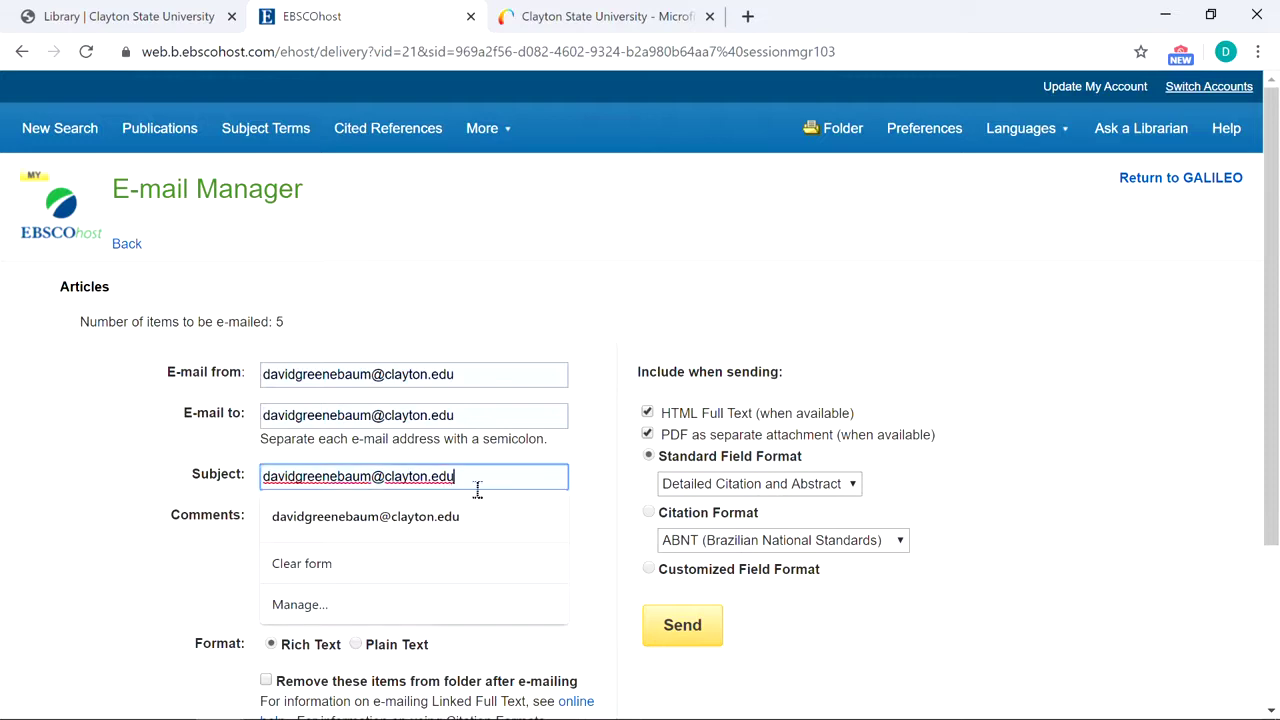
pyautogui.moveTo(477, 480); pyautogui.dragTo(4, 432)
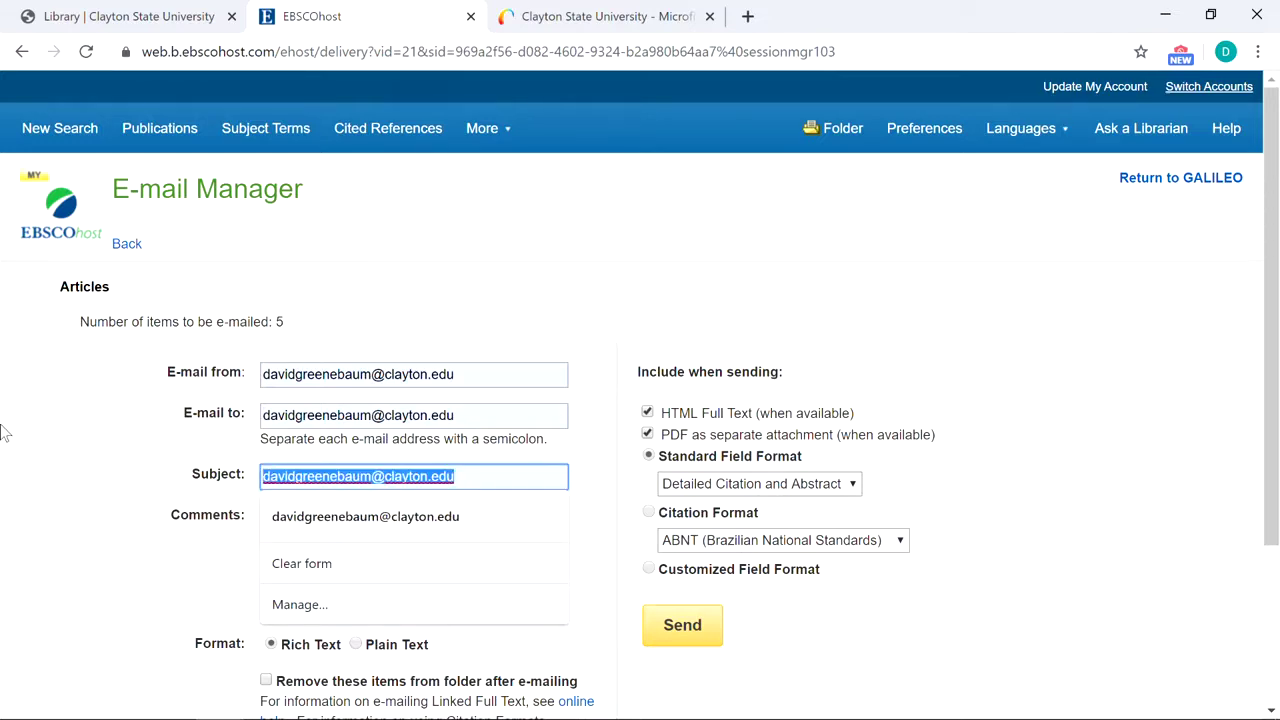
pyautogui.press('BackSpace')
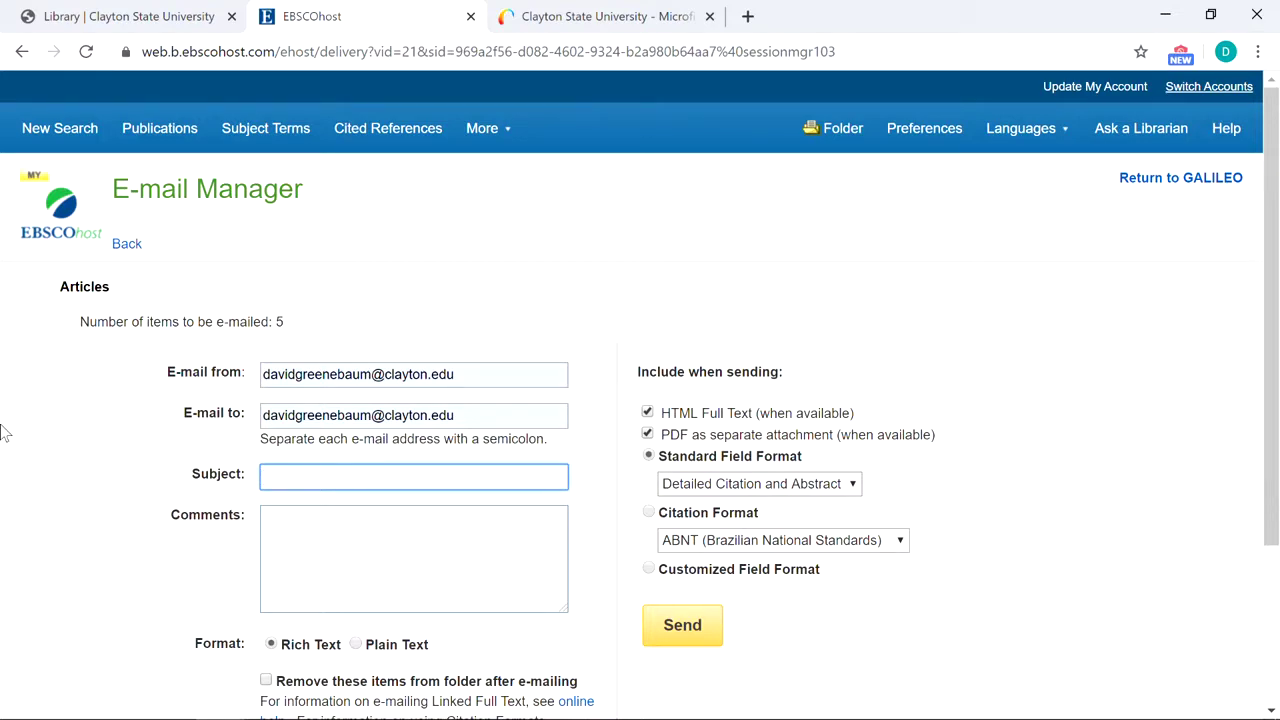
pyautogui.write('Microf')
pyautogui.write('in')
pyautogui.write('rofinance')
pyautogui.hotkey('ctrl', 'a')
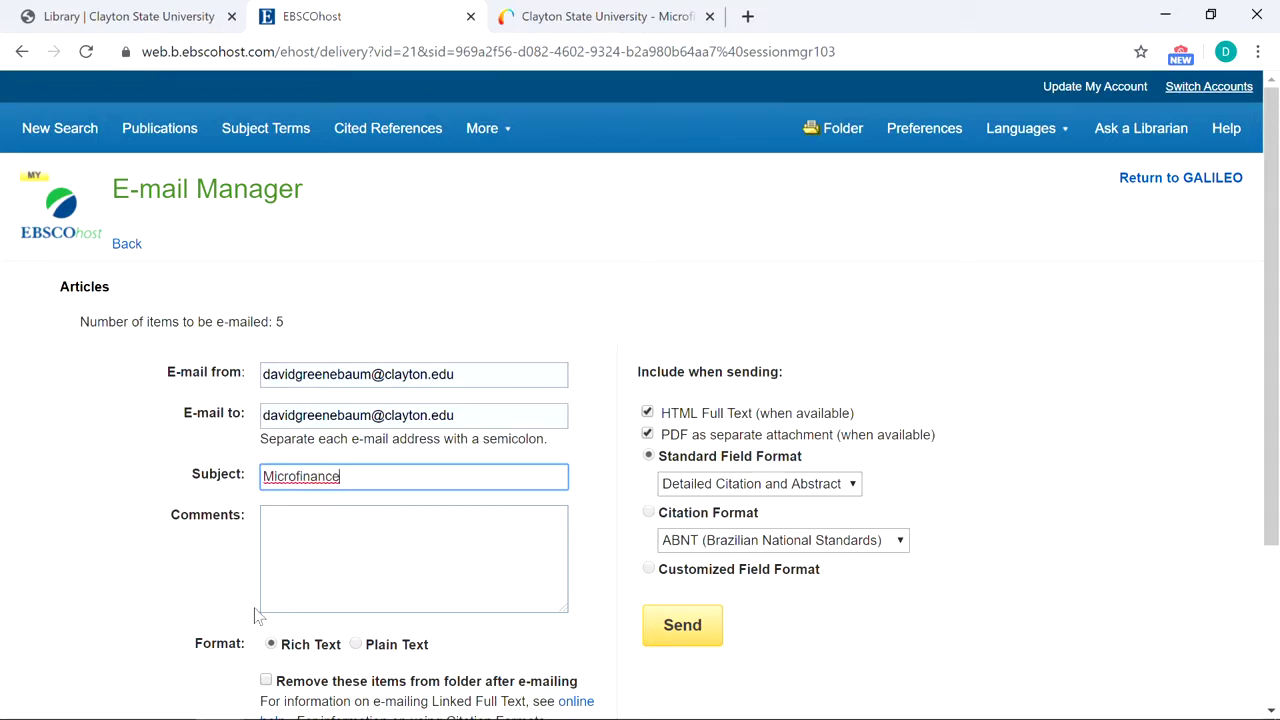
pyautogui.click(476, 575)
pyautogui.scroll(-2, 120, 548)
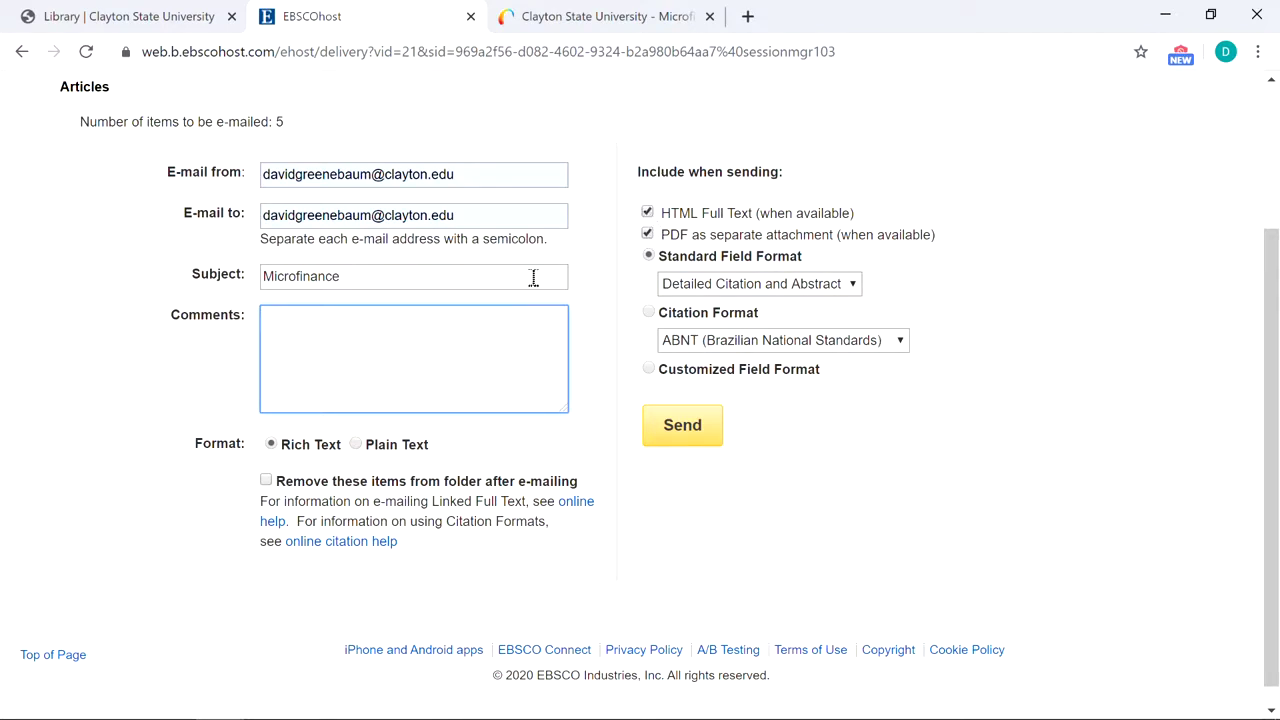
# Include the citations in MLA (Modern Language Assoc.) format, send the e-mail and return to the folder.
pyautogui.click(649, 313)
pyautogui.click(752, 345)
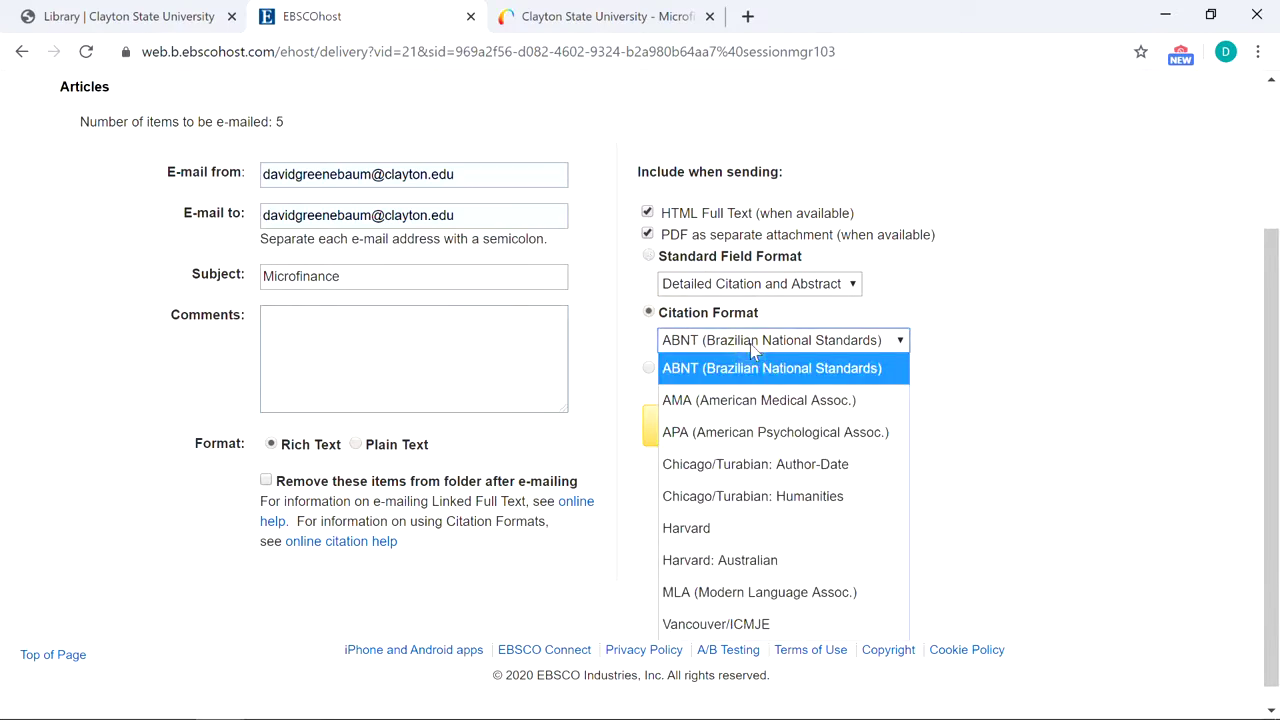
pyautogui.click(770, 594)
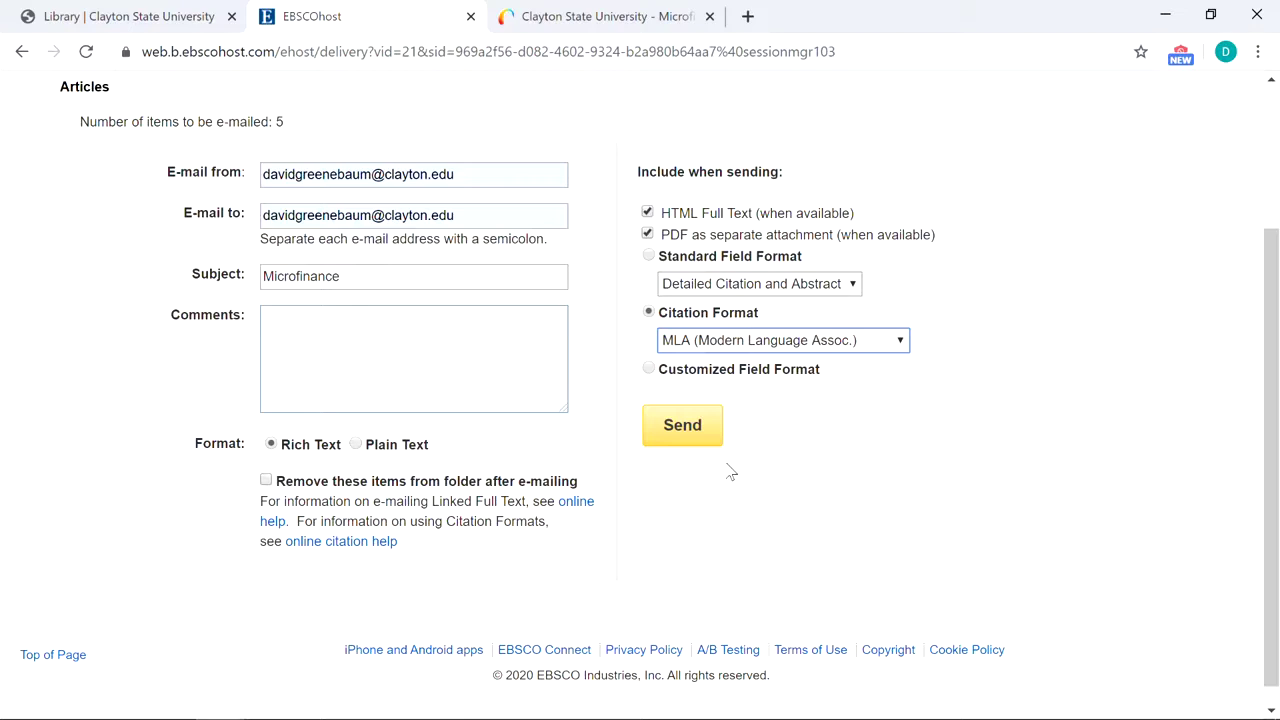
pyautogui.click(679, 426)
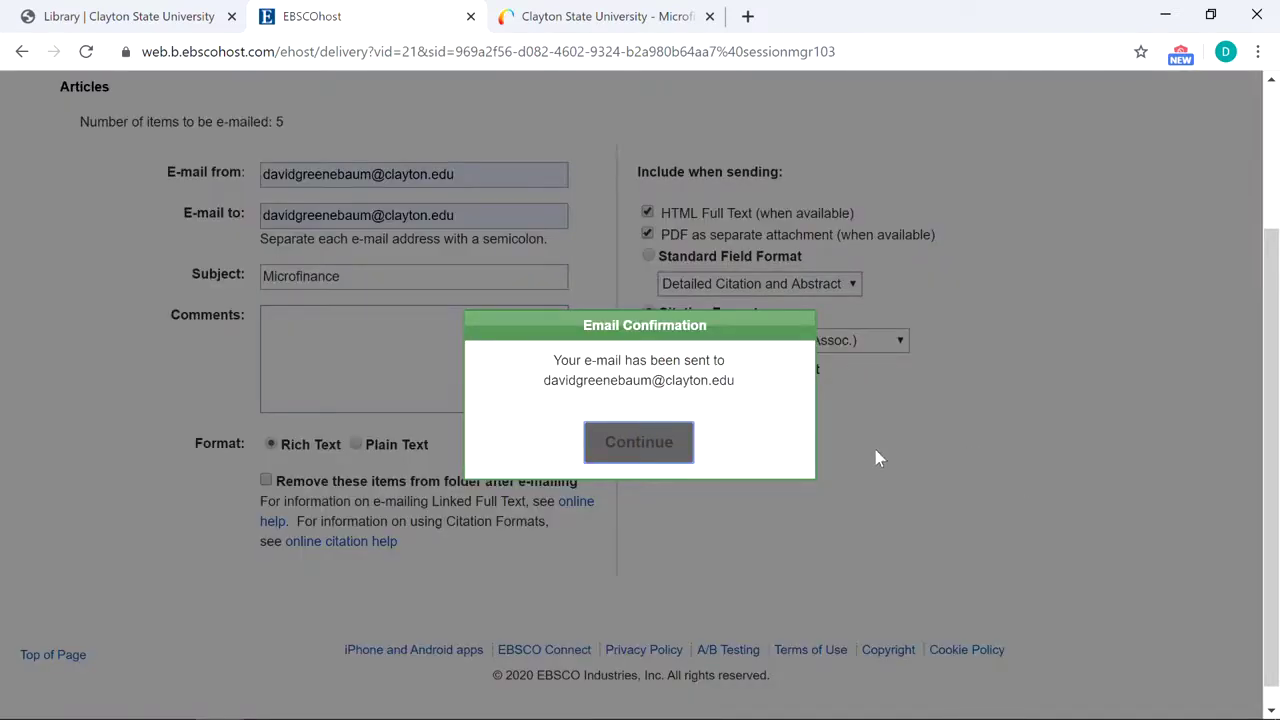
pyautogui.click(634, 447)
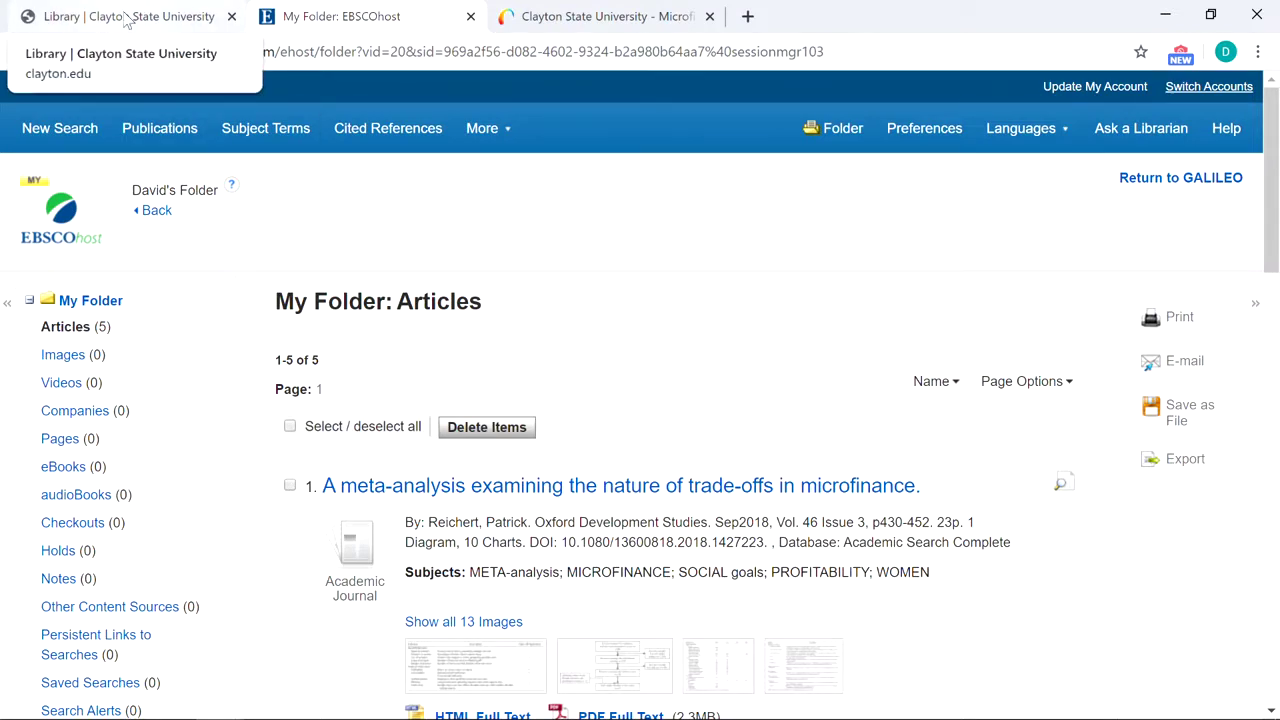
# From the library home page's LibGuides, open the ENGL 1101: English Composition I guide listed under English.
pyautogui.click(127, 22)
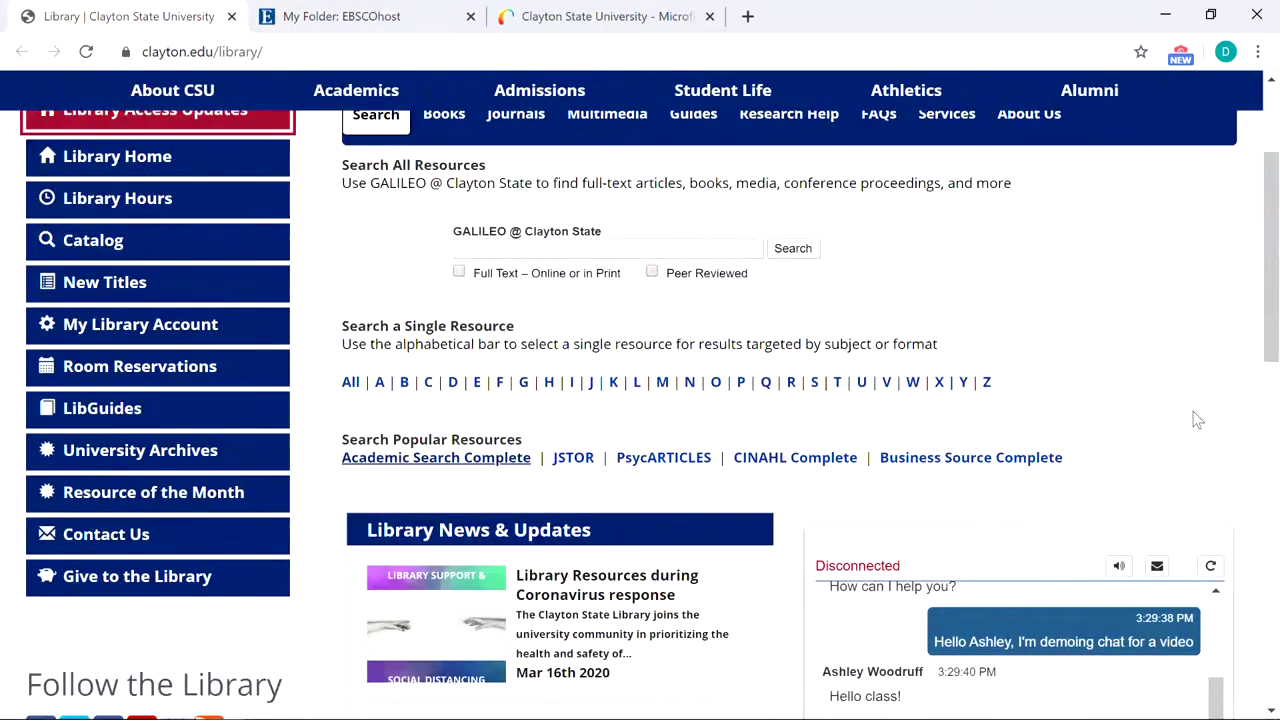
pyautogui.click(102, 412)
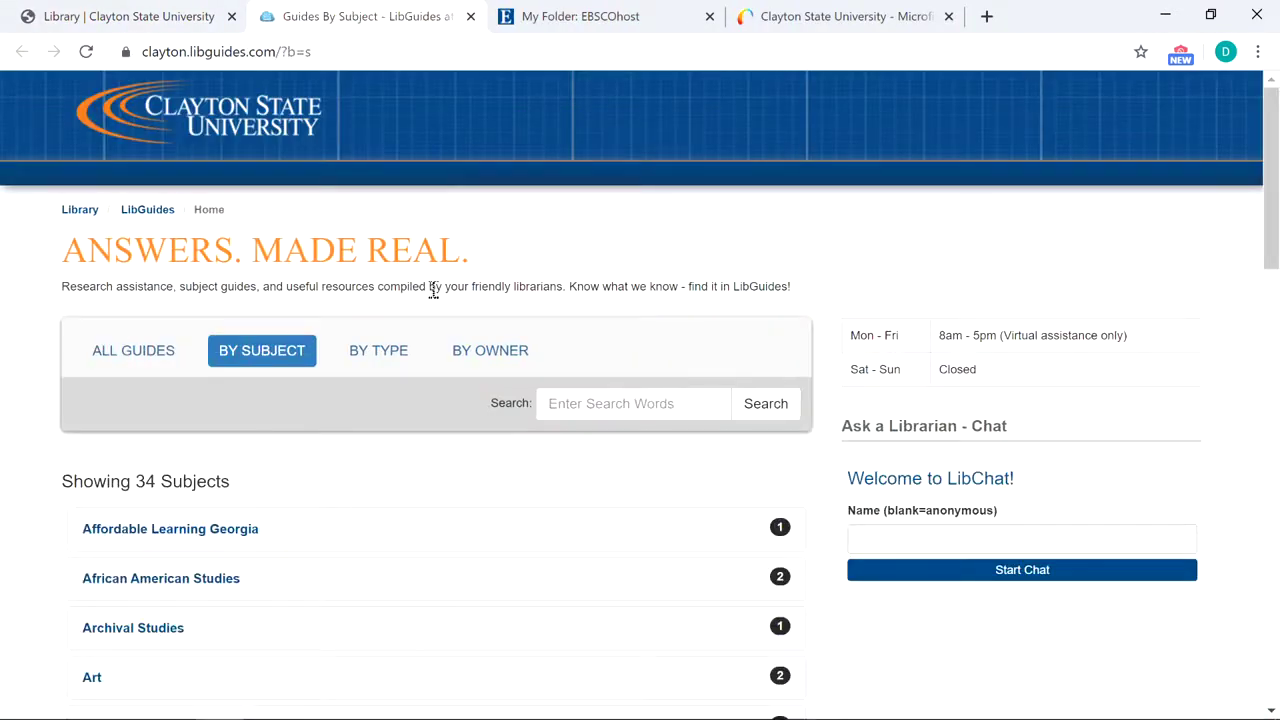
pyautogui.scroll(-2, 38, 452)
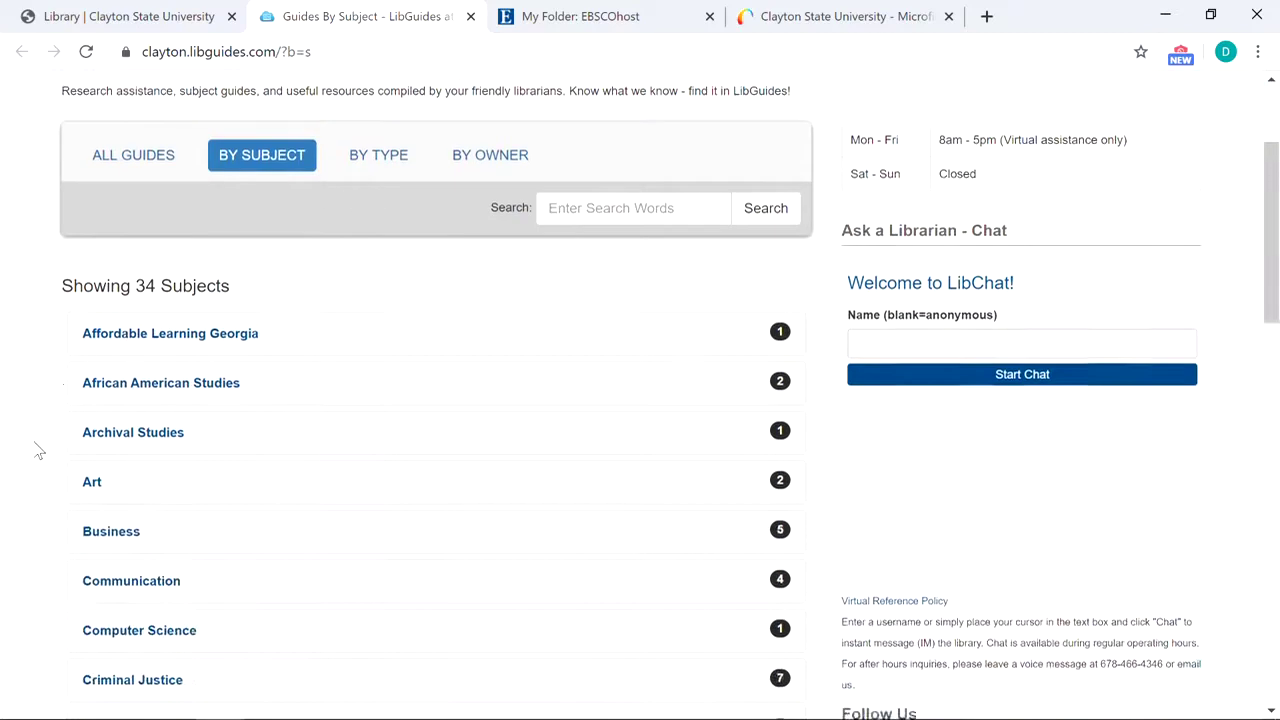
pyautogui.scroll(-1, 38, 452)
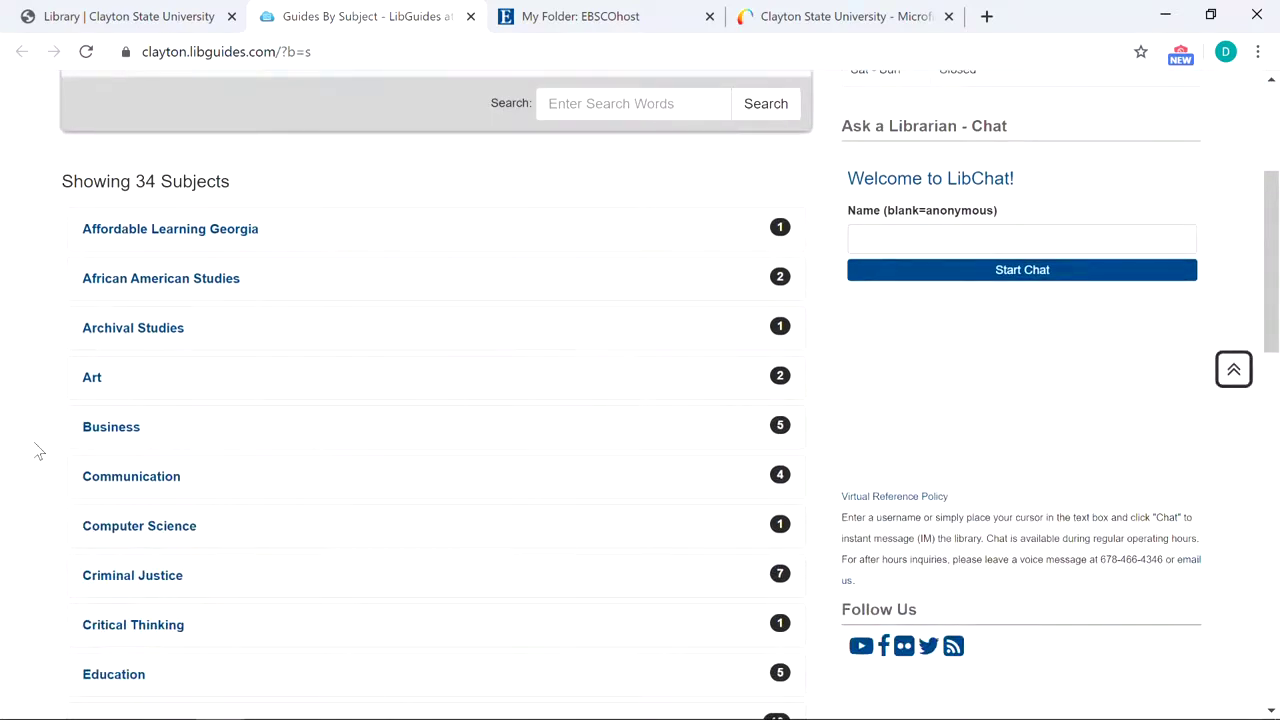
pyautogui.scroll(-3, 38, 452)
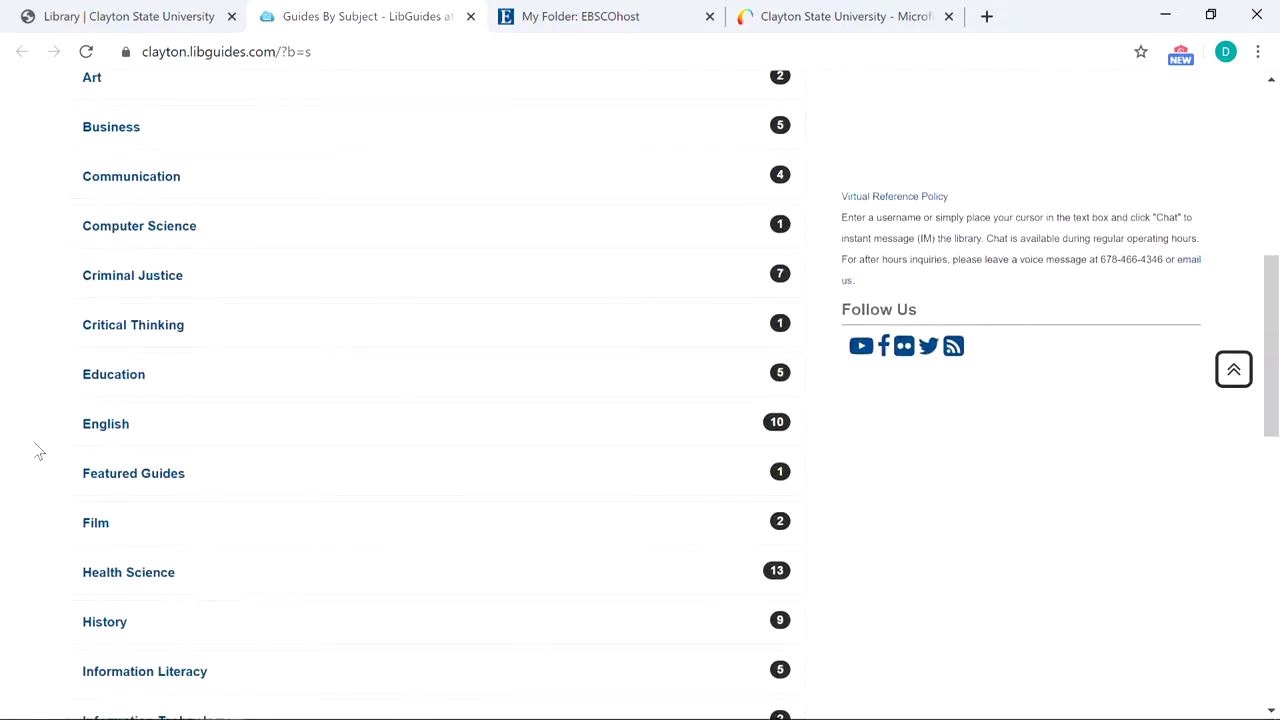
pyautogui.scroll(-1, 38, 452)
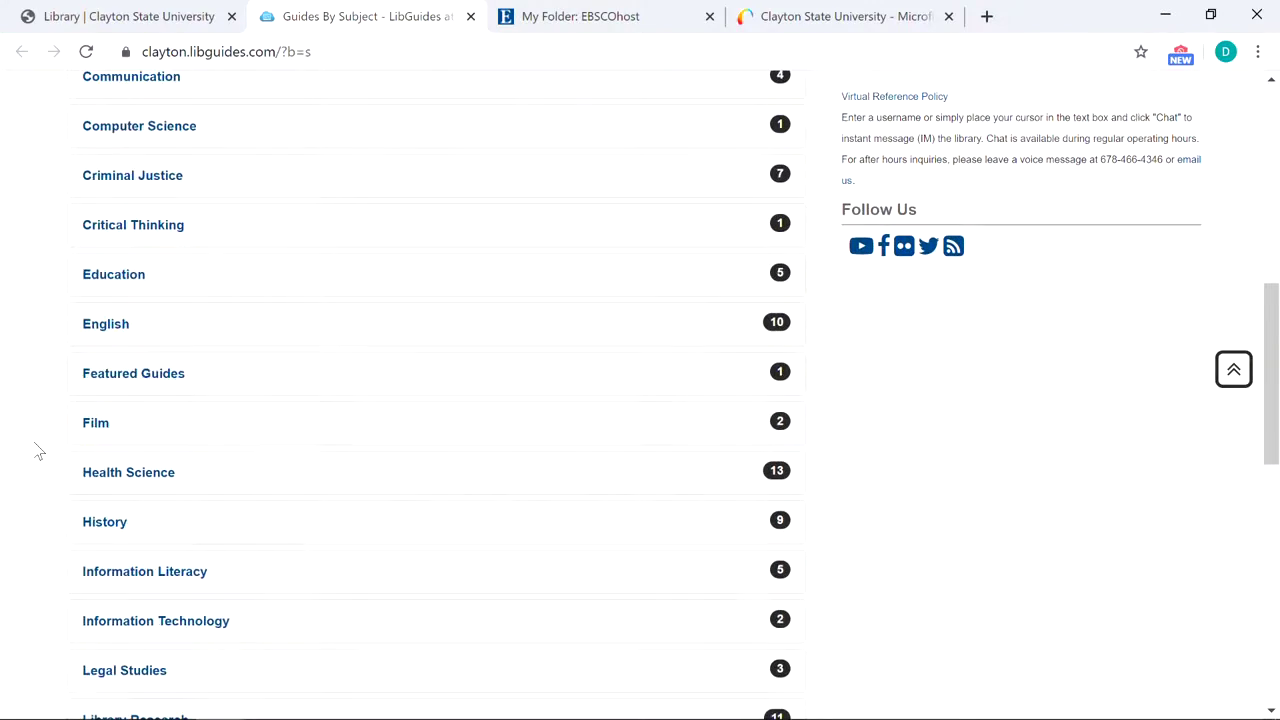
pyautogui.click(117, 330)
pyautogui.scroll(-1, 737, 514)
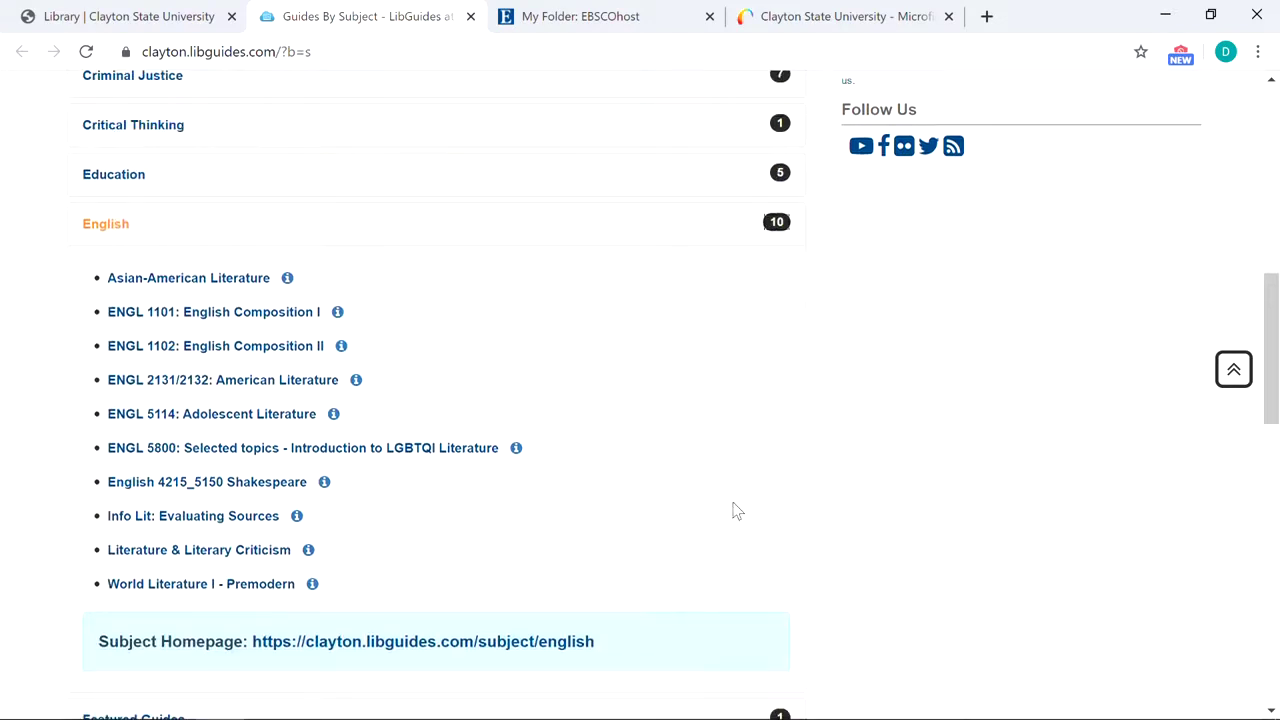
pyautogui.click(137, 318)
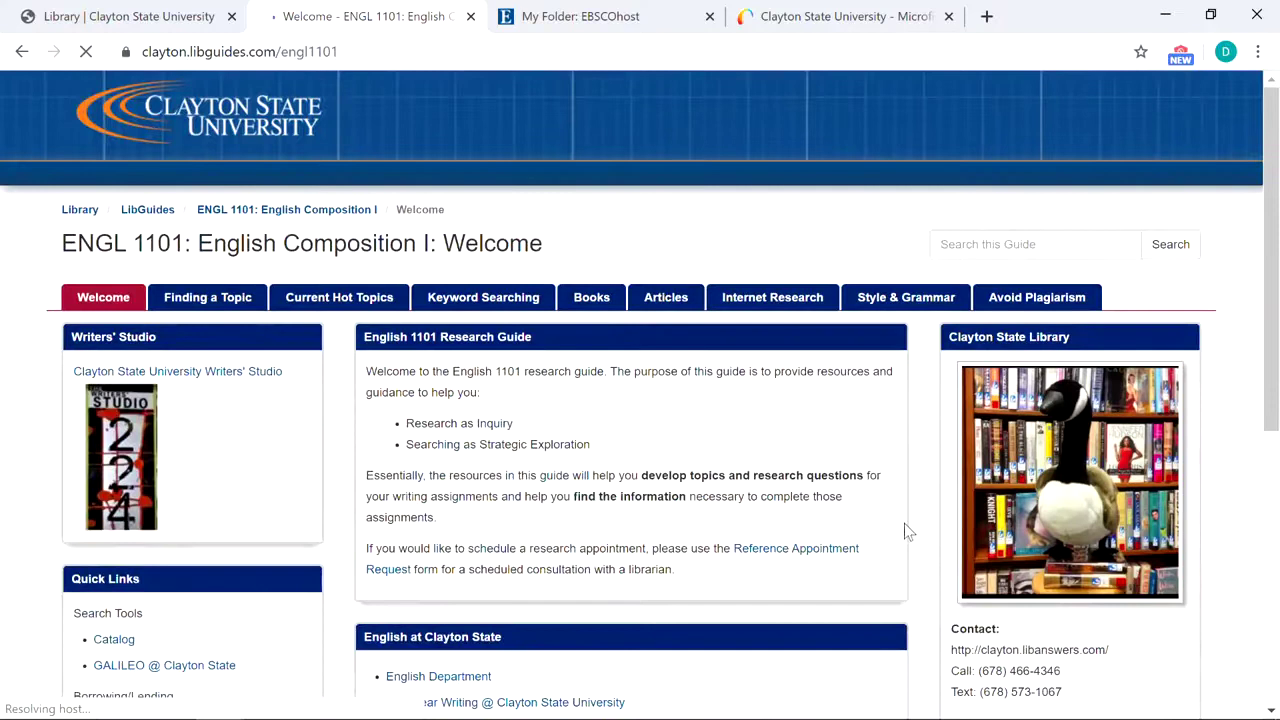
# Look over the guide's Welcome page and its Finding a Topic page, including brainstorming, narrowing a topic and asking a question.
pyautogui.scroll(-2, 904, 531)
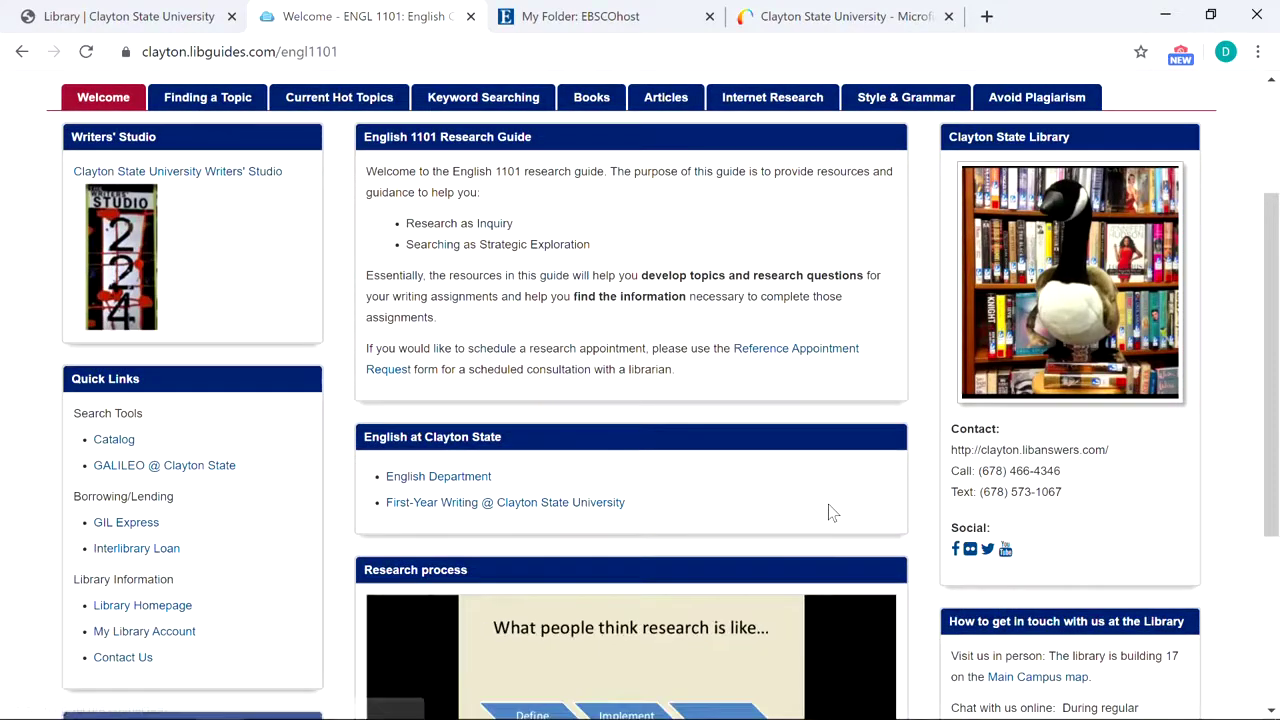
pyautogui.scroll(1, 766, 466)
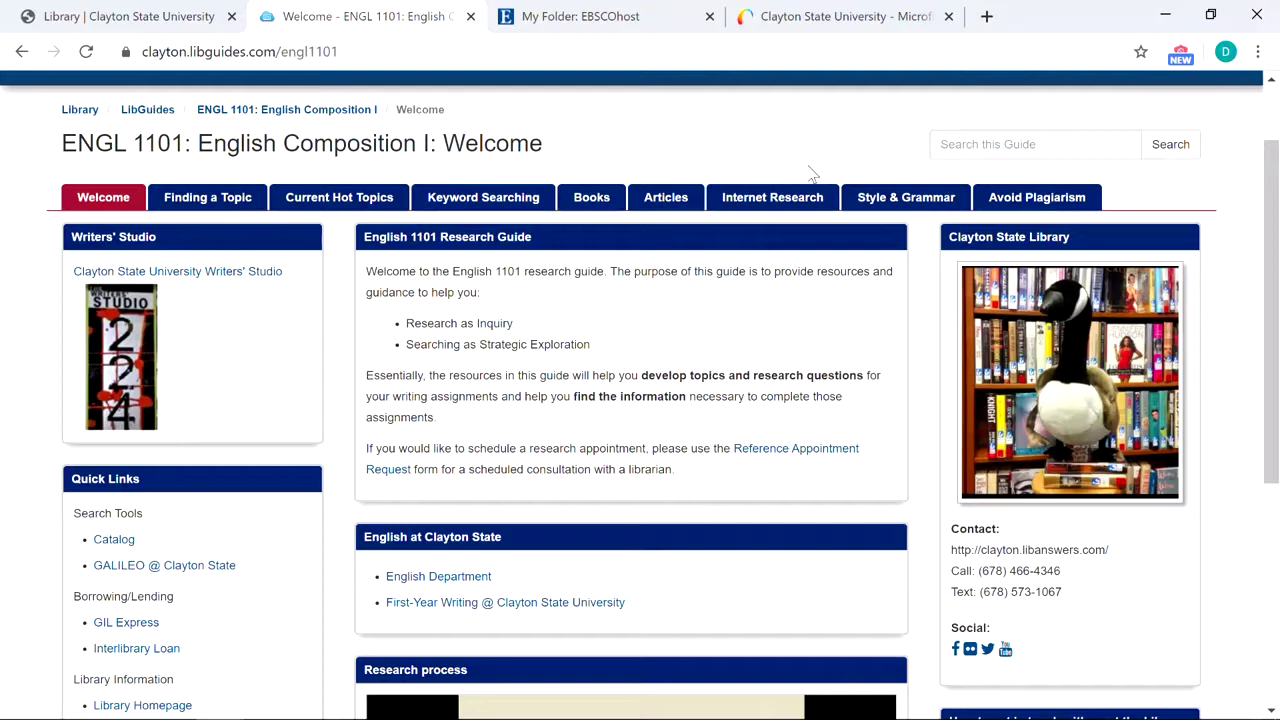
pyautogui.click(172, 200)
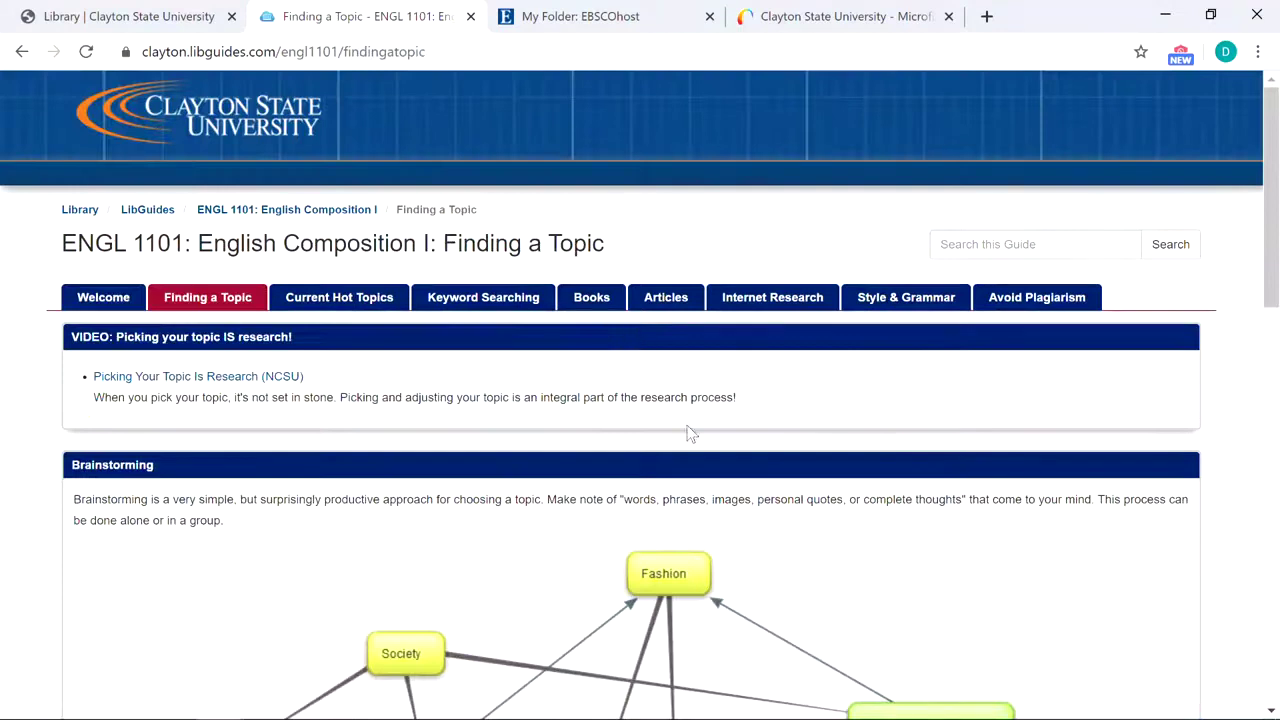
pyautogui.scroll(-1, 741, 420)
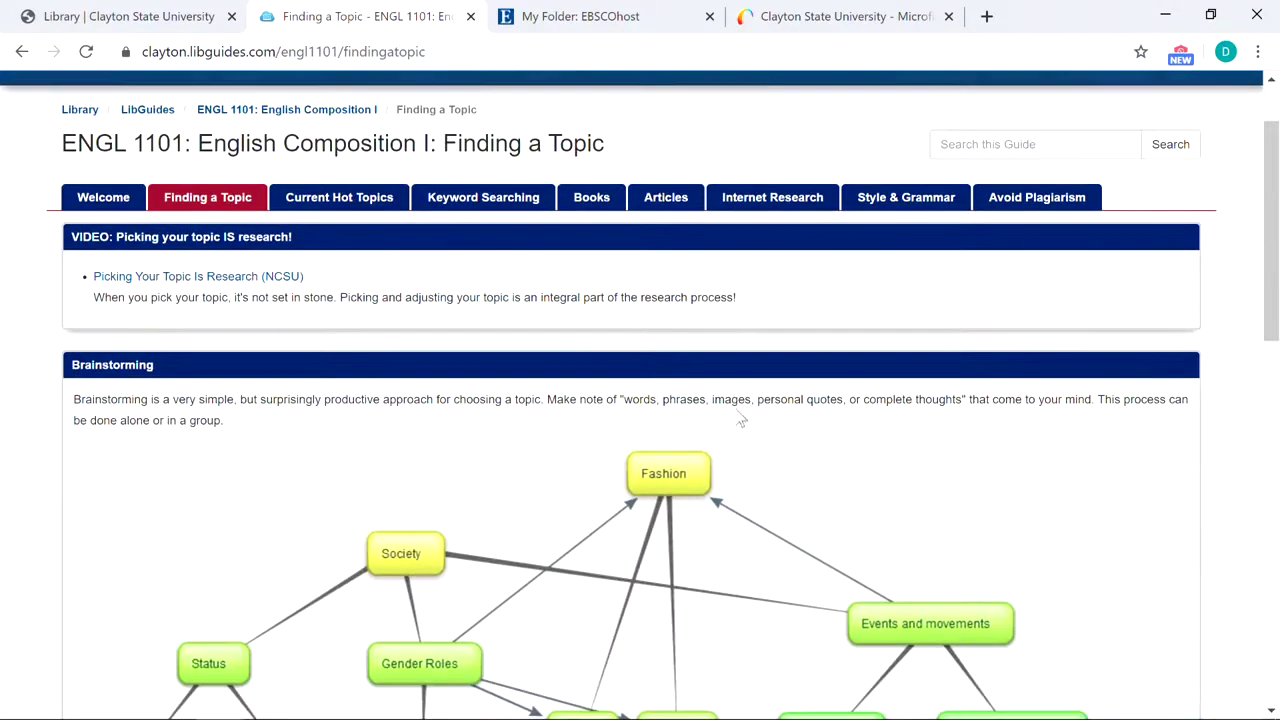
pyautogui.scroll(-7, 1240, 462)
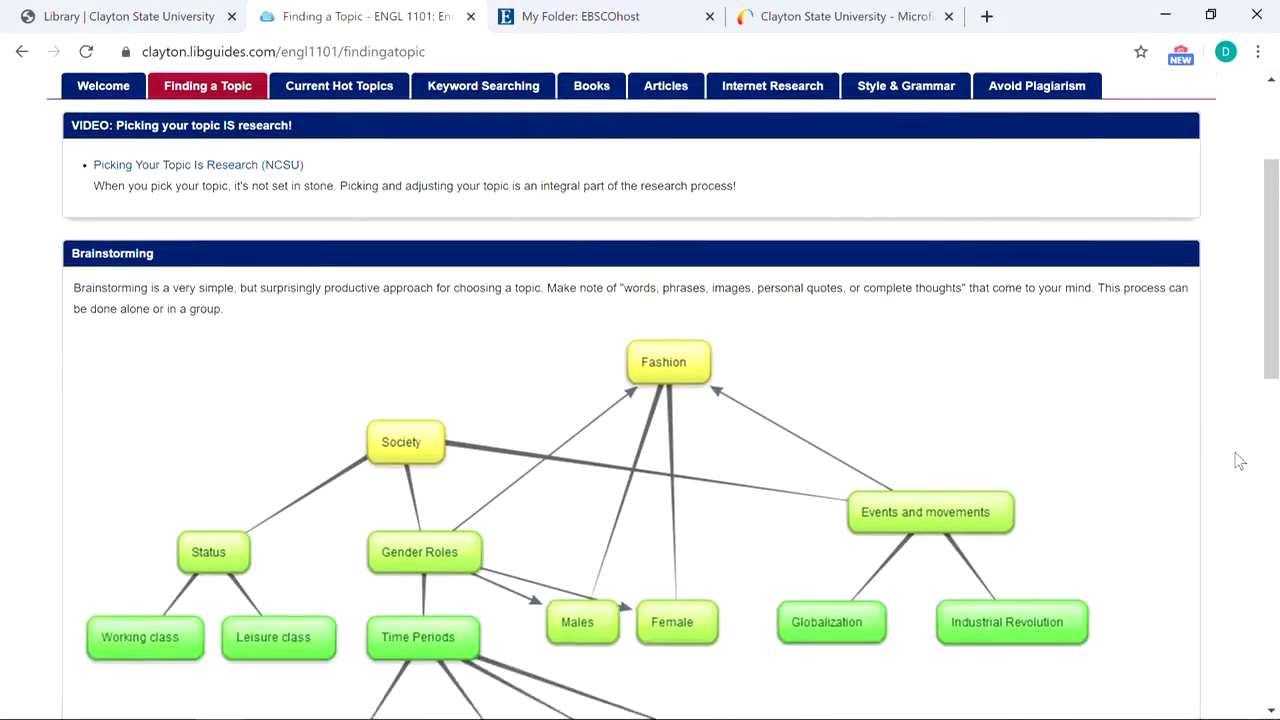
pyautogui.scroll(-3, 1237, 460)
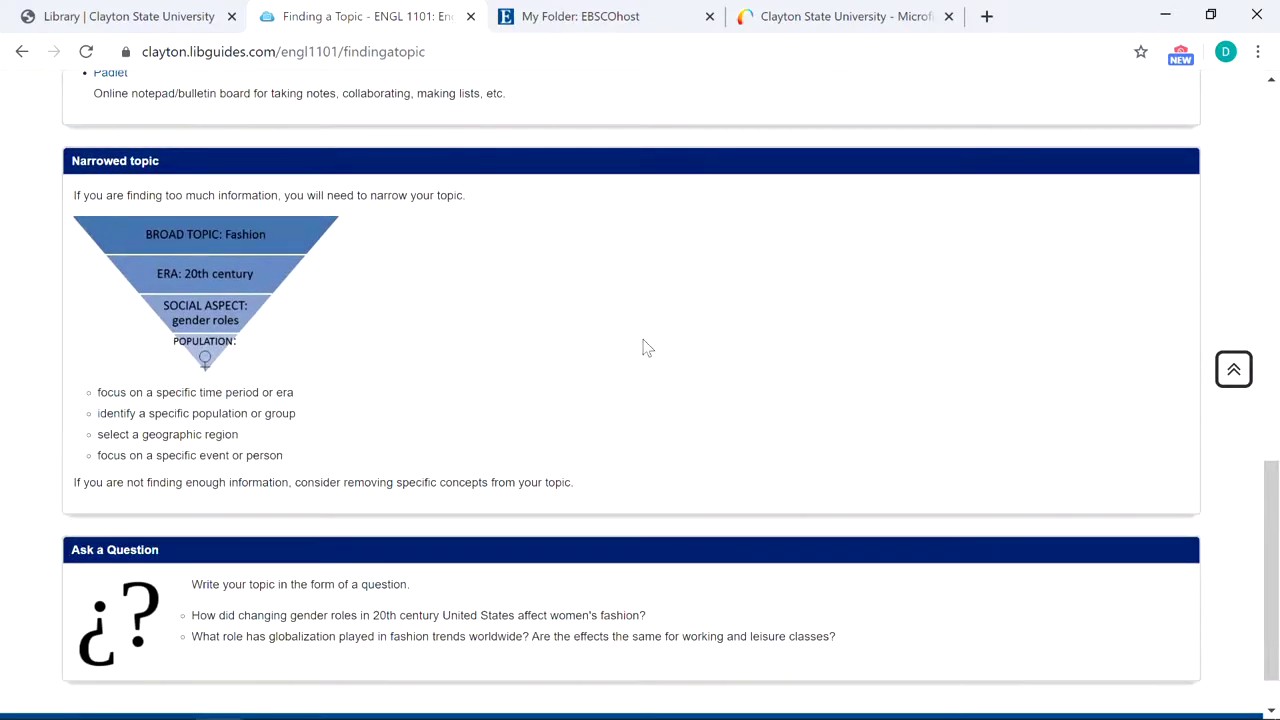
pyautogui.scroll(-1, 645, 348)
pyautogui.scroll(15, 689, 533)
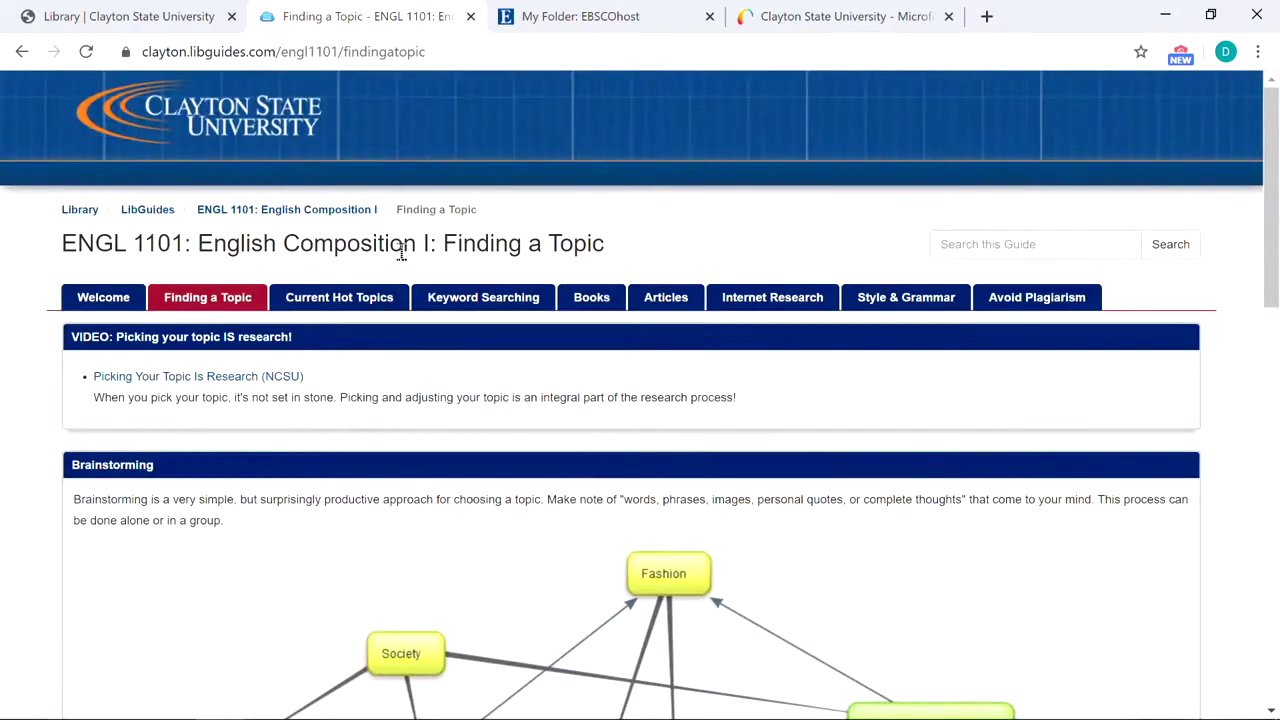
# View the guide's Current Hot Topics page with its online resources and its Keyword Searching page.
pyautogui.click(338, 298)
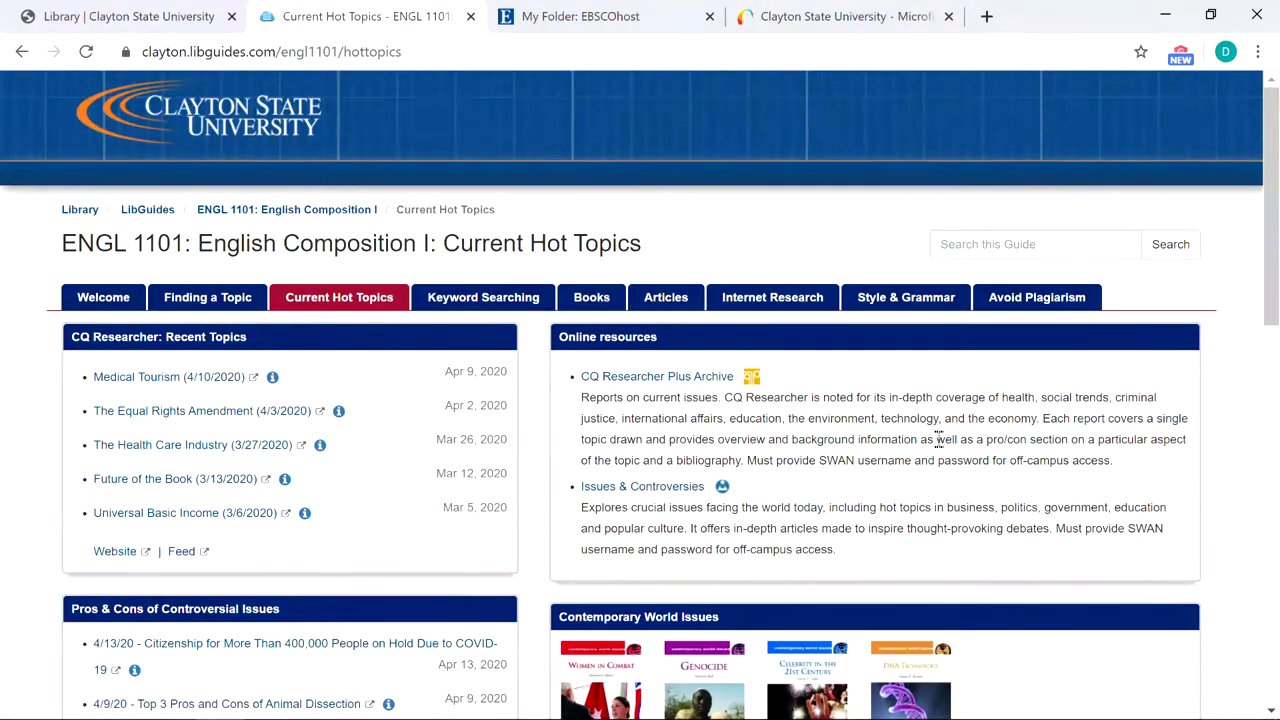
pyautogui.scroll(-1, 938, 440)
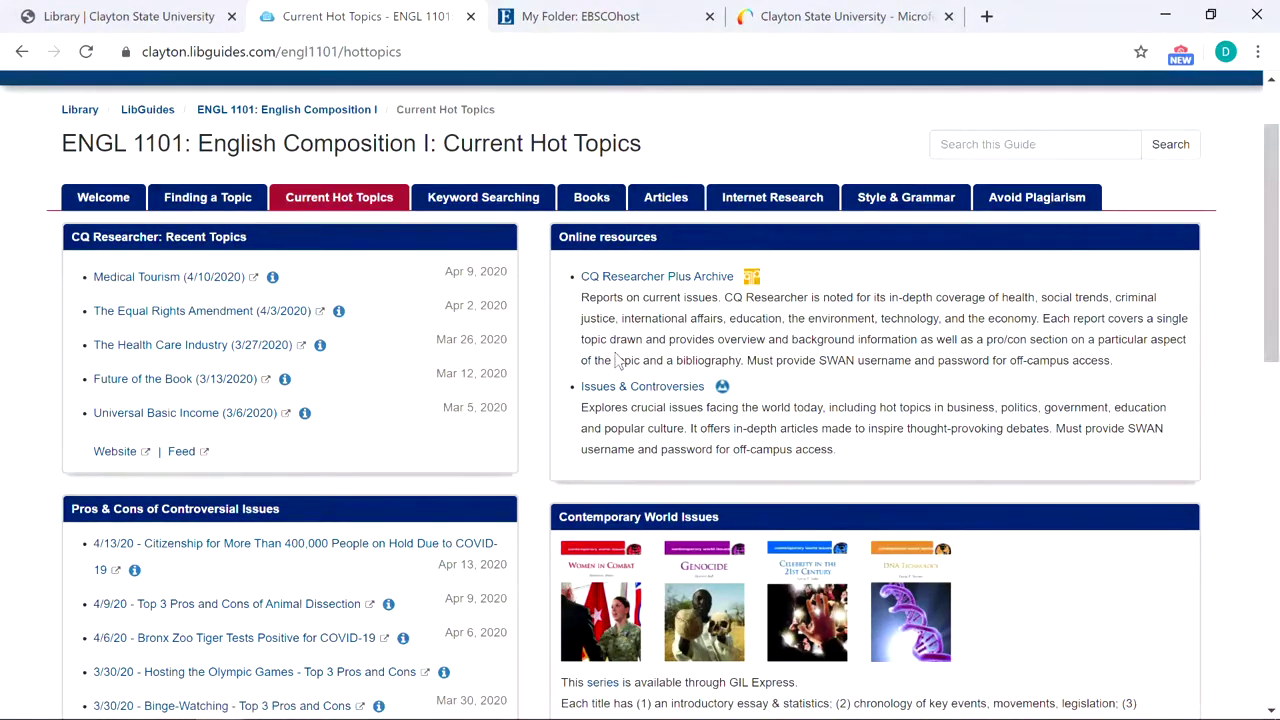
pyautogui.scroll(2, 593, 358)
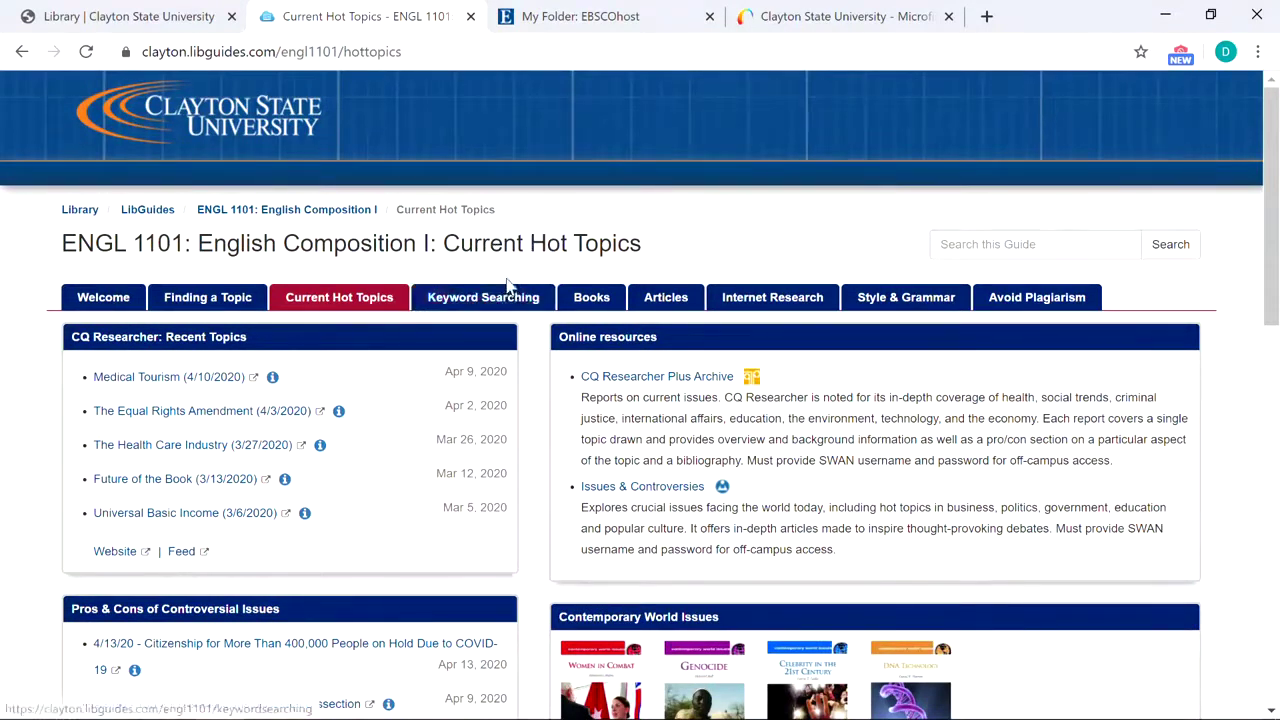
pyautogui.click(508, 292)
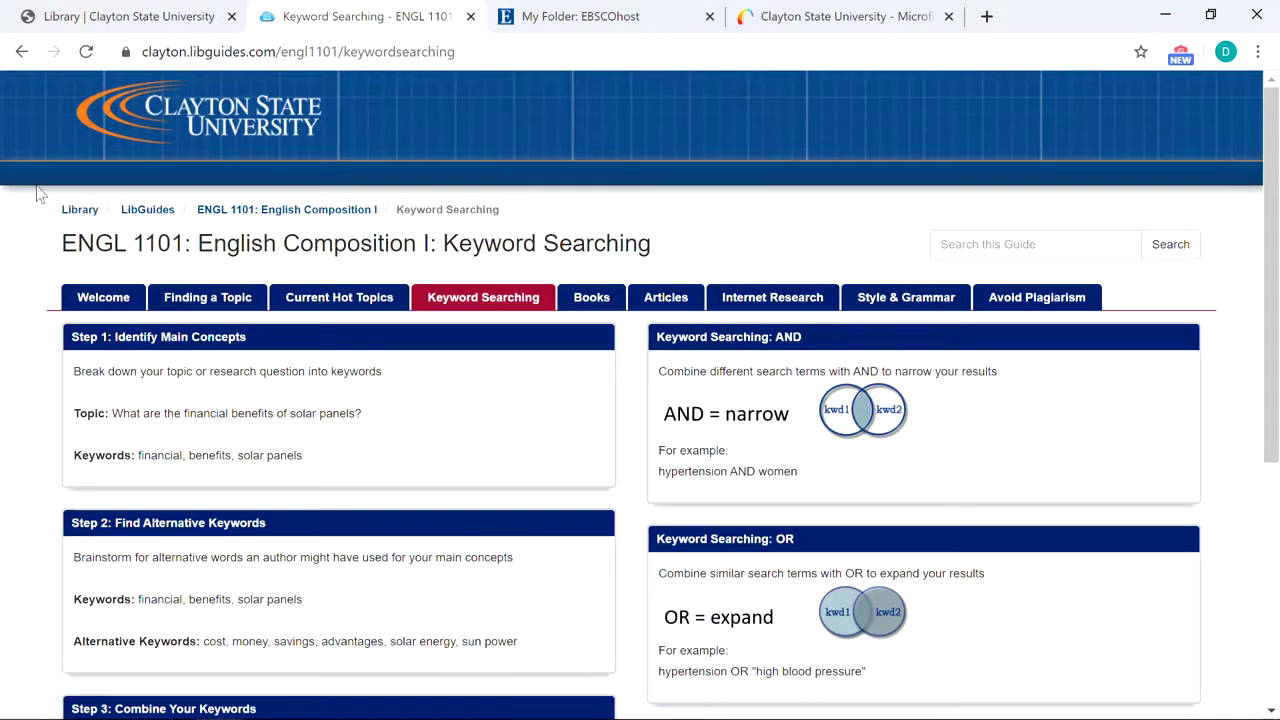
# Return to the library home page to view its chat area, and switch to the ENG1101 remote 3.pptx presentation.
pyautogui.click(113, 27)
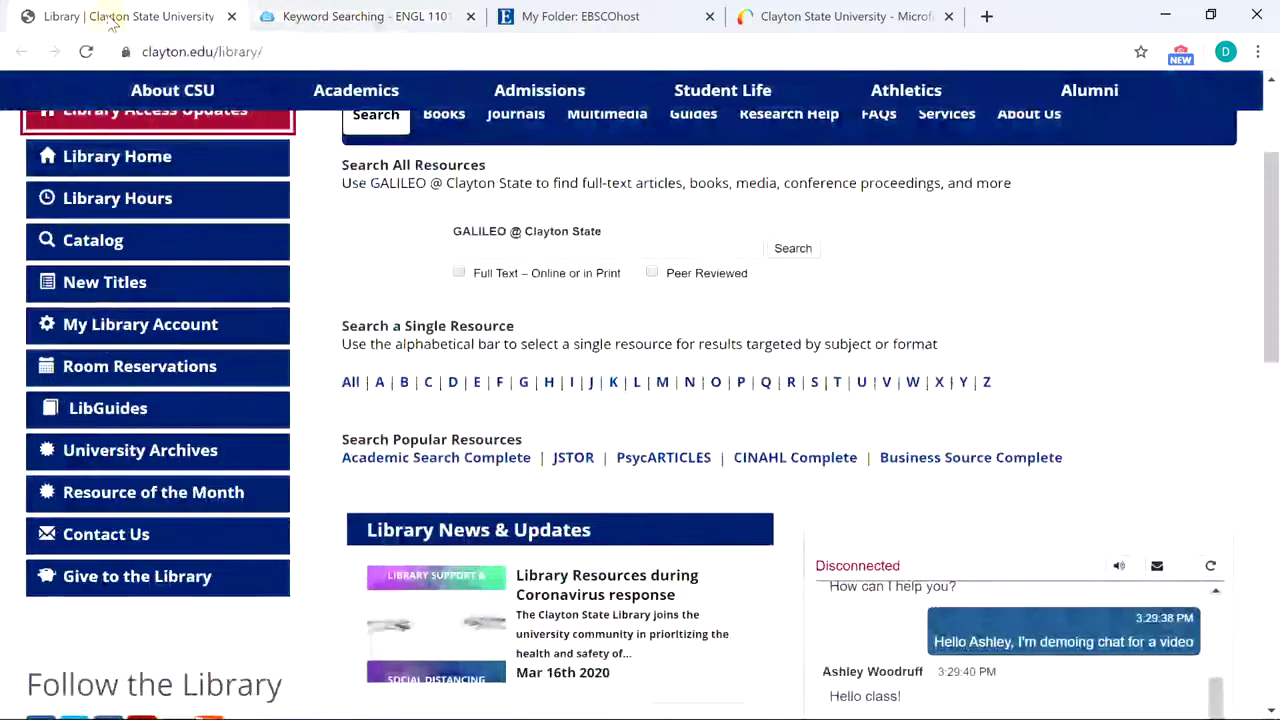
pyautogui.scroll(-2, 877, 170)
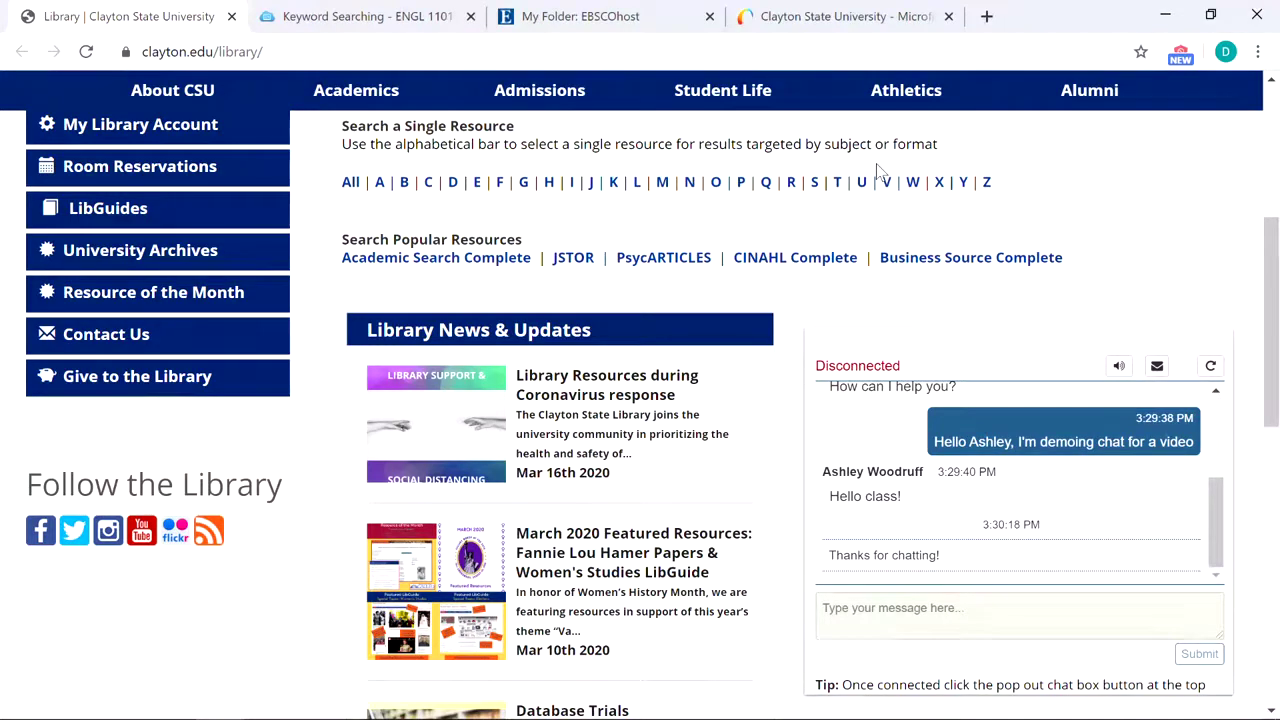
pyautogui.hotkey('alt', 'Tab')
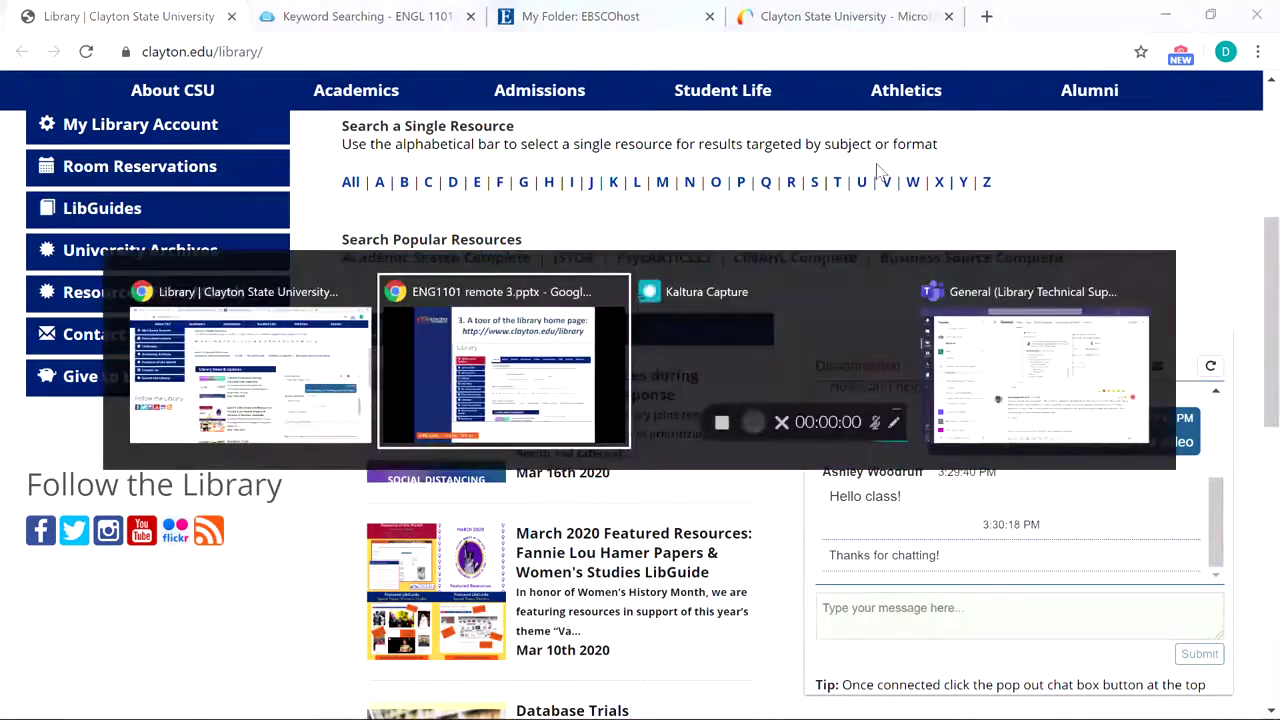